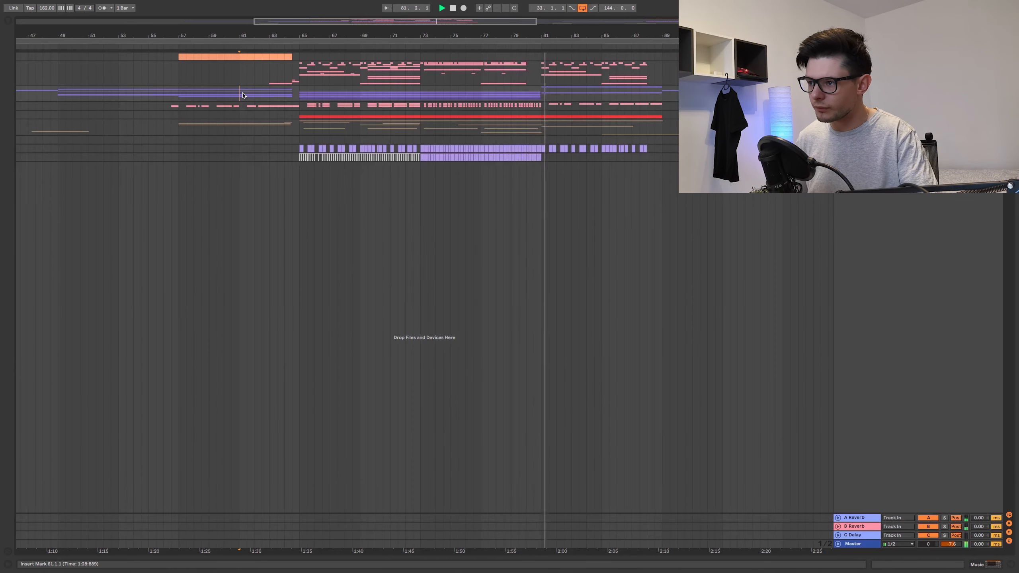
# Play the build-up into the second drop from bar 136.
pyautogui.scroll(-3, 553, 125)
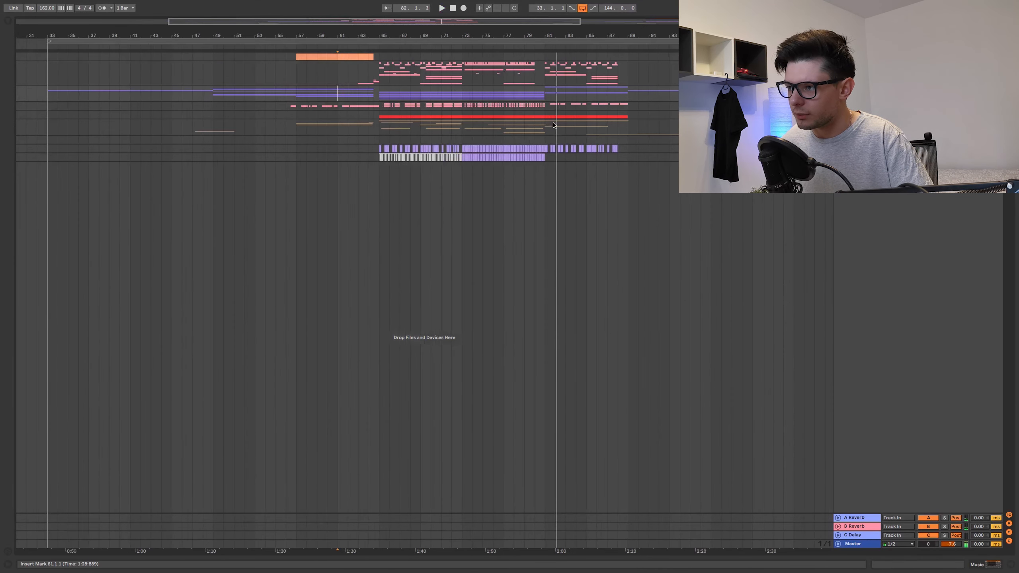
pyautogui.scroll(-2, 579, 116)
pyautogui.hscroll(10, 586, 104)
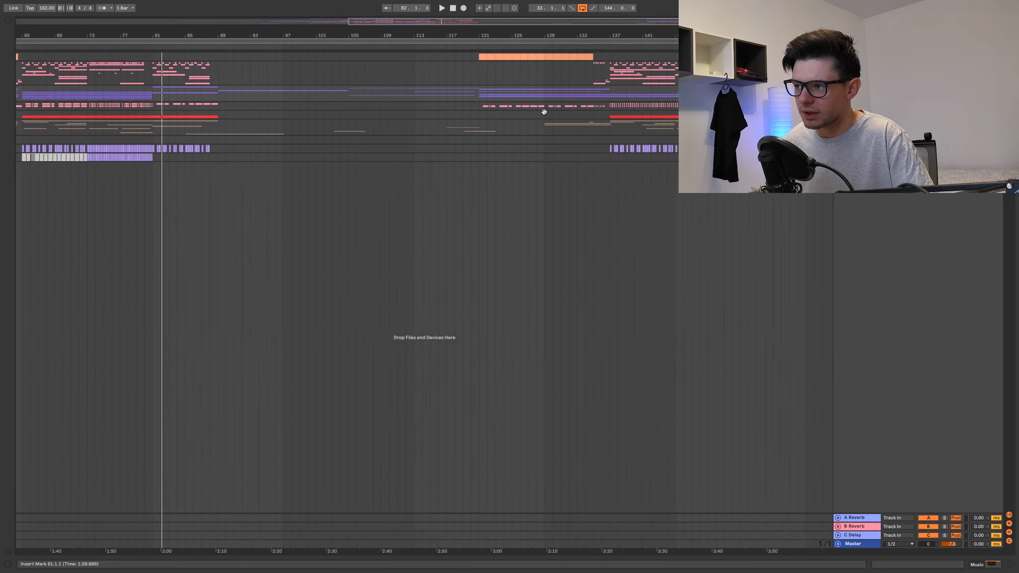
pyautogui.scroll(3, 606, 94)
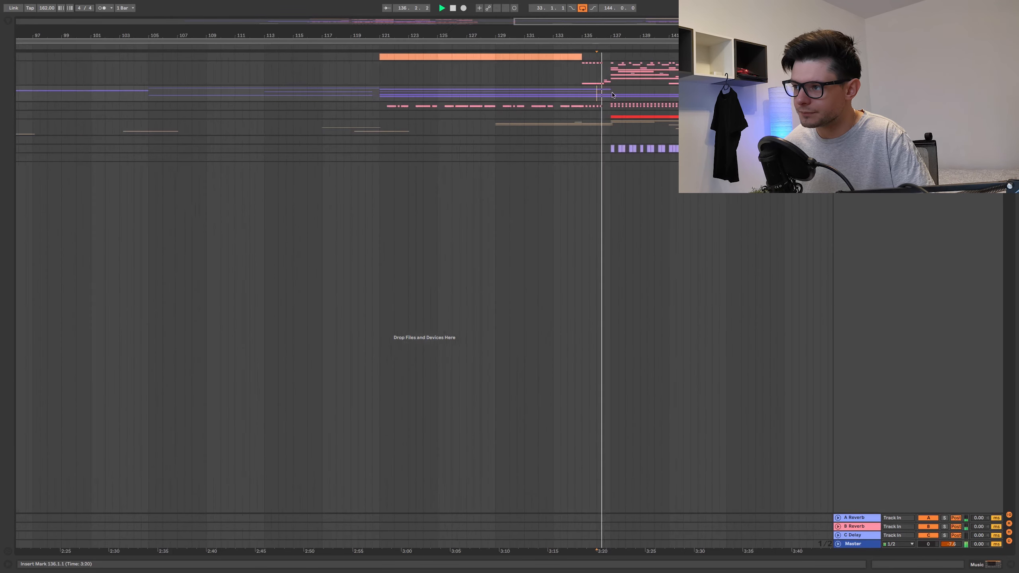
pyautogui.hscroll(3, 594, 95)
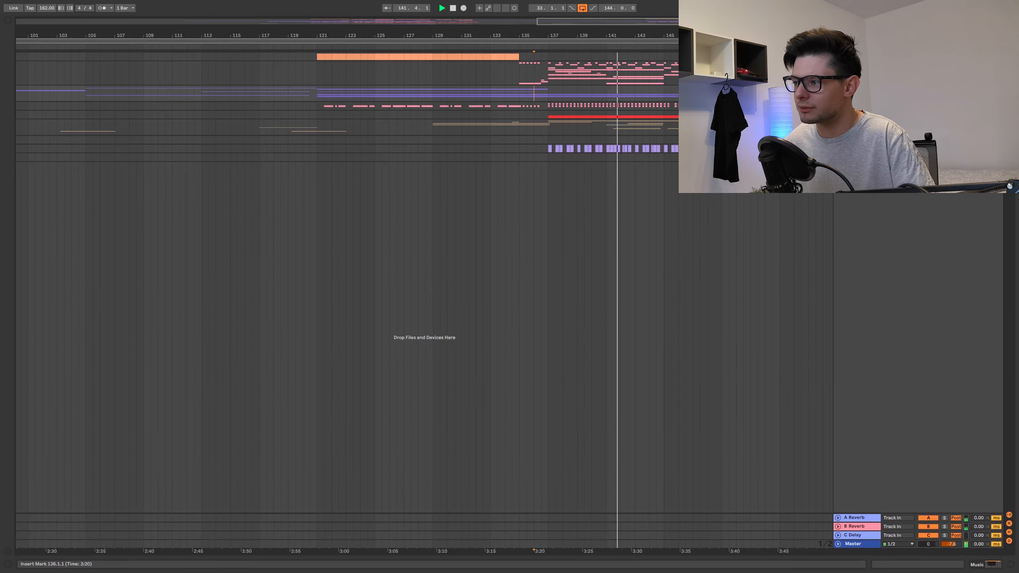
pyautogui.hscroll(3, 653, 89)
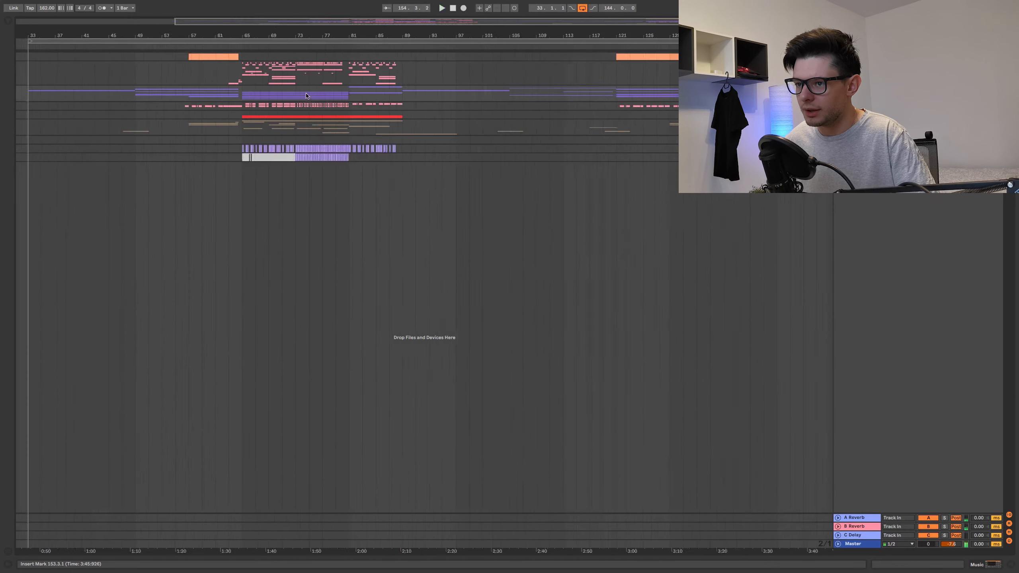
# Unfold the Music group to look over its layers, and collapse it again.
pyautogui.scroll(-2, 206, 86)
pyautogui.scroll(2, 204, 85)
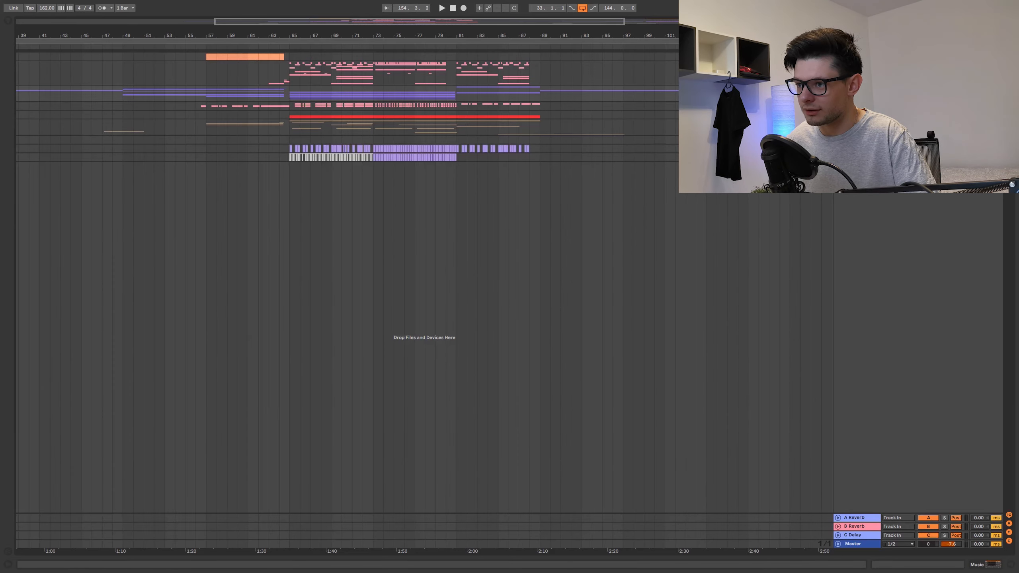
pyautogui.scroll(-2, 205, 85)
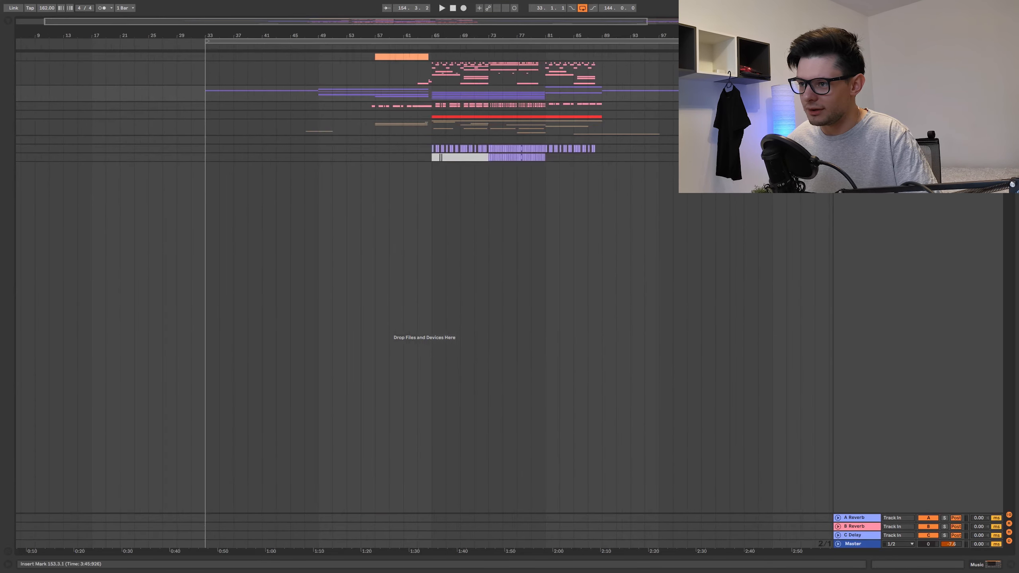
pyautogui.scroll(2, 470, 122)
pyautogui.click(838, 90)
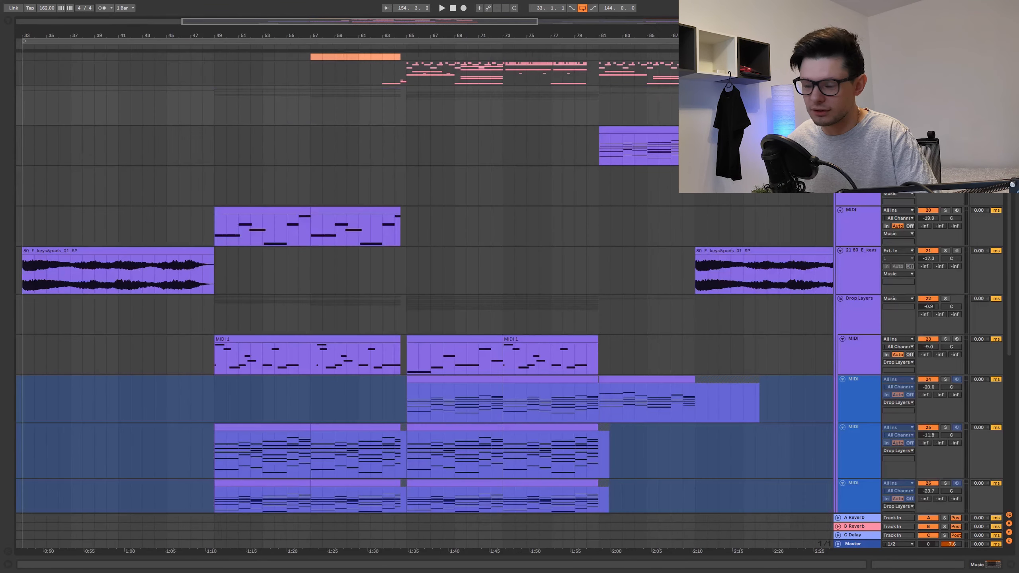
pyautogui.click(838, 90)
pyautogui.scroll(3, 456, 128)
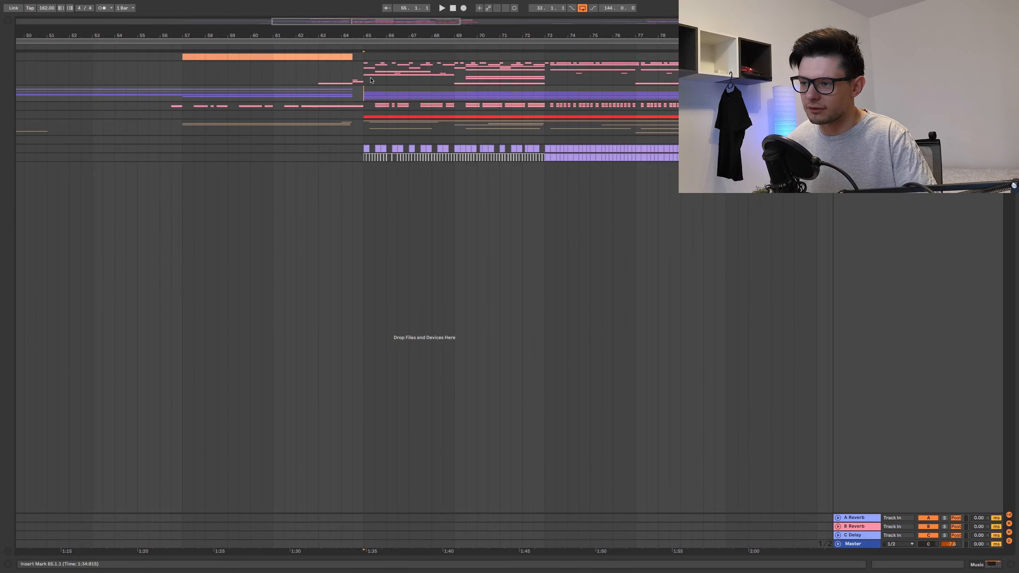
# Play the first drop from bar 65, unfold the Music group to review its Drop Layers, and select bars 65 to 73.
pyautogui.press('space')
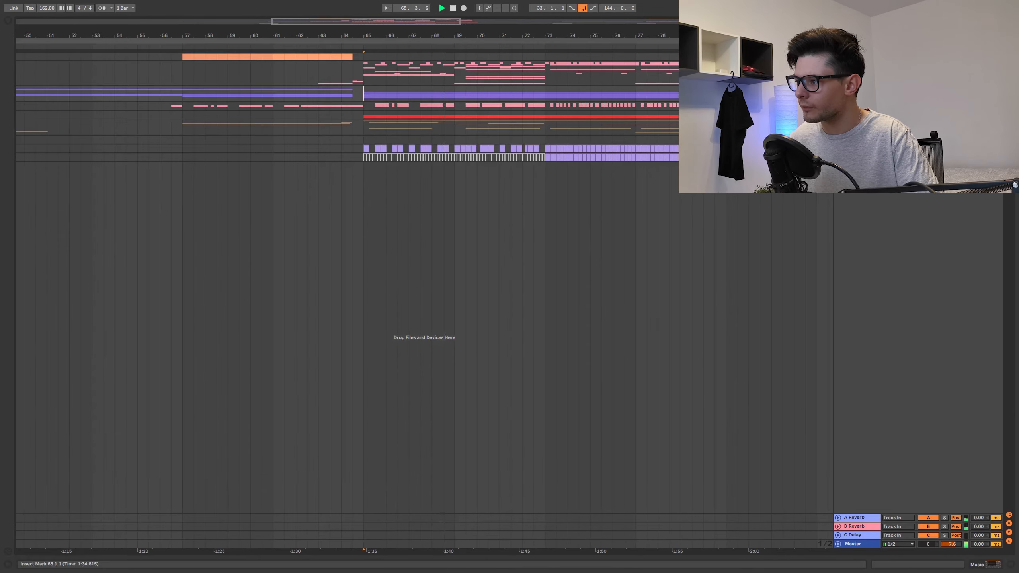
pyautogui.press('h')
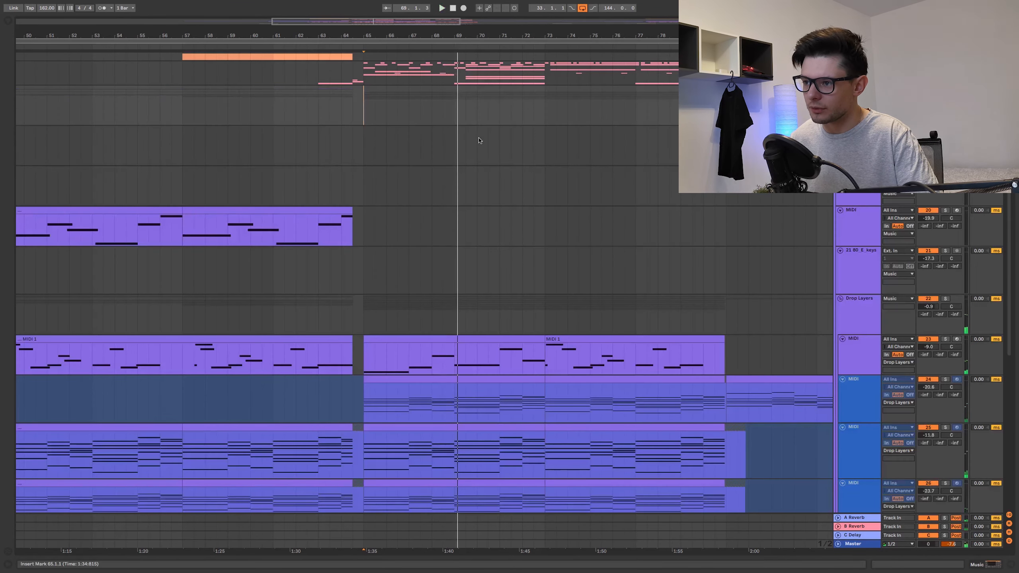
pyautogui.press('space')
pyautogui.scroll(-8, 552, 228)
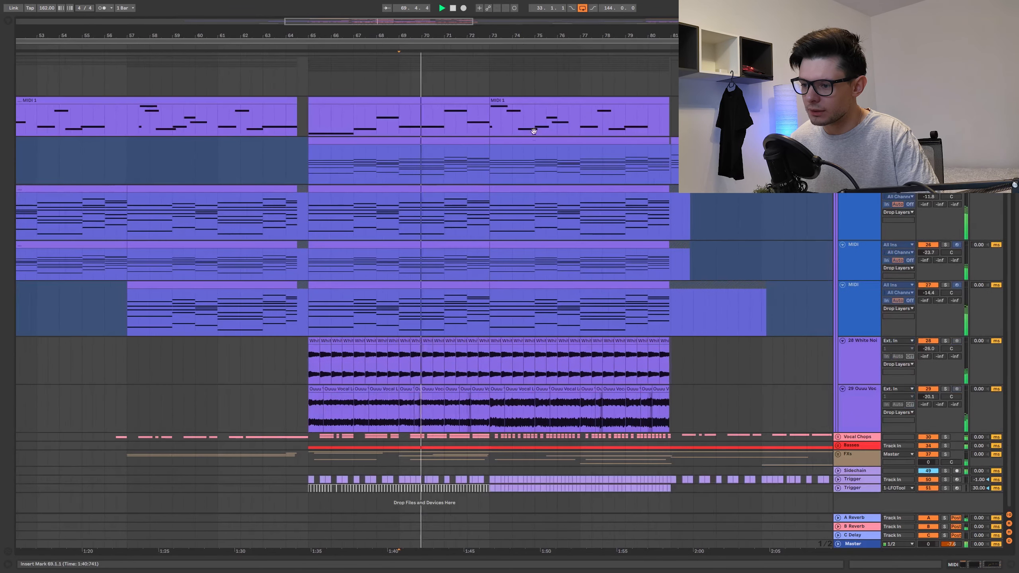
pyautogui.scroll(10, 520, 163)
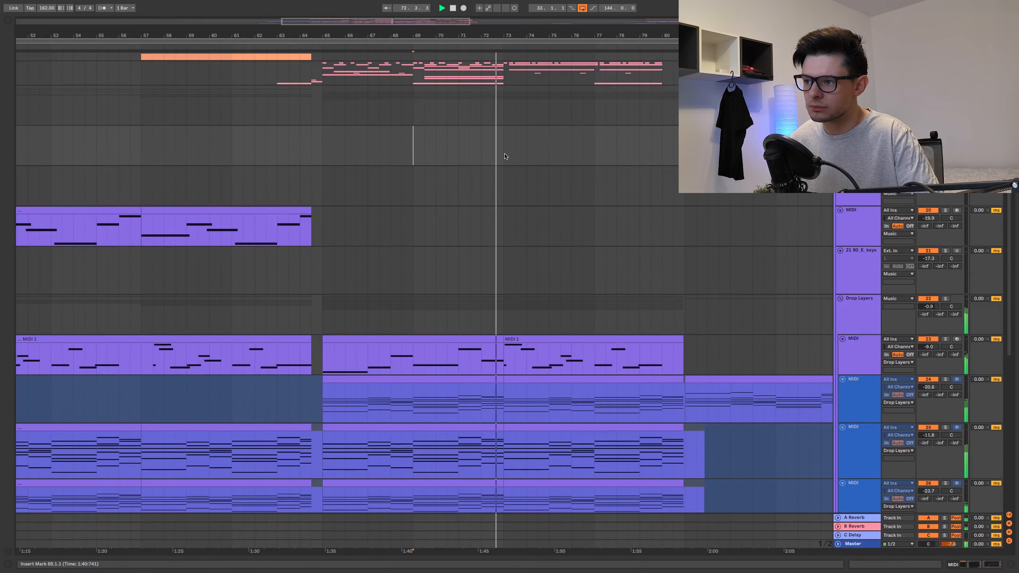
pyautogui.moveTo(505, 156); pyautogui.dragTo(323, 160)
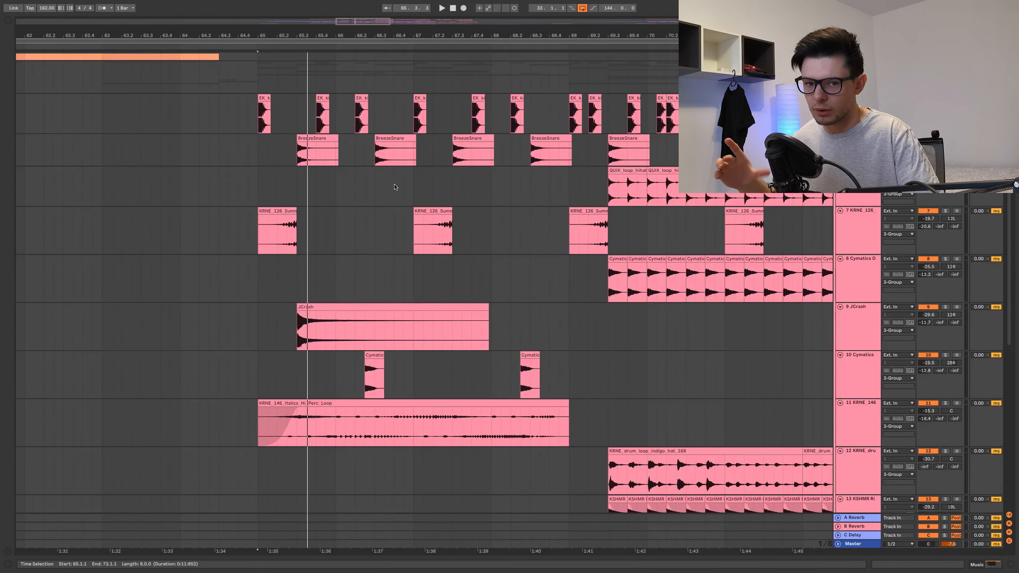
# Play the unfolded drum group from bar 65 and examine its percussion and crash clips around that bar.
pyautogui.press('space')
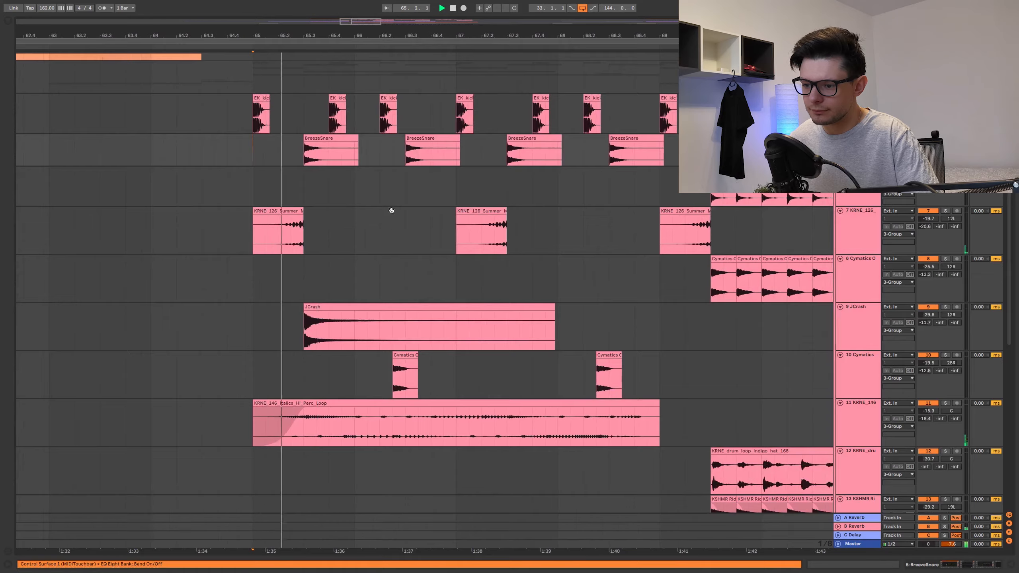
pyautogui.moveTo(398, 267); pyautogui.dragTo(401, 343)
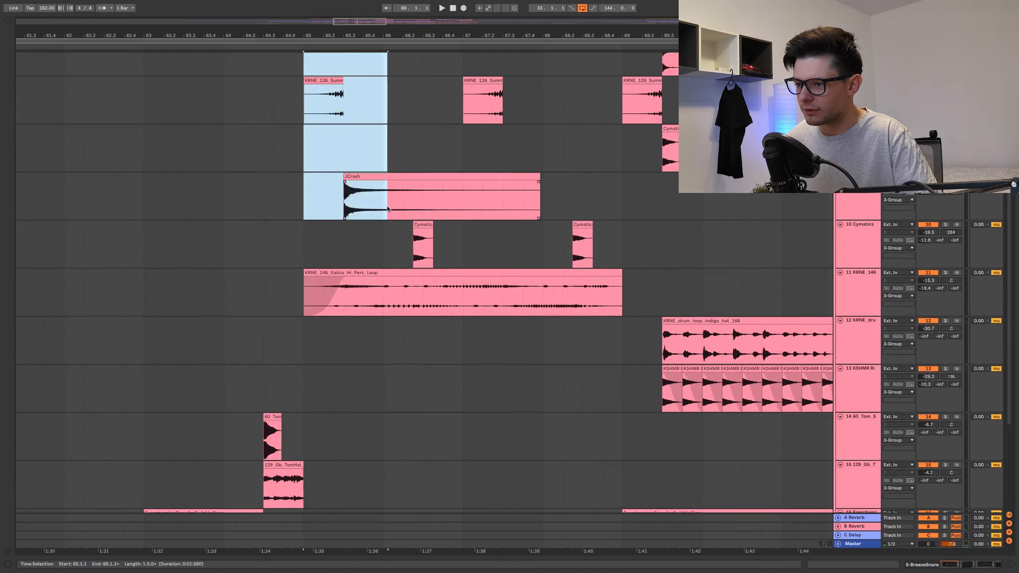
pyautogui.click(394, 188)
pyautogui.moveTo(411, 182); pyautogui.dragTo(376, 229)
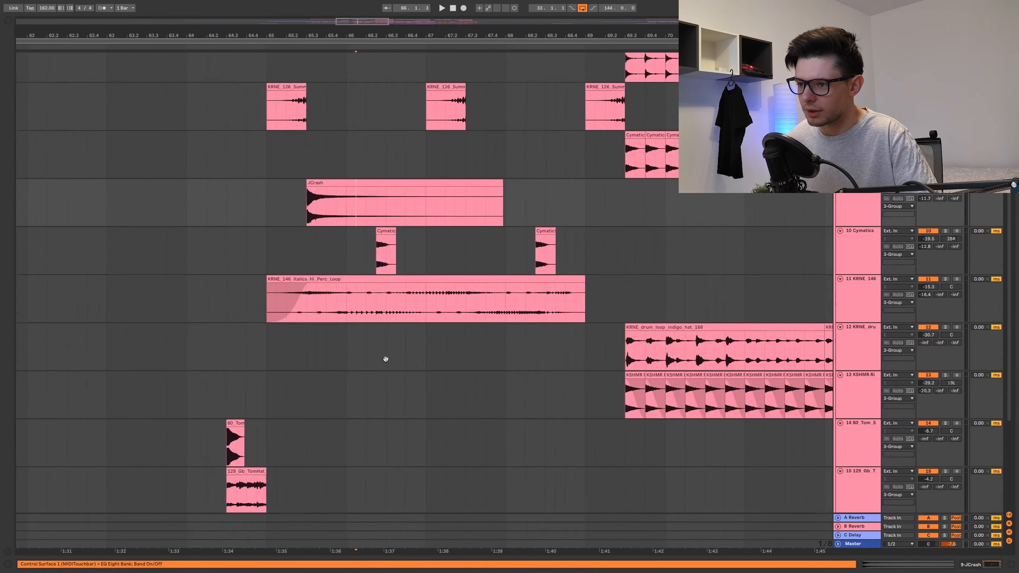
pyautogui.moveTo(387, 357); pyautogui.dragTo(339, 308)
pyautogui.scroll(5, 265, 210)
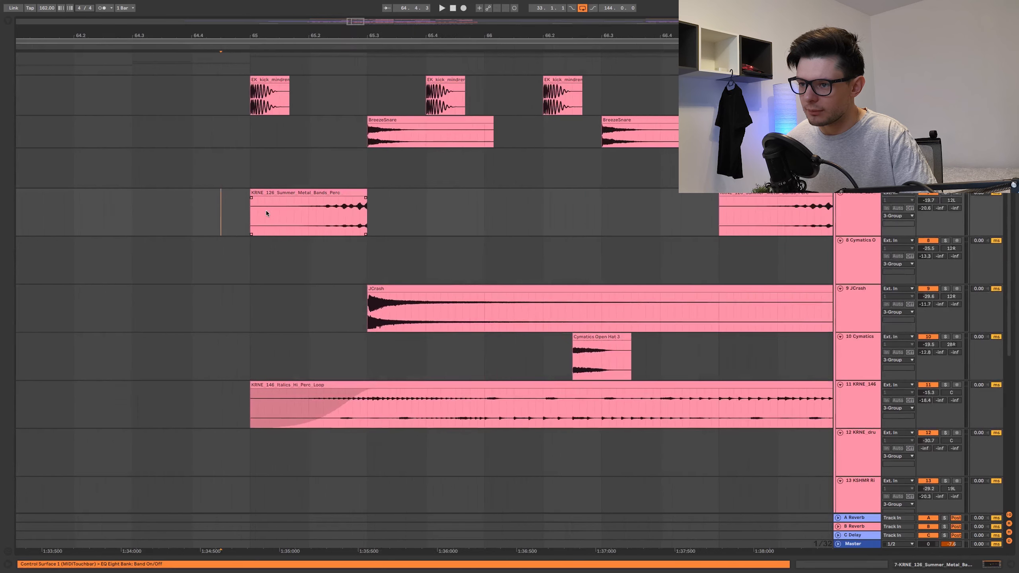
# Show the effects of the KRNE_126_Summer_Metal_Bands_Perc clip's track at bar 65, and those of the JCrash track.
pyautogui.moveTo(252, 211); pyautogui.dragTo(360, 178)
pyautogui.click(359, 179)
pyautogui.click(301, 217)
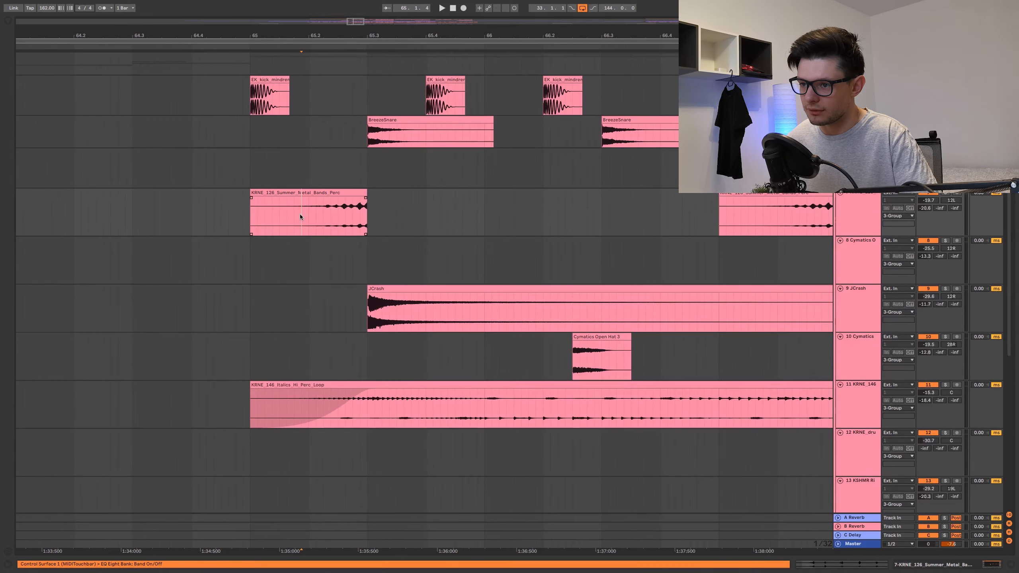
pyautogui.doubleClick(326, 192)
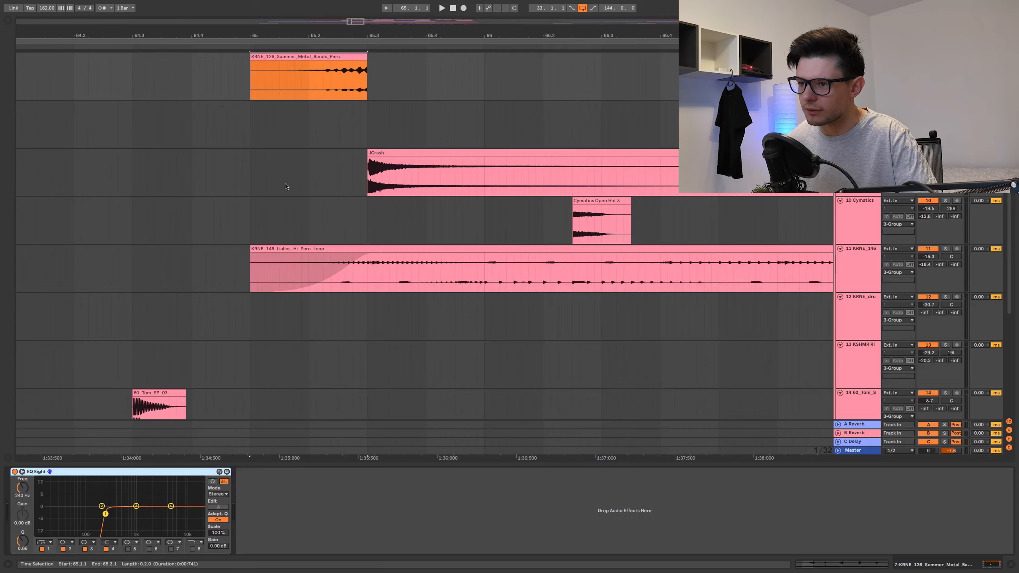
pyautogui.click(287, 177)
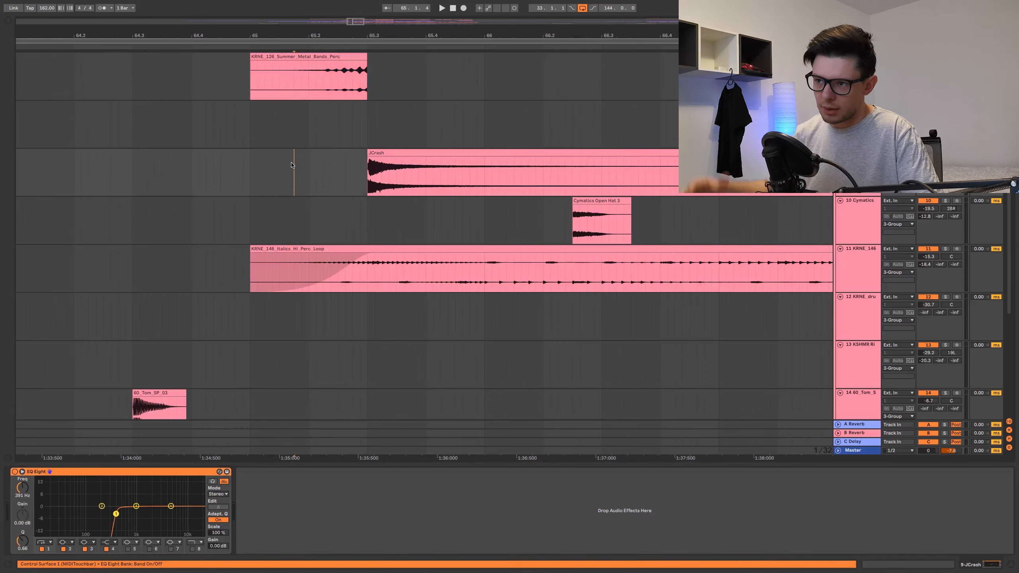
# Audition the metal percussion passage in bar 65.
pyautogui.scroll(3, 285, 278)
pyautogui.click(302, 210)
pyautogui.press('space')
pyautogui.press('space')
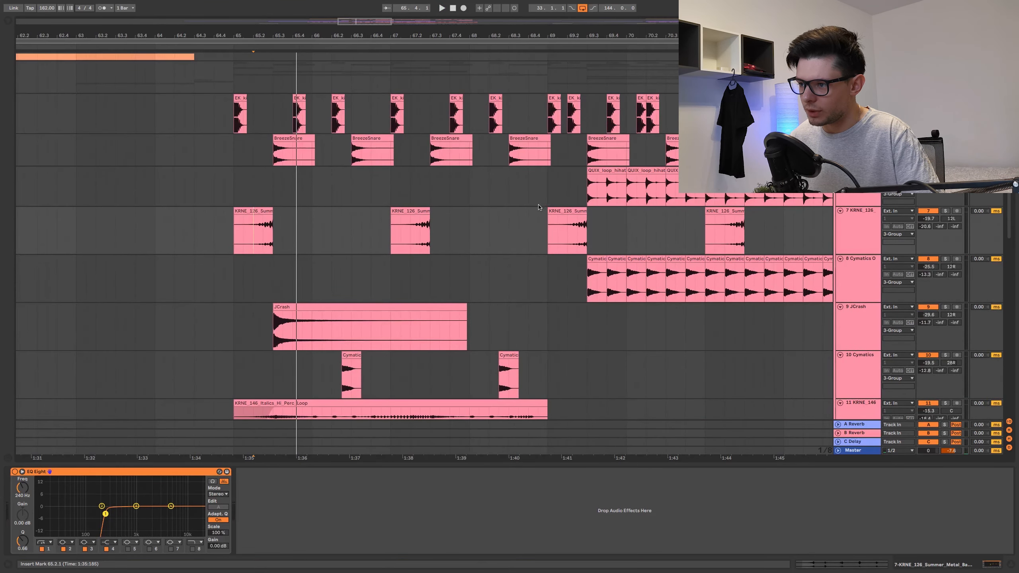
# Play the drums from bar 69 to bar 73 and review the added hi-hat, drum loop and clap layers.
pyautogui.click(528, 199)
pyautogui.click(547, 200)
pyautogui.scroll(-3, 555, 203)
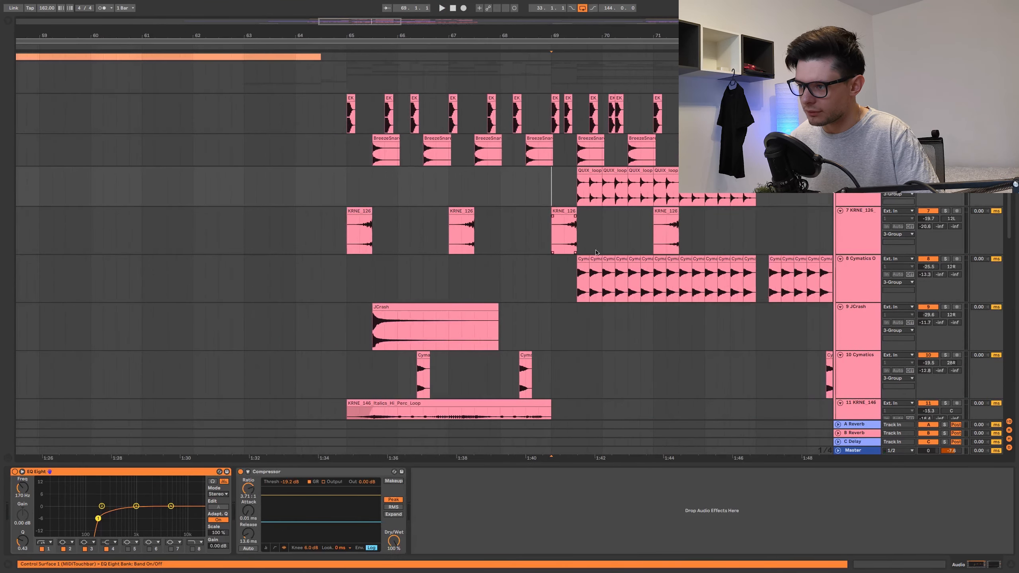
pyautogui.moveTo(563, 256); pyautogui.dragTo(500, 237)
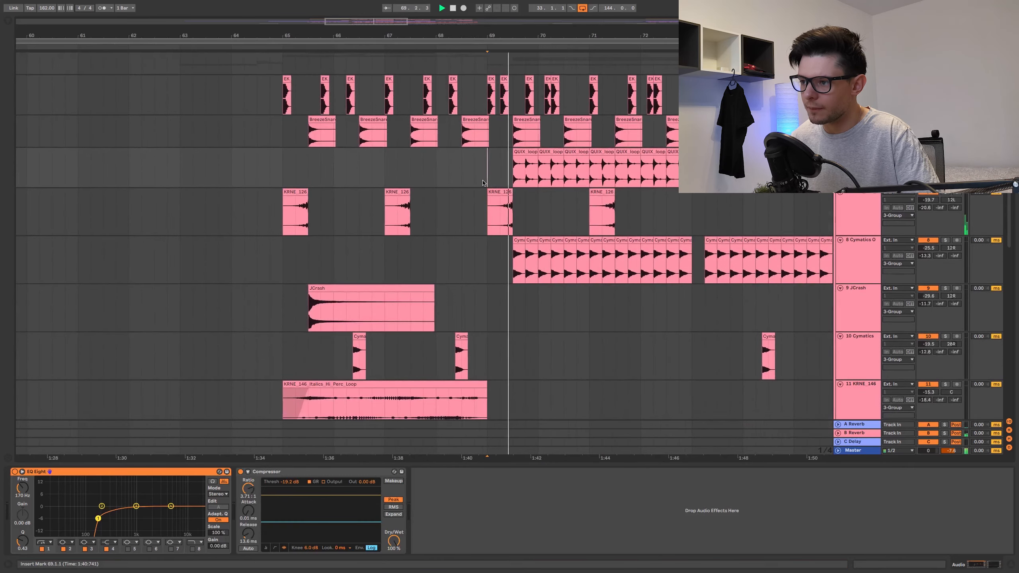
pyautogui.moveTo(648, 307); pyautogui.dragTo(530, 96)
pyautogui.scroll(-3, 530, 96)
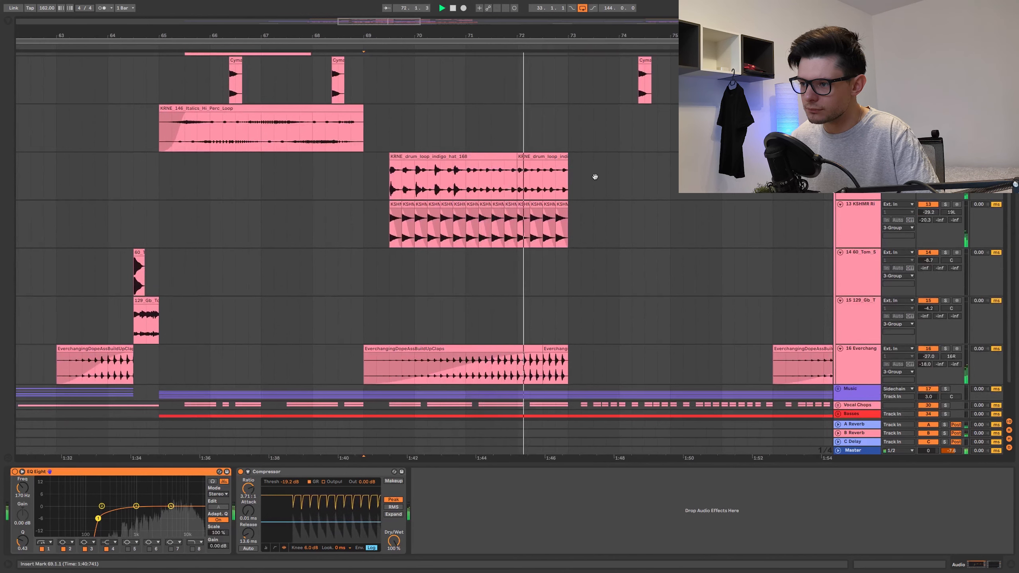
pyautogui.scroll(5, 587, 324)
pyautogui.moveTo(544, 258); pyautogui.dragTo(550, 311)
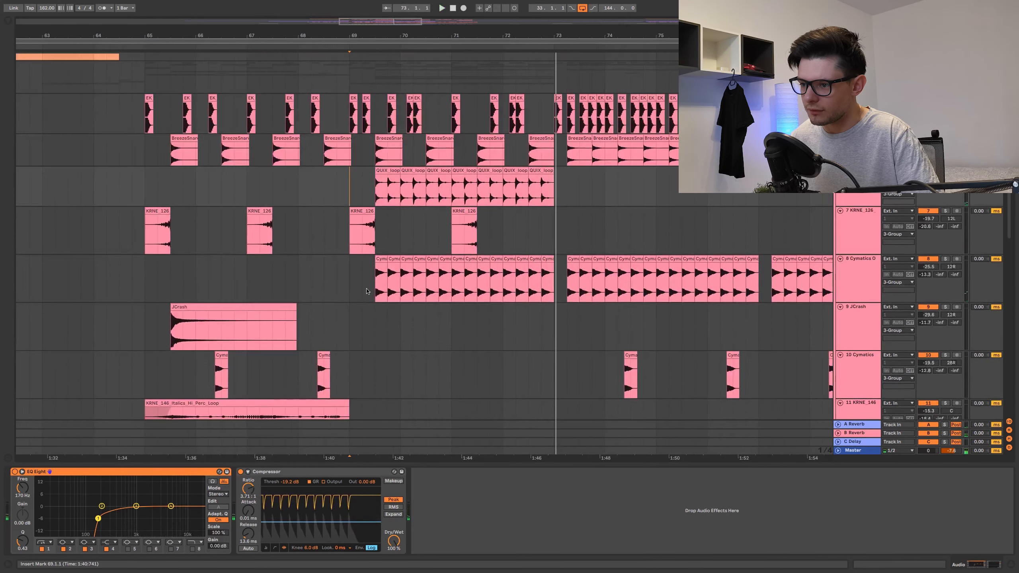
# Audition the QUIX hi-hat loop on its own by soloing its track, and unsolo it again.
pyautogui.click(387, 172)
pyautogui.press('s')
pyautogui.press('space')
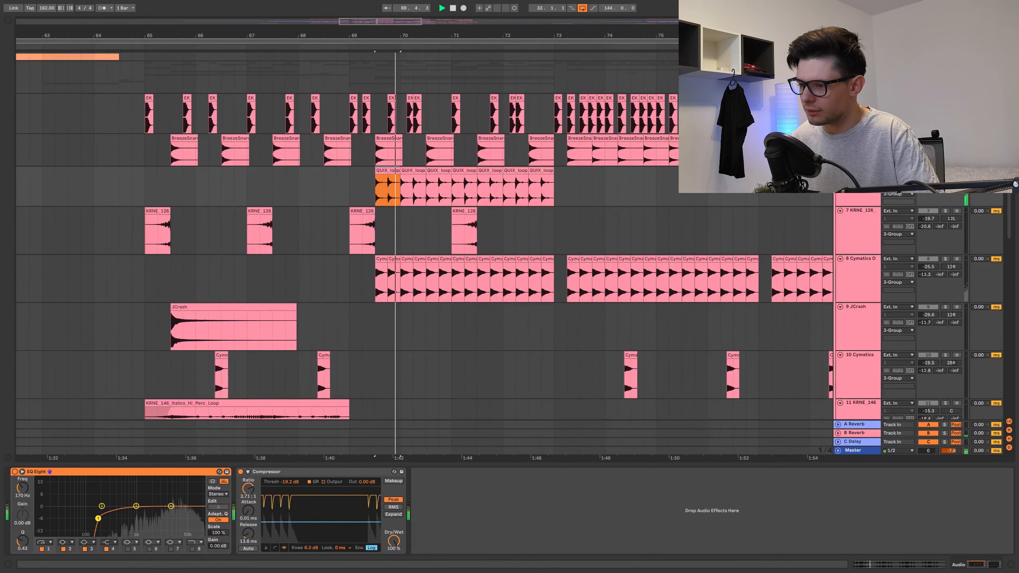
pyautogui.press('space')
pyautogui.press('s')
# Select the first KRNE_drum_loop_indigo_hat_168 clip after bar 69 and audition the passage.
pyautogui.scroll(3, 510, 177)
pyautogui.moveTo(485, 177); pyautogui.dragTo(493, 84)
pyautogui.moveTo(358, 367); pyautogui.dragTo(364, 162)
pyautogui.click(365, 155)
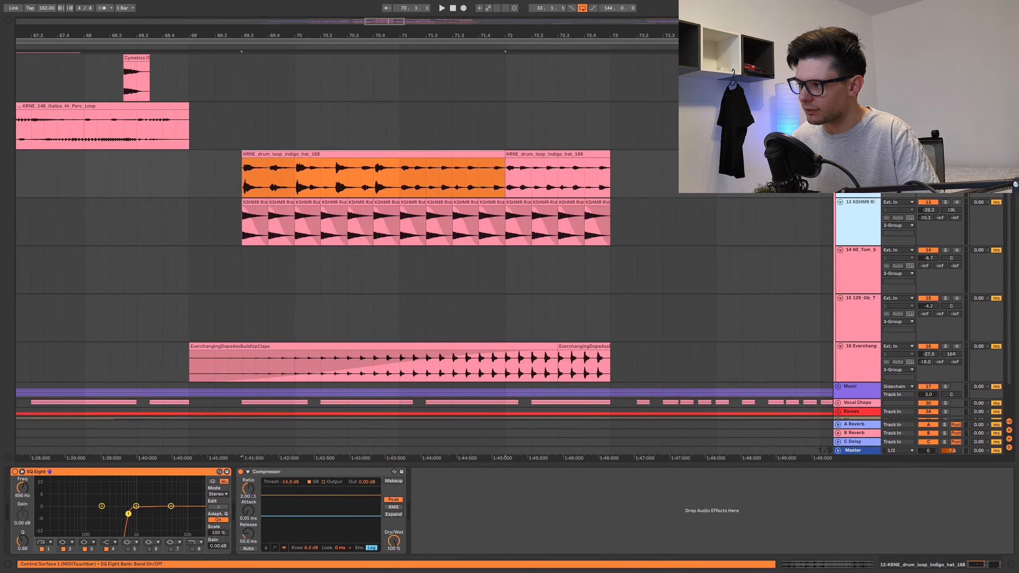
pyautogui.press('space')
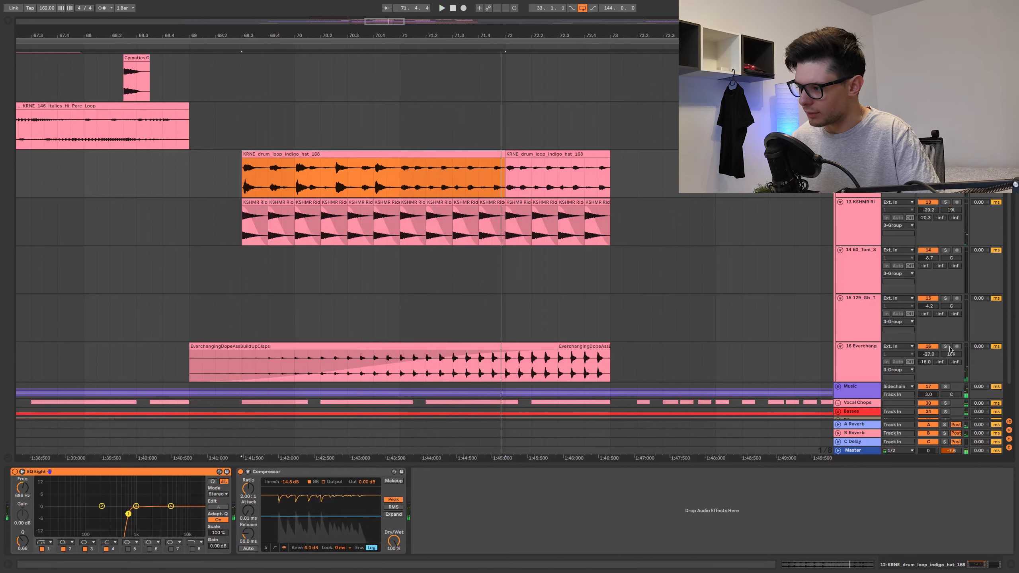
pyautogui.press('space')
# Solo the EverchangingDopeAssBuildUpClaps track and play its clip from 69.3.3 up to bar 73.
pyautogui.click(947, 347)
pyautogui.click(231, 330)
pyautogui.click(261, 346)
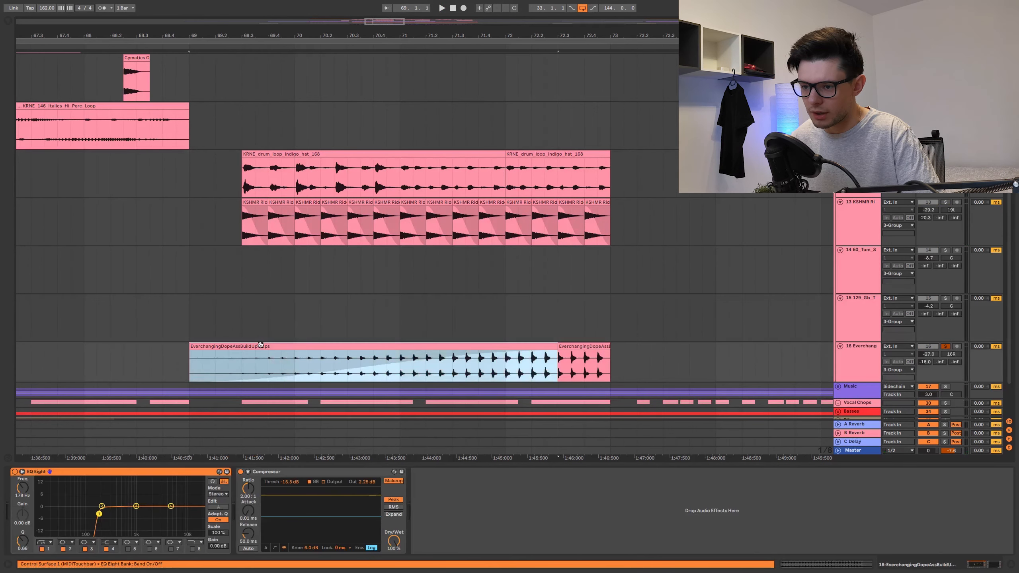
pyautogui.click(264, 369)
pyautogui.press('space')
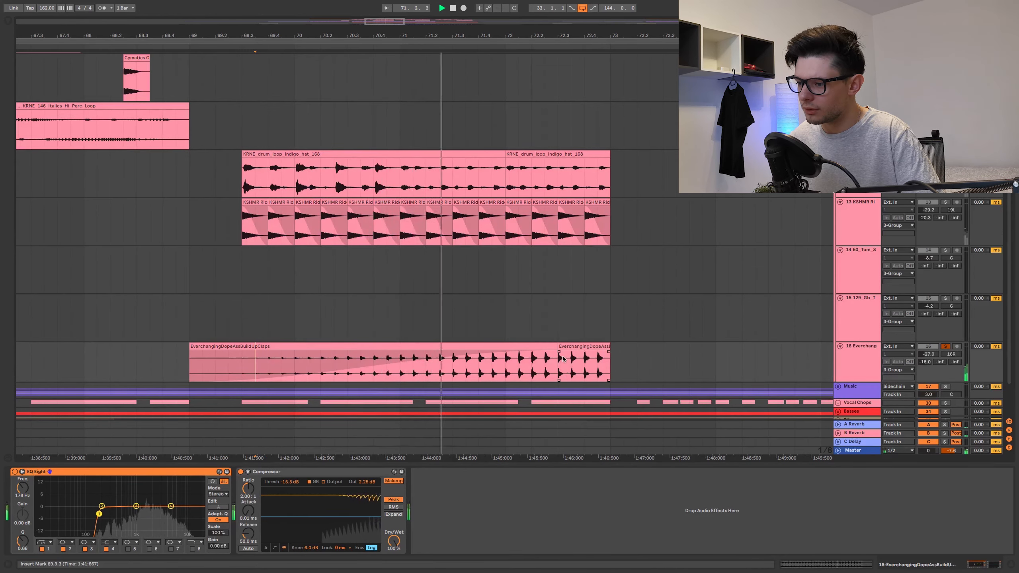
pyautogui.scroll(2, 624, 299)
pyautogui.scroll(-2, 642, 311)
pyautogui.scroll(-3, 653, 281)
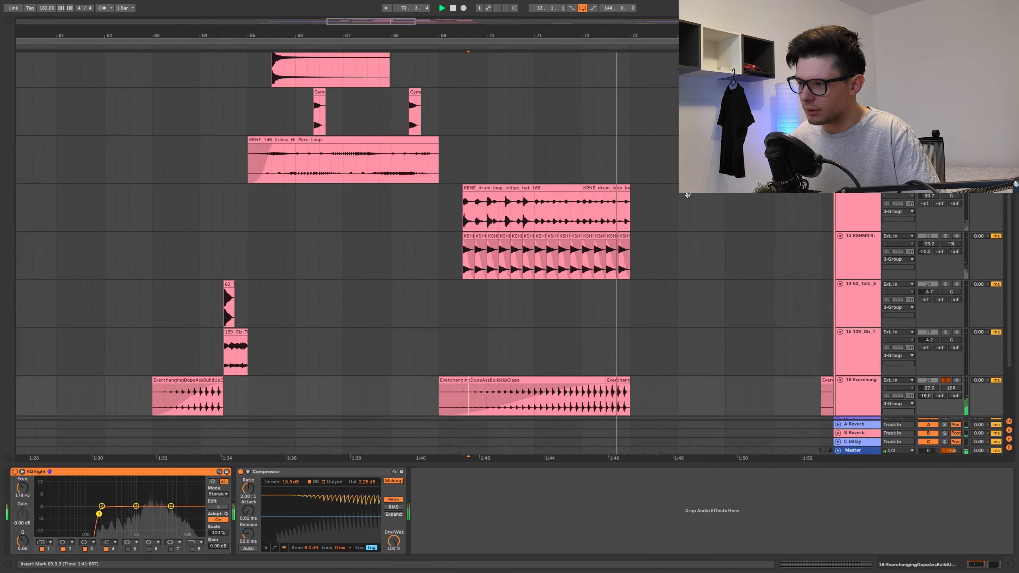
pyautogui.scroll(7, 653, 269)
pyautogui.hscroll(3, 653, 269)
pyautogui.press('space')
# Unsolo the build-up claps track and set the playback start to bar 73 on the QUIX hi-hat loop track.
pyautogui.hscroll(3, 425, 257)
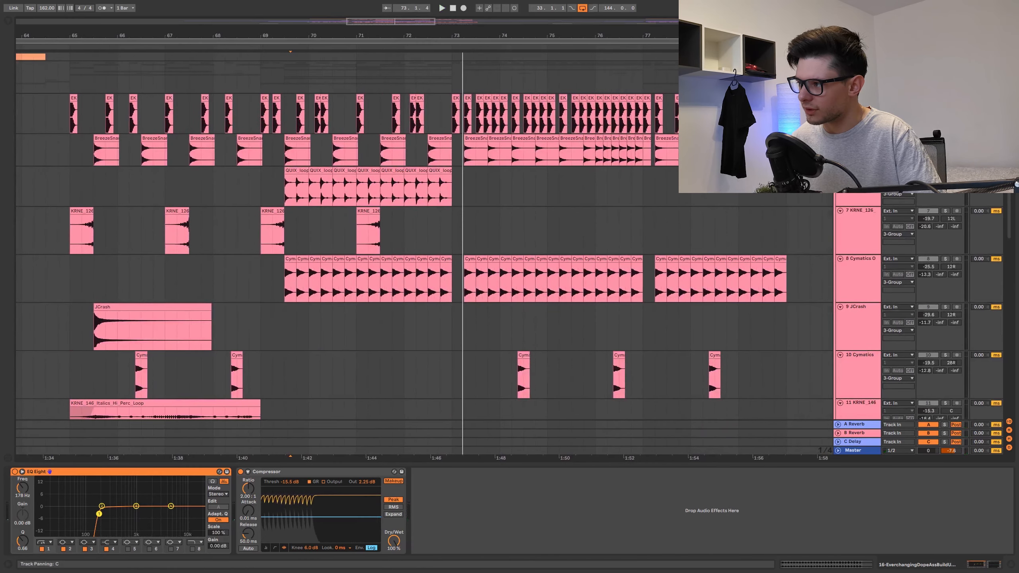
pyautogui.click(472, 180)
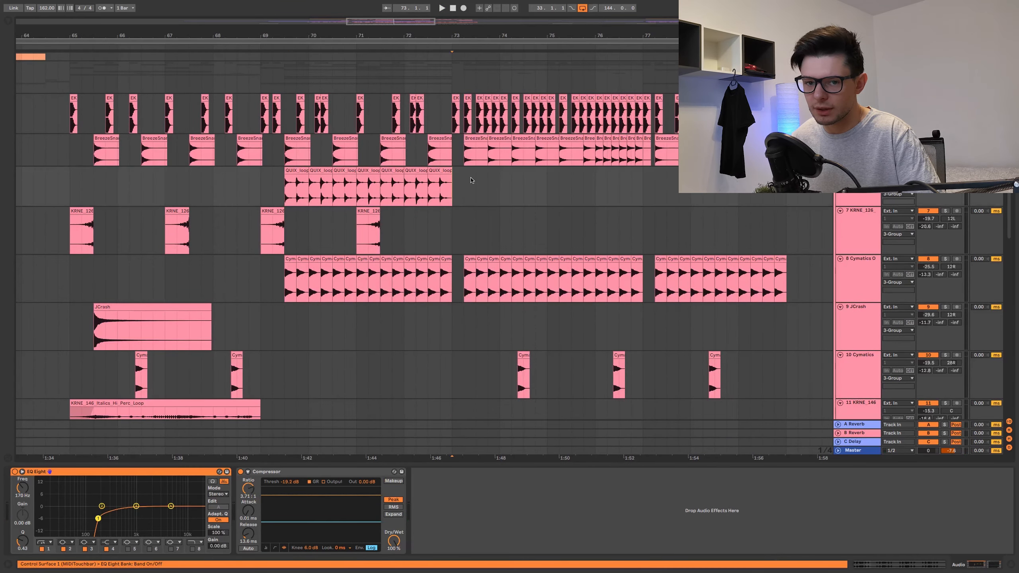
pyautogui.moveTo(555, 201); pyautogui.dragTo(534, 197)
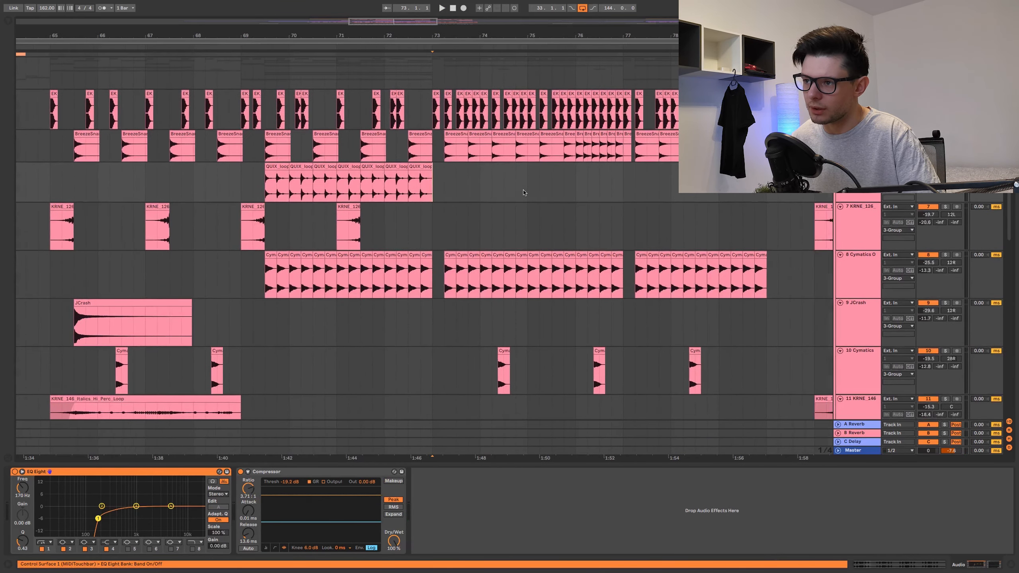
# Play the second part of the drop from bar 73 and look over the drum group's hi-hat, crash and percussion clips.
pyautogui.press('space')
pyautogui.moveTo(563, 367); pyautogui.dragTo(506, 162)
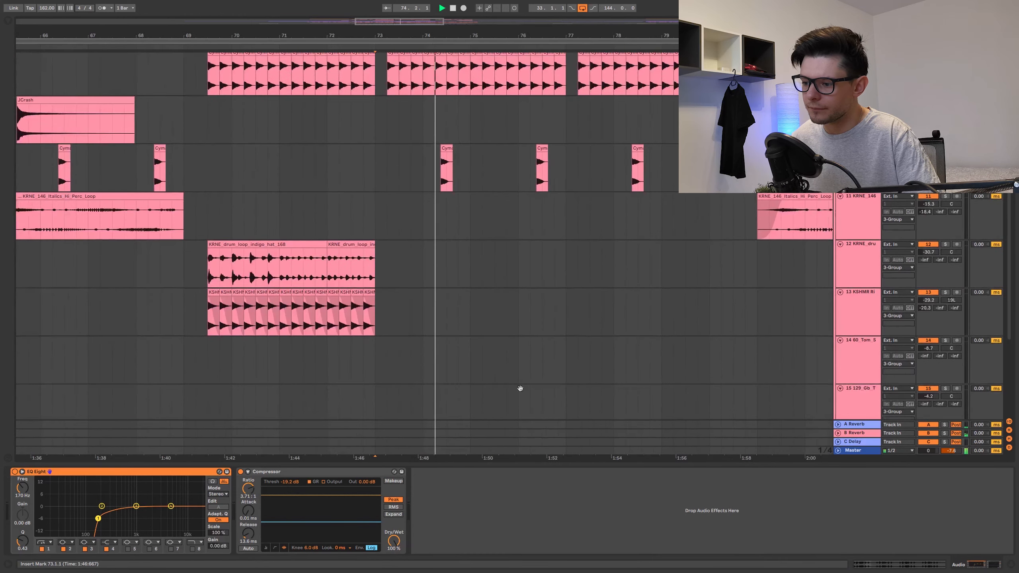
pyautogui.hotkey('ctrl', 'alt', 'l')
pyautogui.moveTo(543, 386); pyautogui.dragTo(543, 404)
pyautogui.scroll(-3, 544, 404)
pyautogui.moveTo(502, 122); pyautogui.dragTo(467, 141)
pyautogui.scroll(-2, 474, 144)
pyautogui.moveTo(521, 191); pyautogui.dragTo(526, 289)
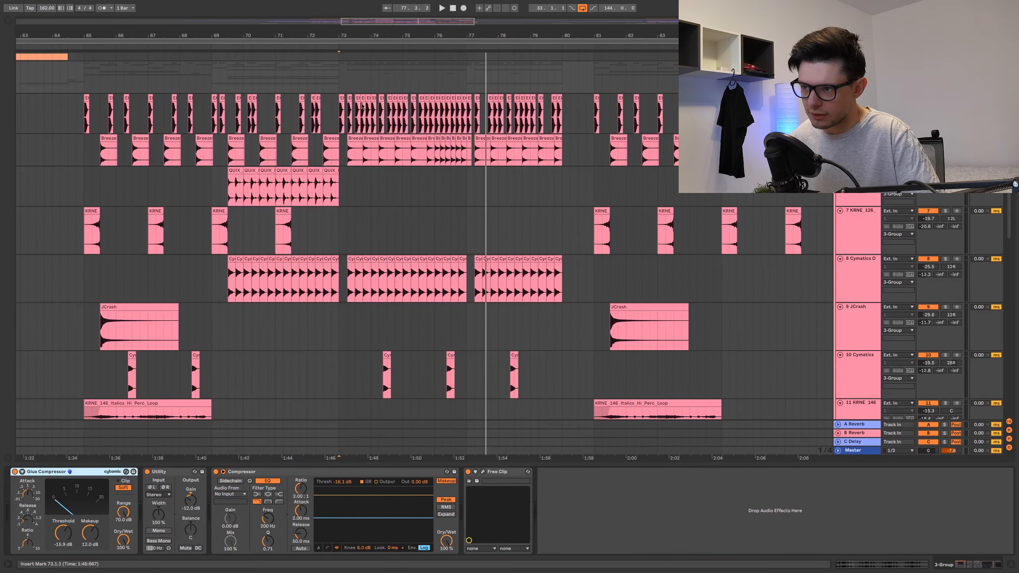
# Replay the passage from bar 73 in short bursts with the drum group's Glue Compressor, Utility and Compressor chain on display.
pyautogui.press('space')
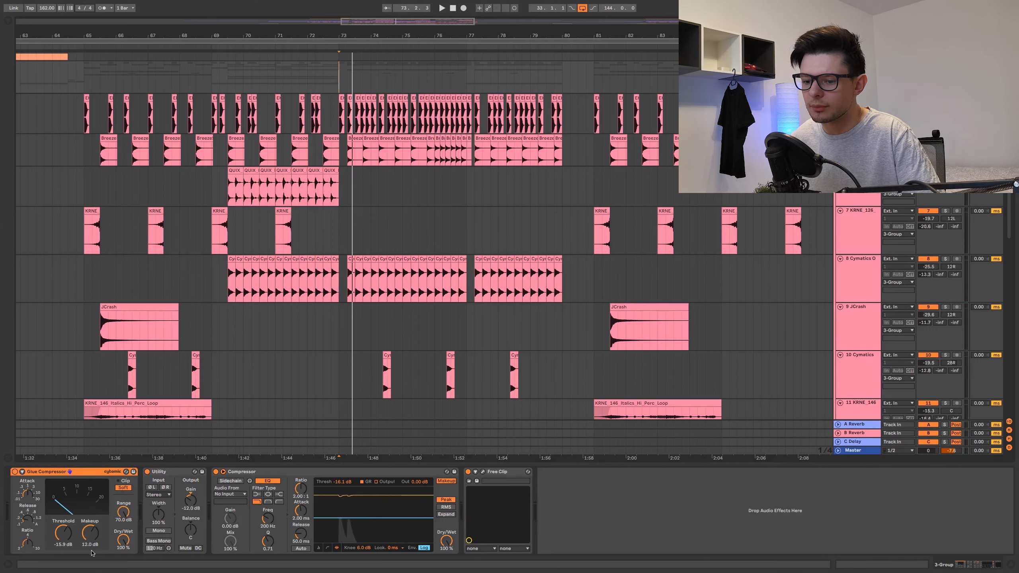
pyautogui.press('space')
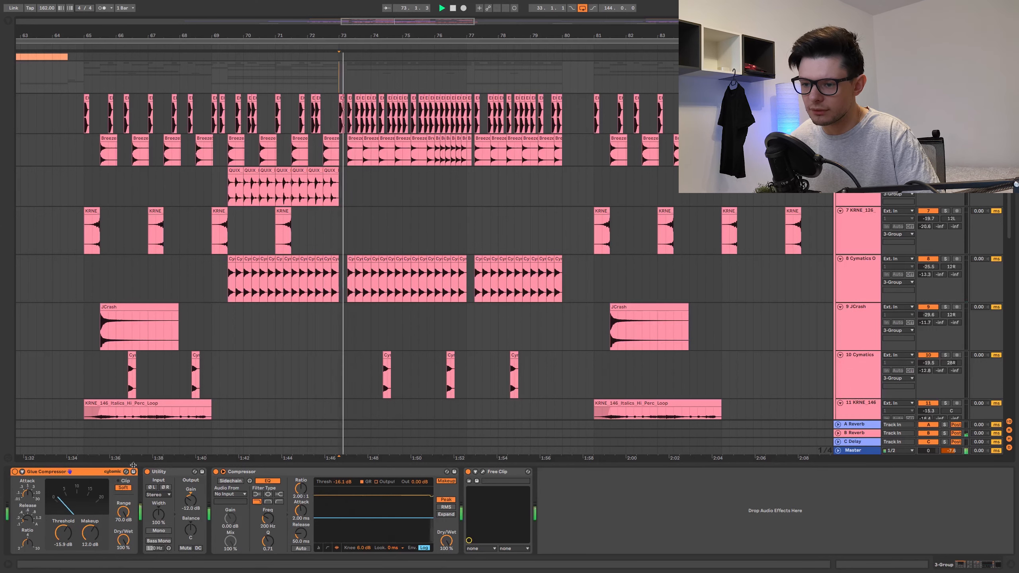
pyautogui.press('space')
pyautogui.scroll(6, 370, 152)
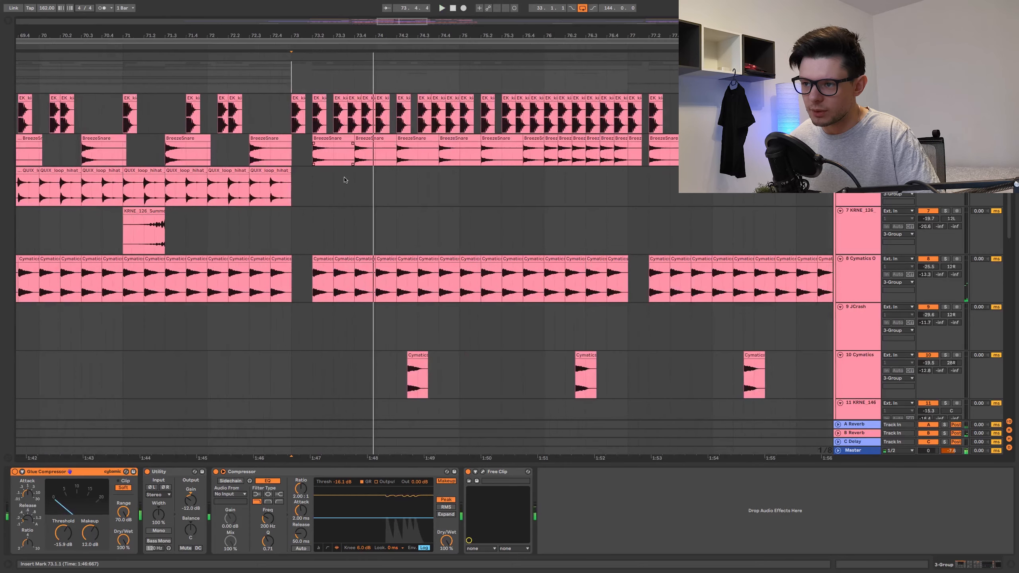
# Place the insert marker at 73.3 on several drum tracks to view their devices, ending on the drum group's own chain.
pyautogui.click(344, 181)
pyautogui.click(324, 190)
pyautogui.scroll(2, 326, 174)
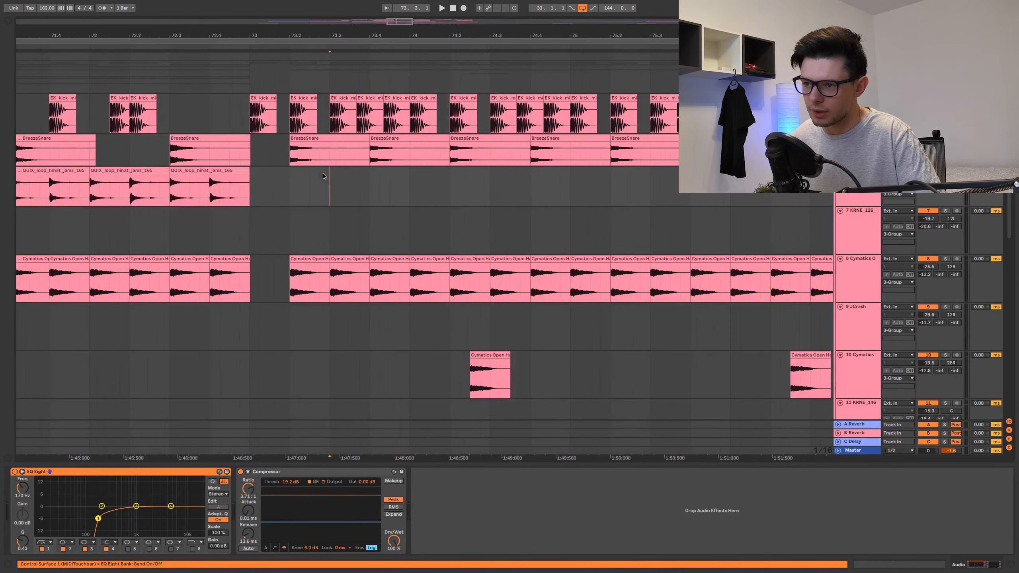
pyautogui.click(328, 123)
pyautogui.click(336, 238)
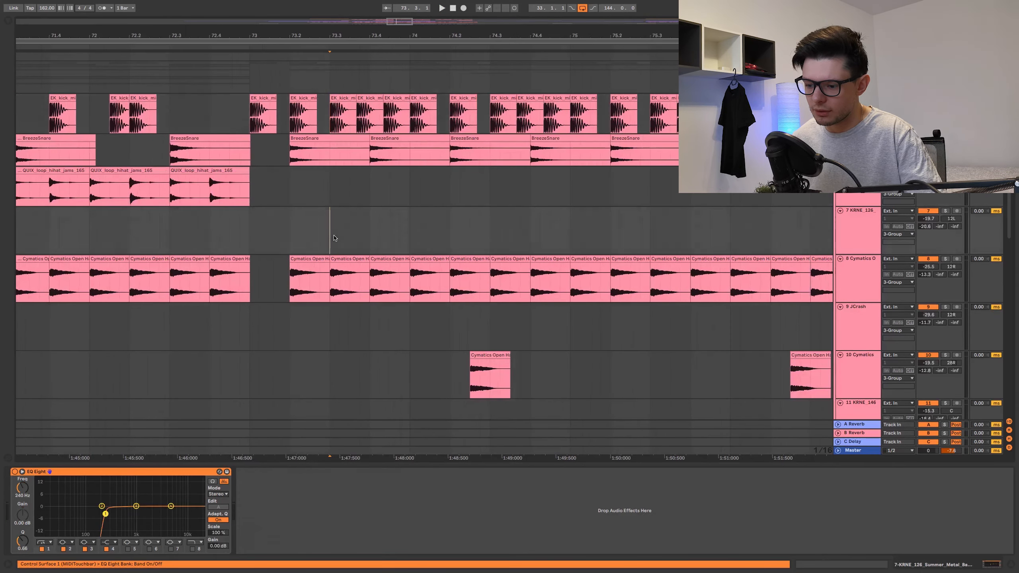
pyautogui.click(345, 70)
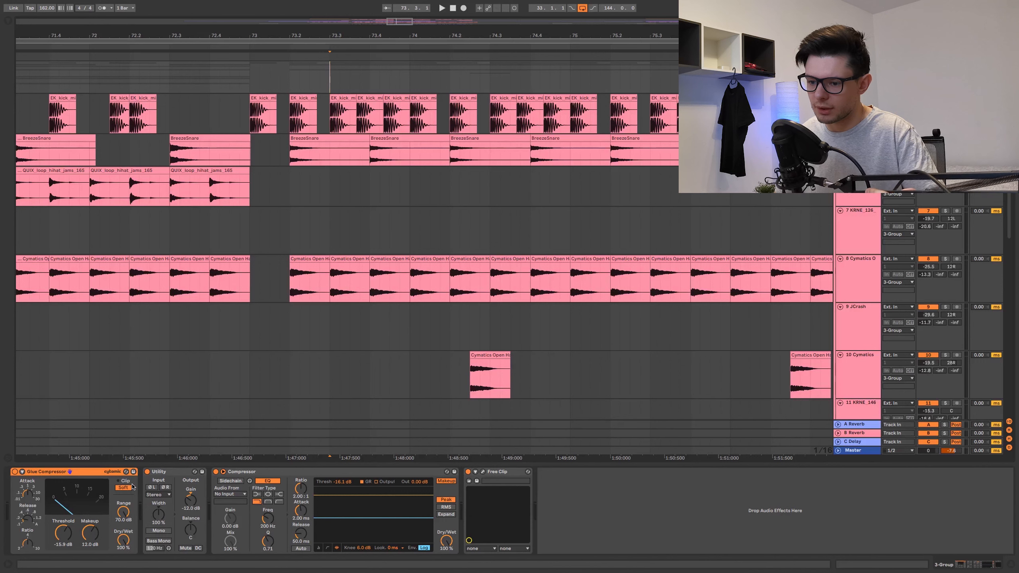
# Play the drum group from bar 73, inspect its Free Clip plugin window during playback, and close the plugin.
pyautogui.press('space')
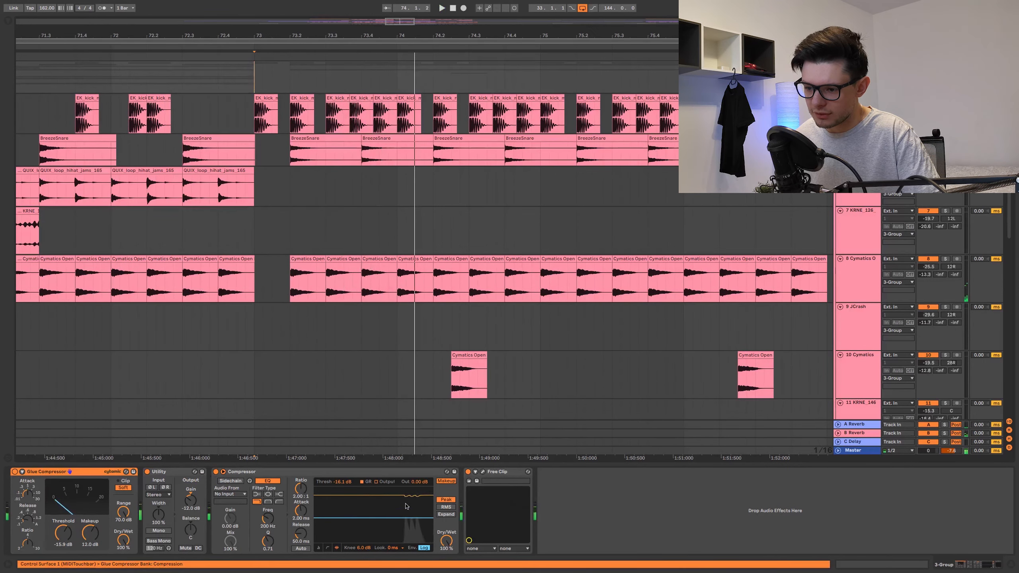
pyautogui.click(482, 472)
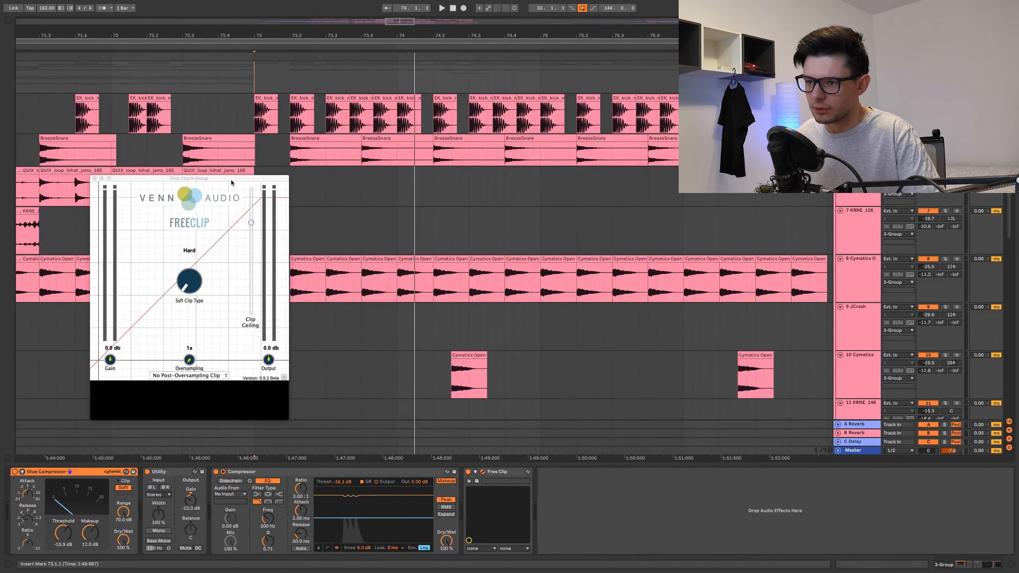
pyautogui.moveTo(231, 180); pyautogui.dragTo(351, 192)
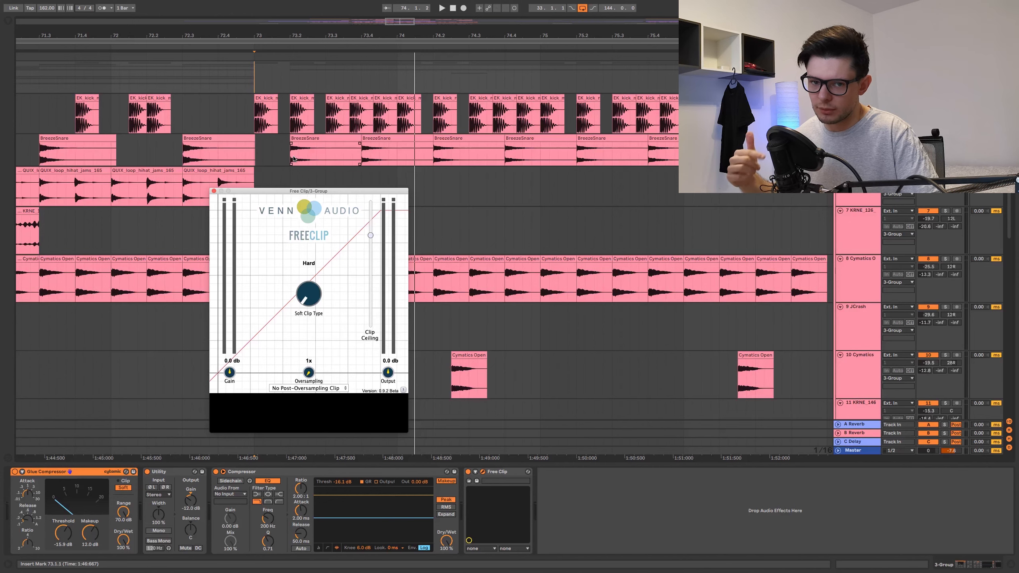
pyautogui.press('space')
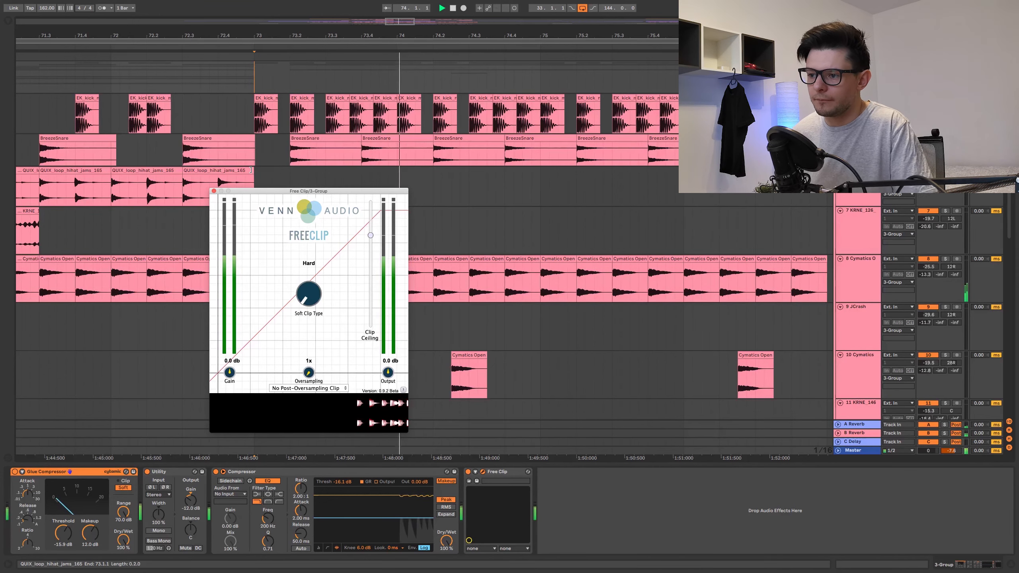
pyautogui.click(214, 191)
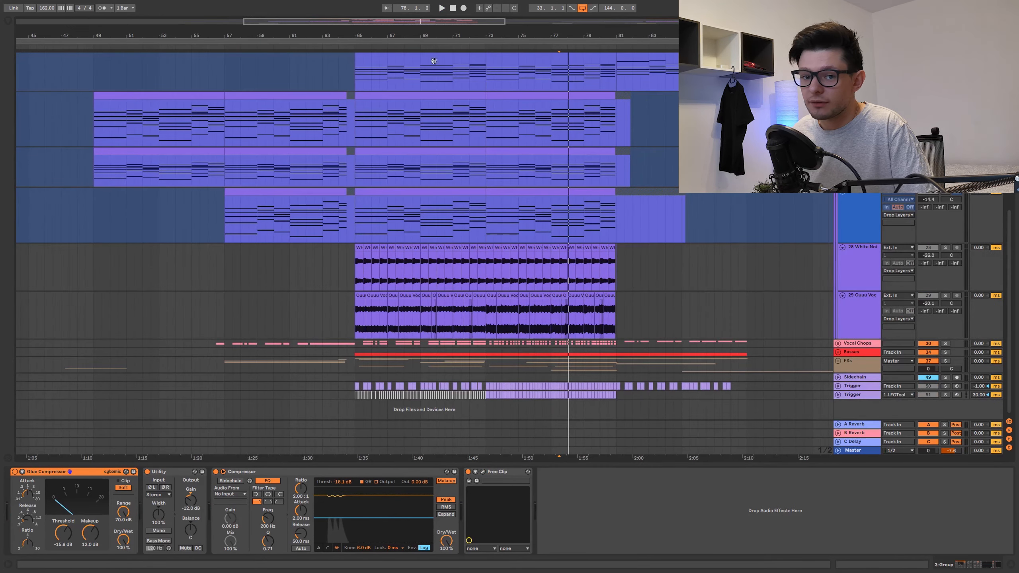
# Look over the Drop Layers tracks during playback from bar 65, with the device view collapsed to show more tracks.
pyautogui.scroll(3, 431, 91)
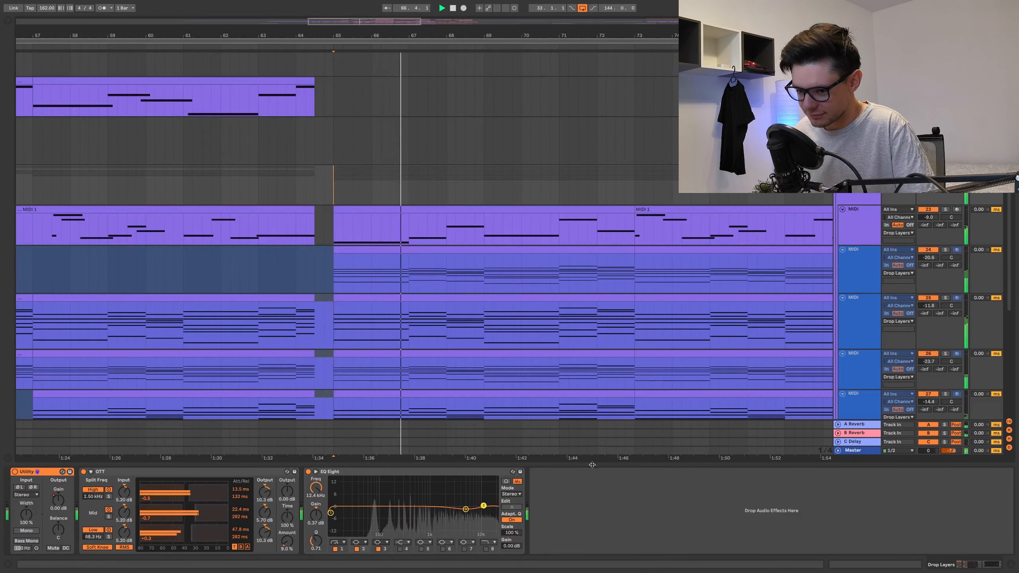
pyautogui.scroll(-1, 539, 360)
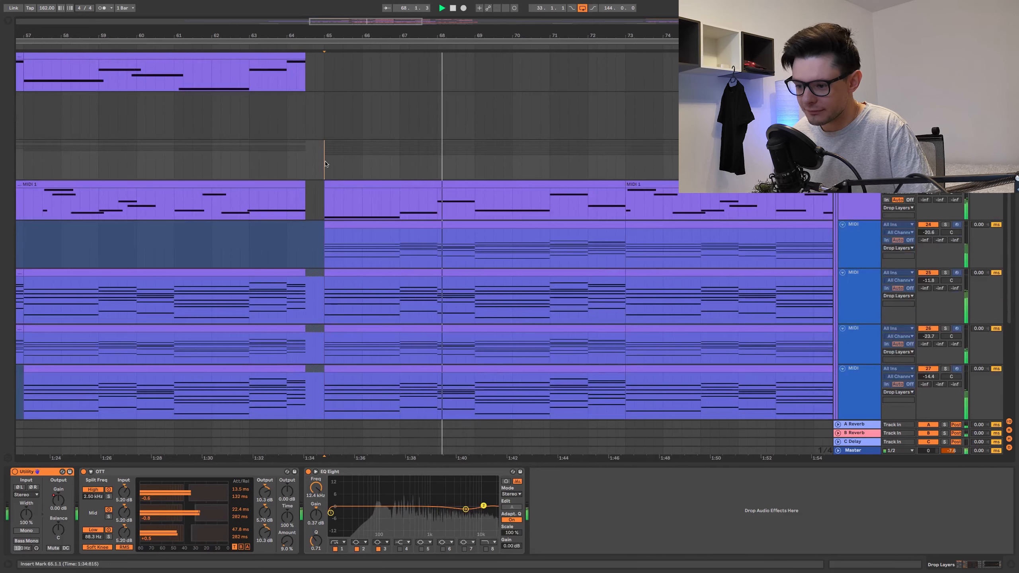
pyautogui.scroll(-1, 537, 331)
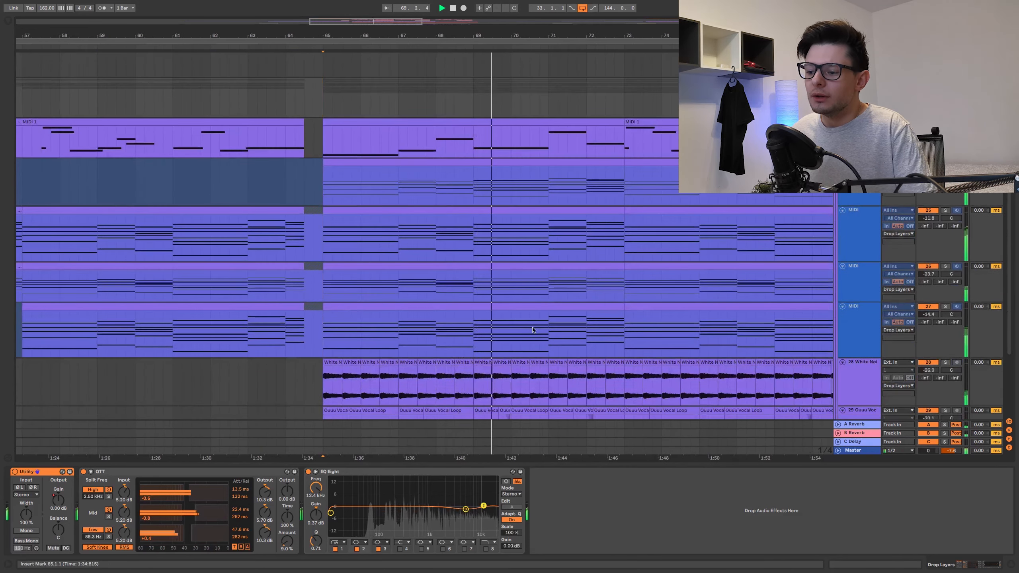
pyautogui.moveTo(554, 466); pyautogui.dragTo(554, 556)
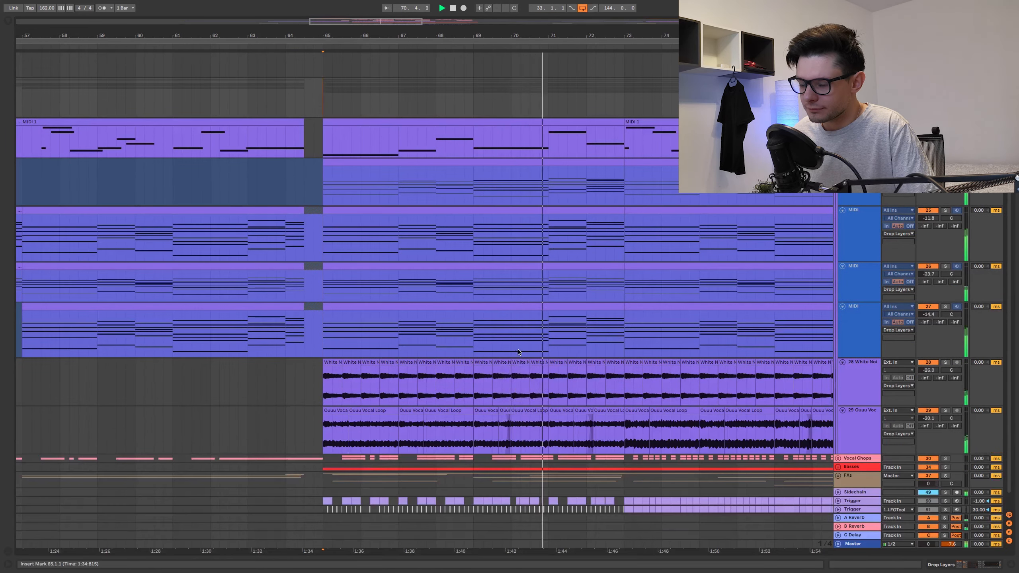
pyautogui.scroll(3, 520, 368)
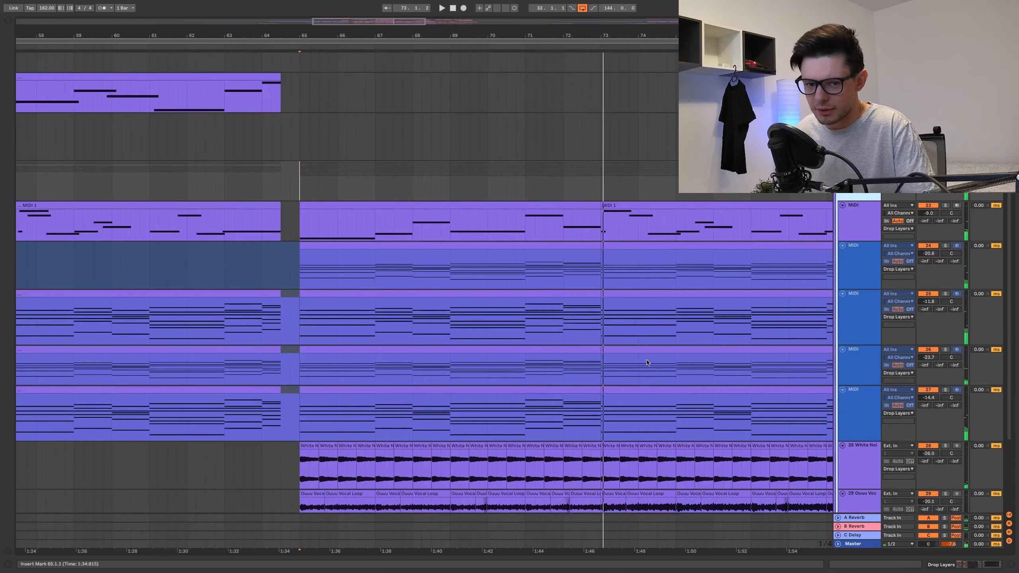
# Replay the start of the drop layers from bar 65, stop, and bring back the device view.
pyautogui.press('space')
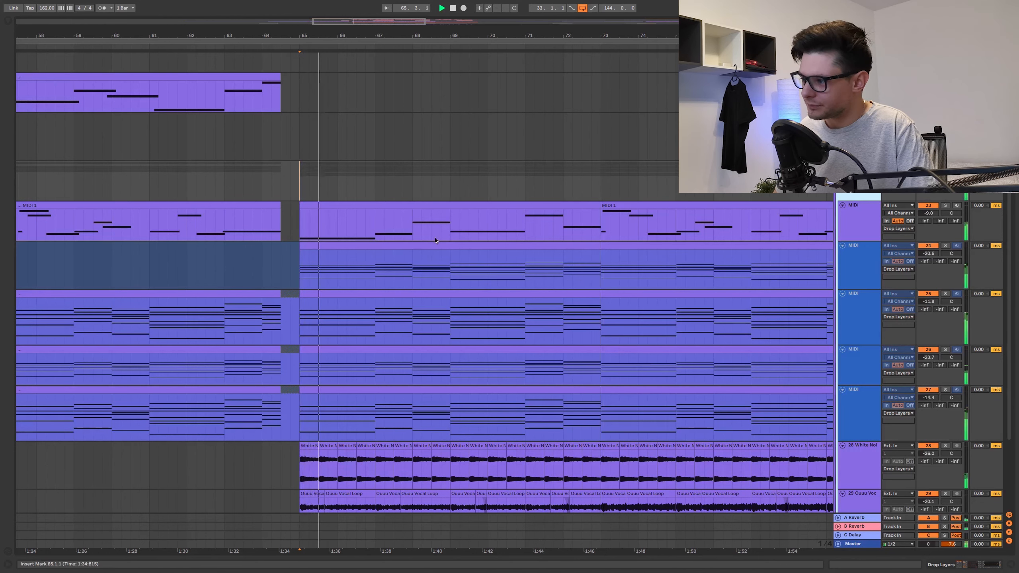
pyautogui.press('space')
pyautogui.hotkey('shift', 'Tab')
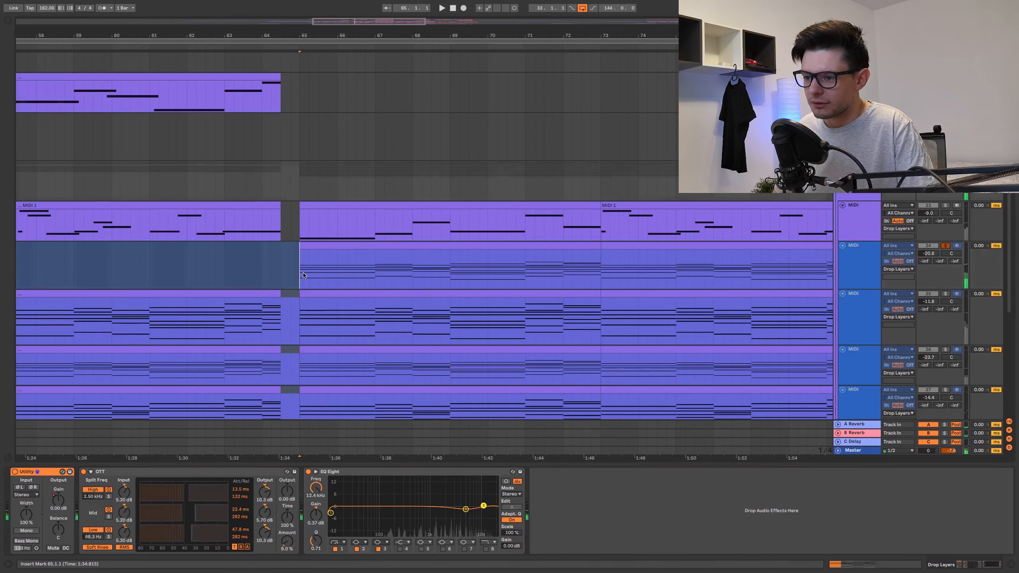
# Audition the soloed MIDI chord layers on tracks 24 to 26 from bar 65.
pyautogui.click(303, 275)
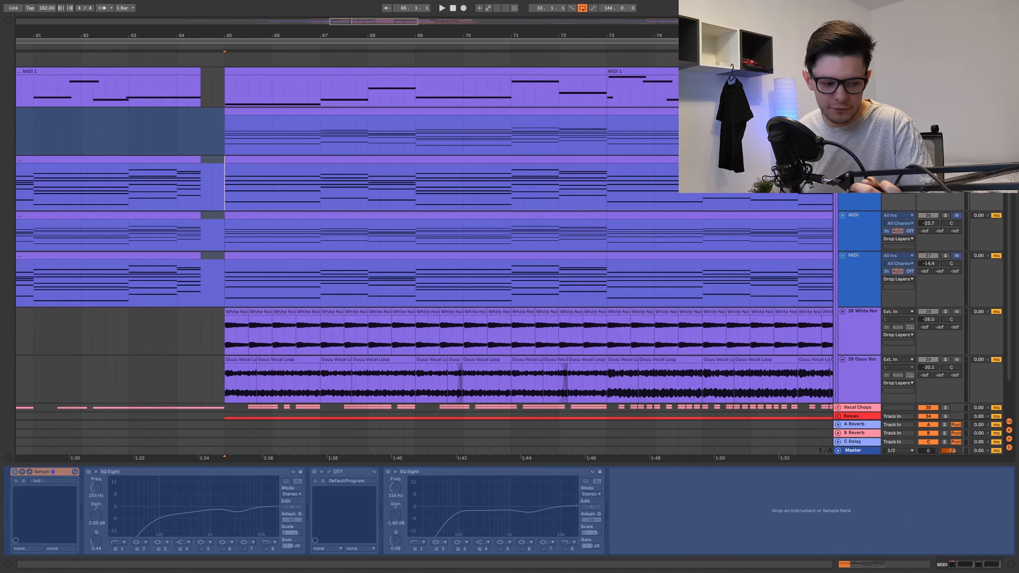
pyautogui.press('space')
pyautogui.scroll(-2, 409, 187)
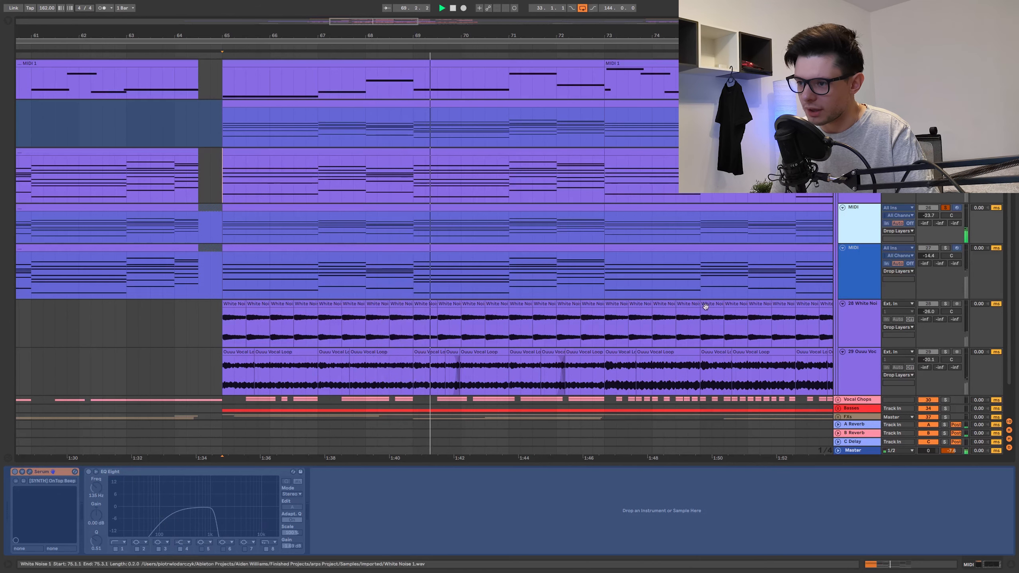
# Compare the device chains of MIDI tracks 26 and 27, then solo track 27 and play it from bar 65.
pyautogui.click(859, 265)
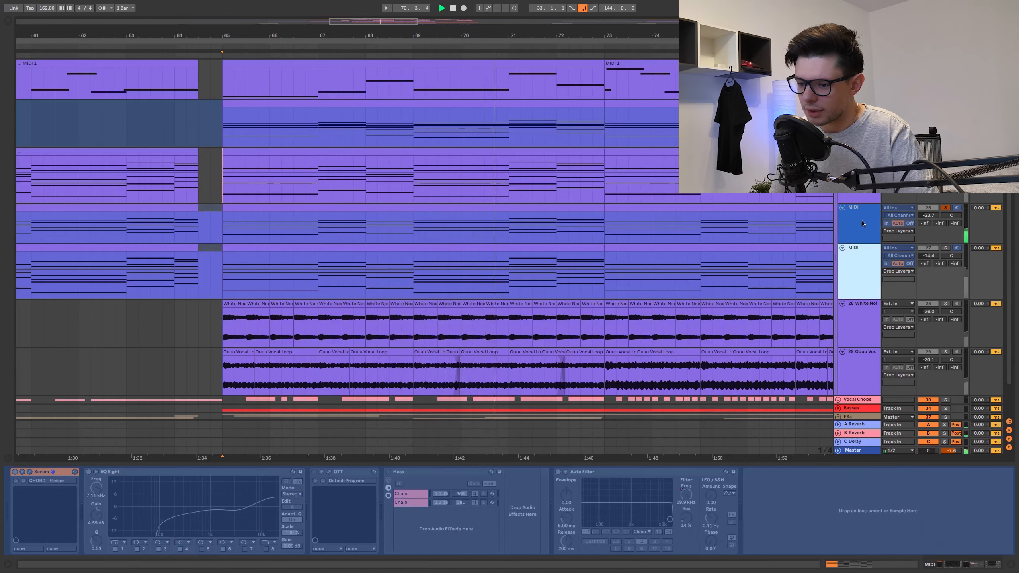
pyautogui.click(858, 224)
pyautogui.click(859, 265)
pyautogui.click(943, 248)
pyautogui.press('space')
pyautogui.press('space')
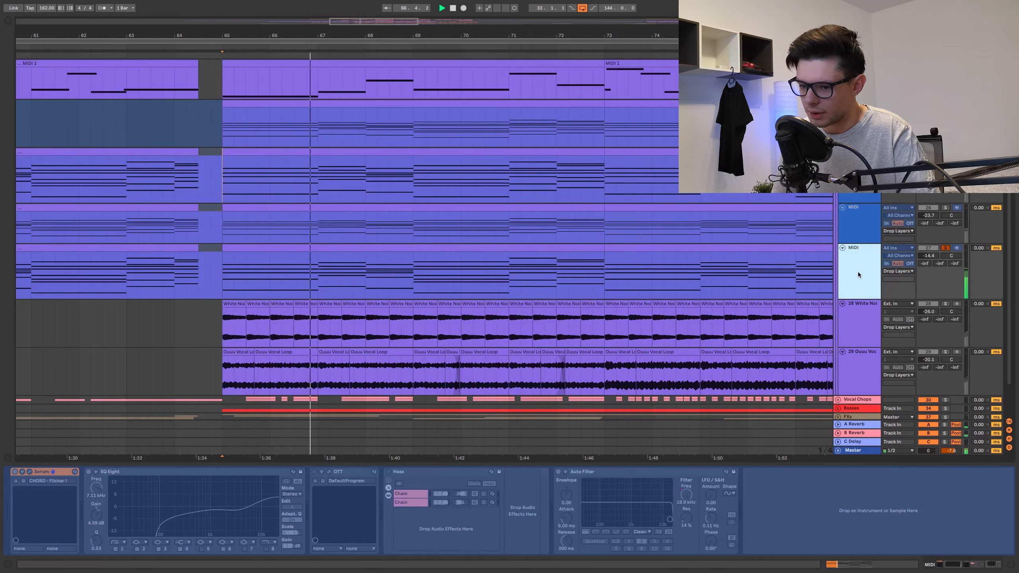
pyautogui.press('space')
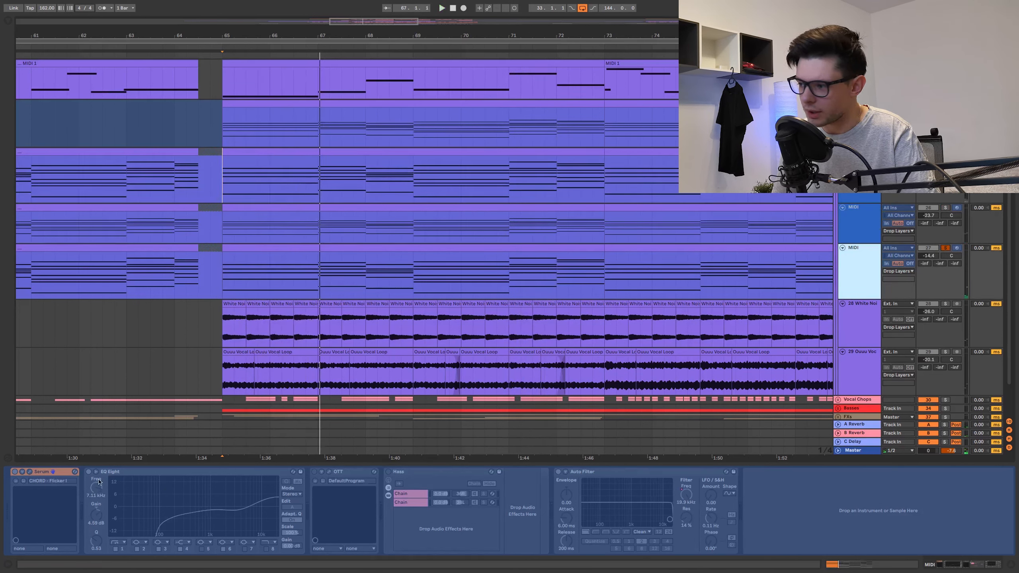
# Unfreeze MIDI track 27, play it, and examine the oscillator and FX pages of its Serum preset CHORD - Flicker I.
pyautogui.rightClick(861, 271)
pyautogui.click(887, 326)
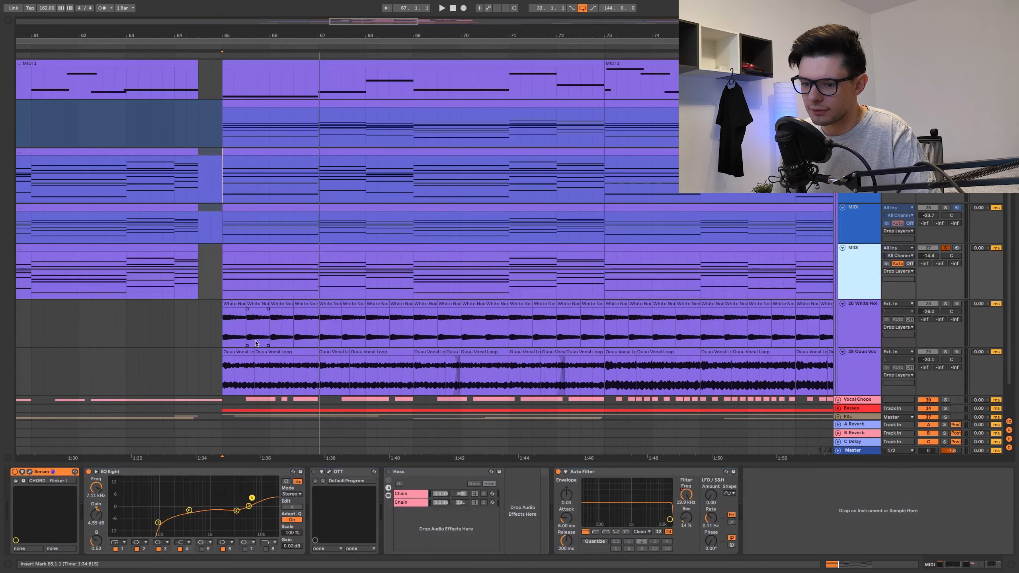
pyautogui.press('space')
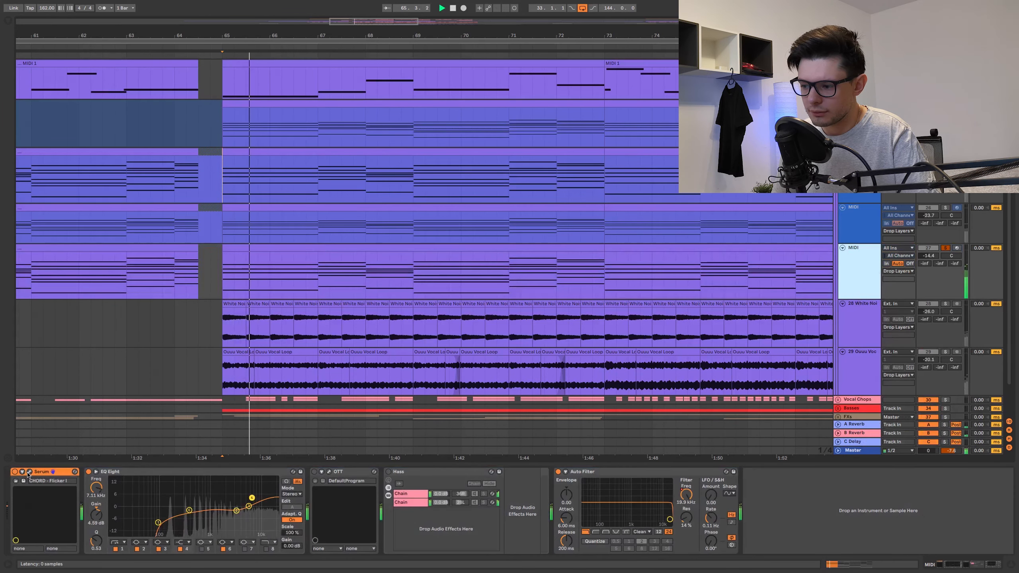
pyautogui.click(28, 473)
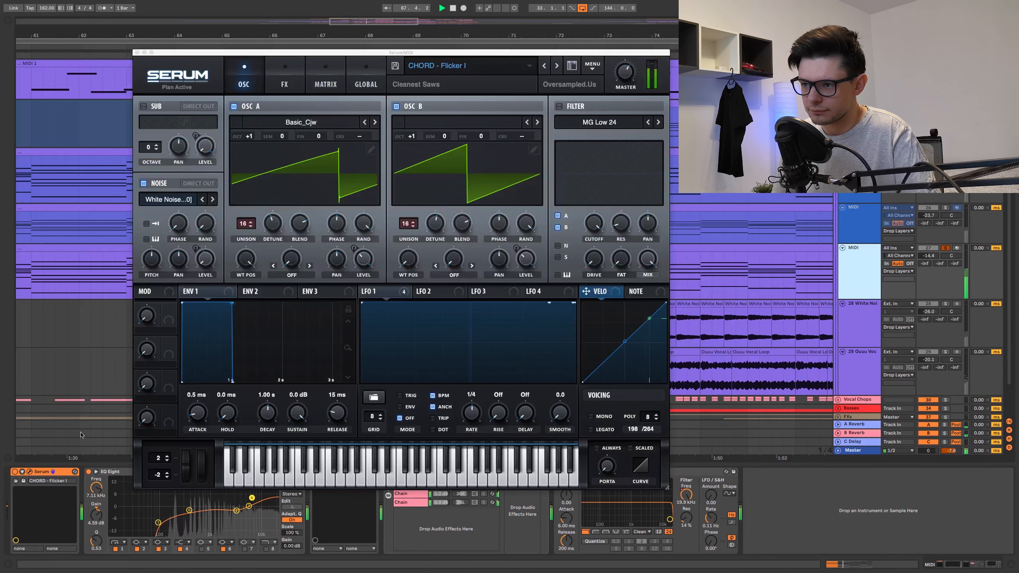
pyautogui.click(284, 84)
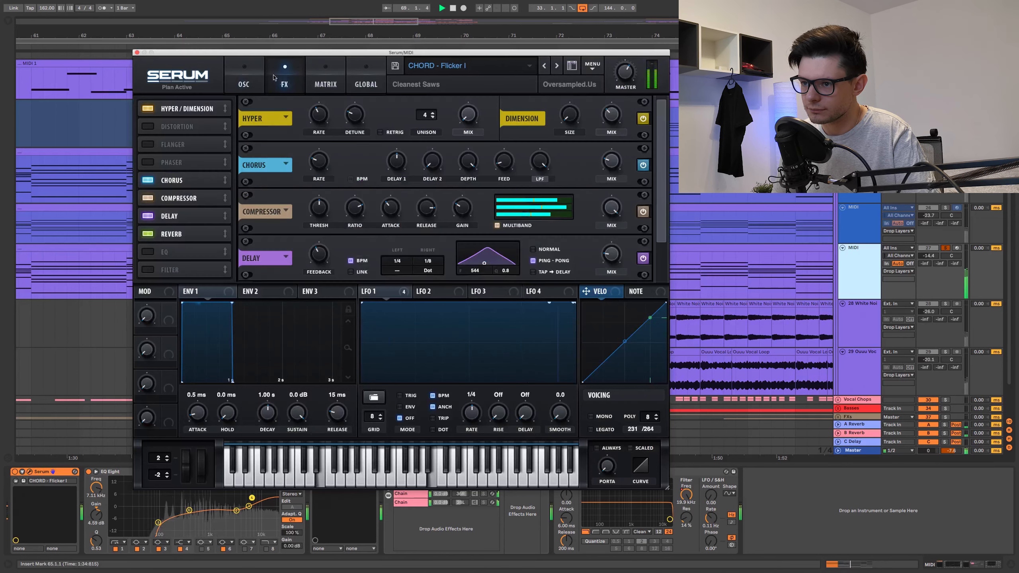
pyautogui.click(137, 52)
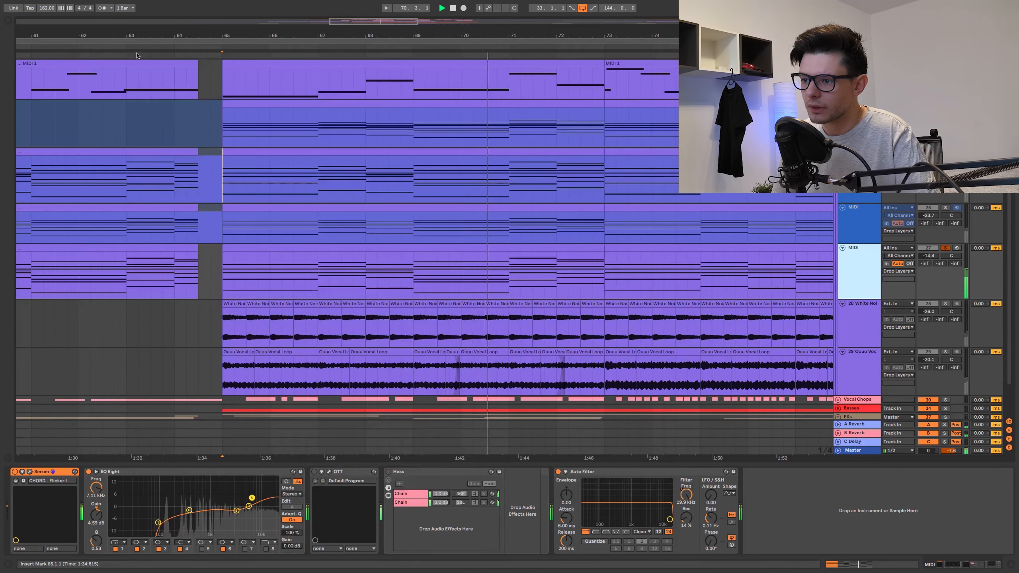
# Solo the MIDI chord layers on tracks 25, 26 and 27 together and play them from bar 65.
pyautogui.keyDown('super'); pyautogui.click(945, 208); pyautogui.keyUp('super')
pyautogui.press('space')
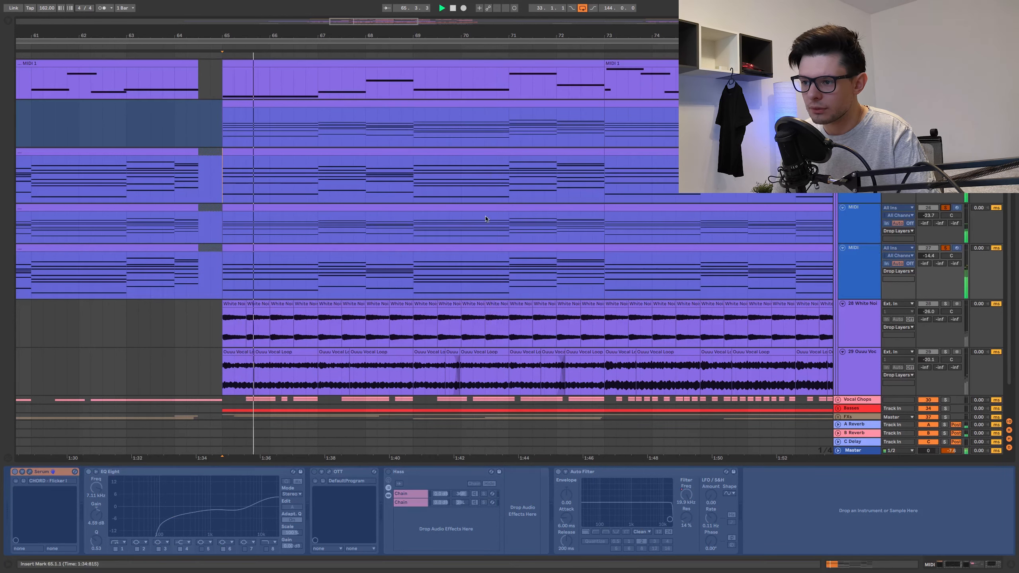
pyautogui.moveTo(622, 277); pyautogui.dragTo(619, 282)
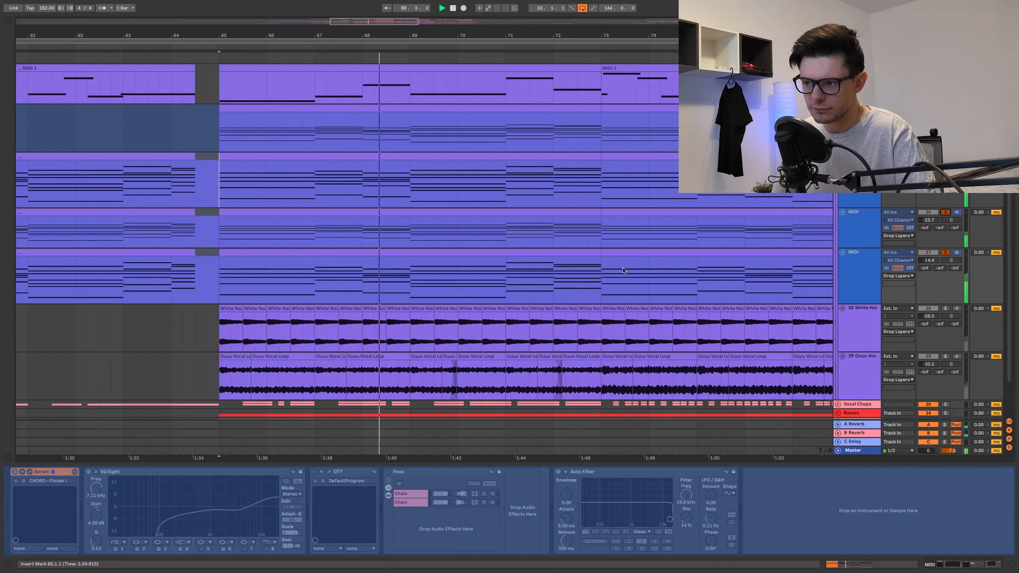
pyautogui.press('space')
# Show the Arpeggiator and Serum chain of MIDI track 24 and add that track to the soloed layers.
pyautogui.moveTo(713, 219); pyautogui.dragTo(700, 284)
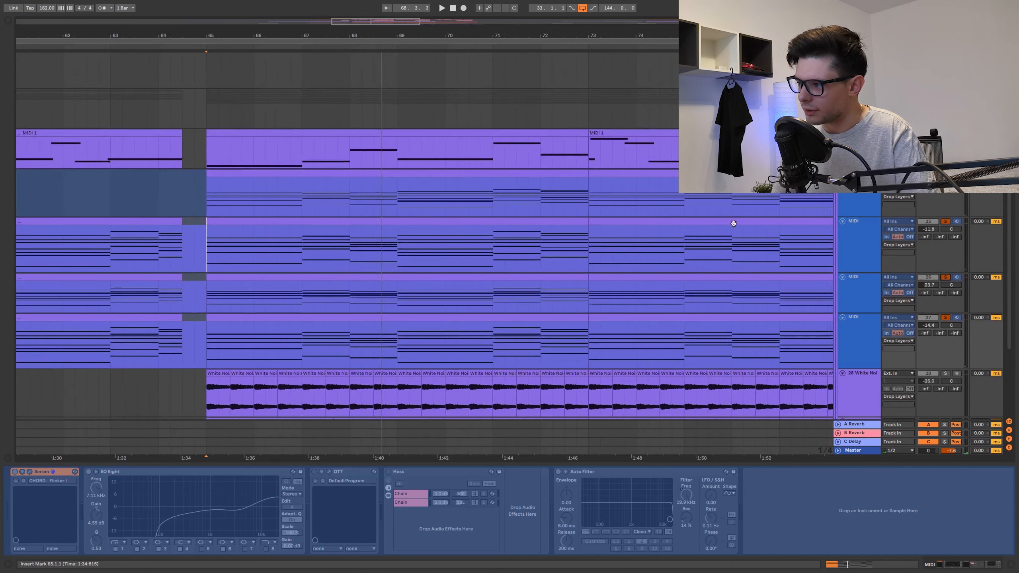
pyautogui.moveTo(740, 231); pyautogui.dragTo(737, 247)
pyautogui.click(853, 215)
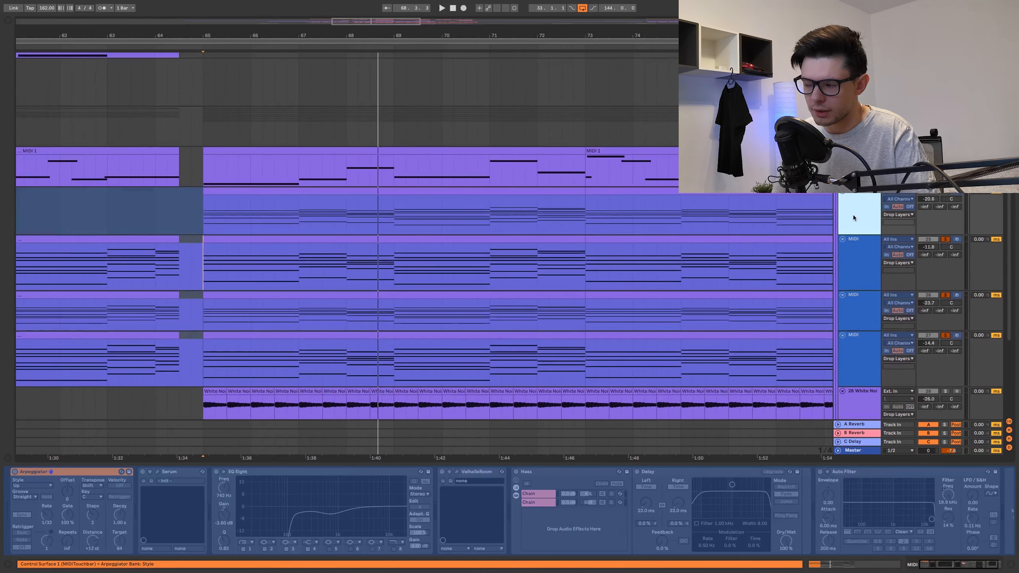
pyautogui.click(946, 191)
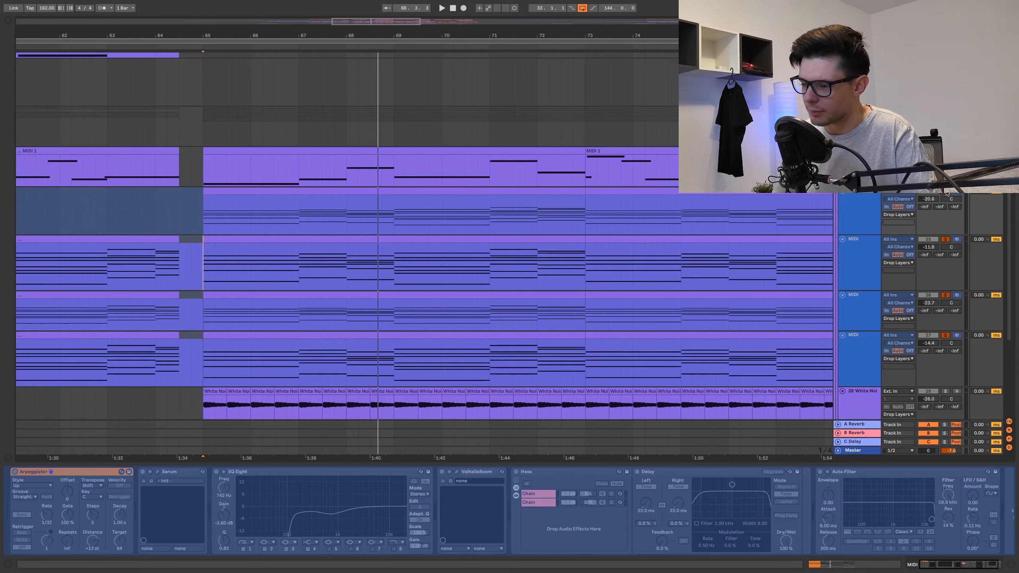
# Solo MIDI track 24 on its own and play it from bar 65.
pyautogui.press('space')
pyautogui.click(950, 195)
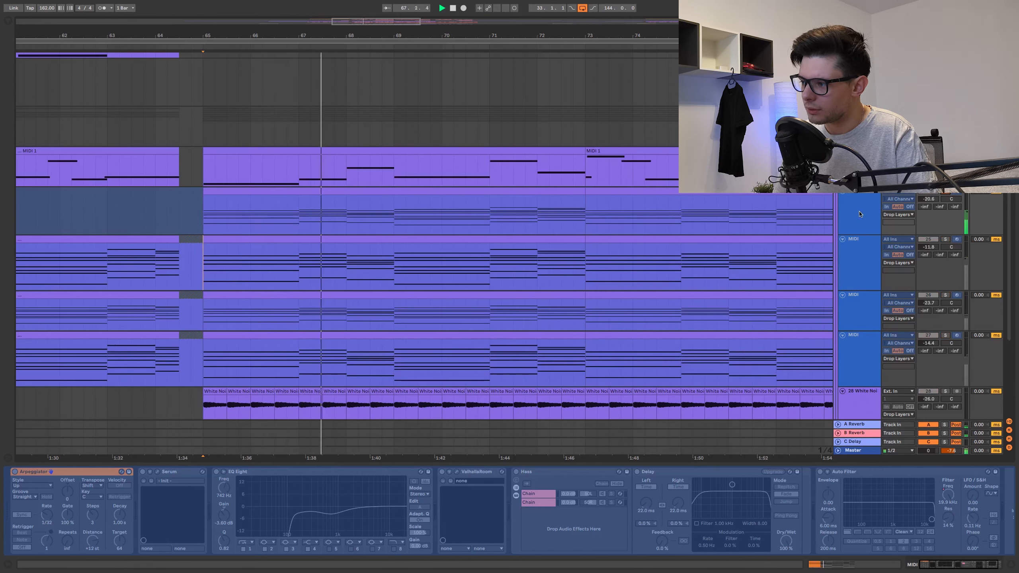
pyautogui.press('space')
# Play the single-note MIDI layer above track 24 from bar 65 and examine its device chain and Serum Init patch.
pyautogui.click(859, 152)
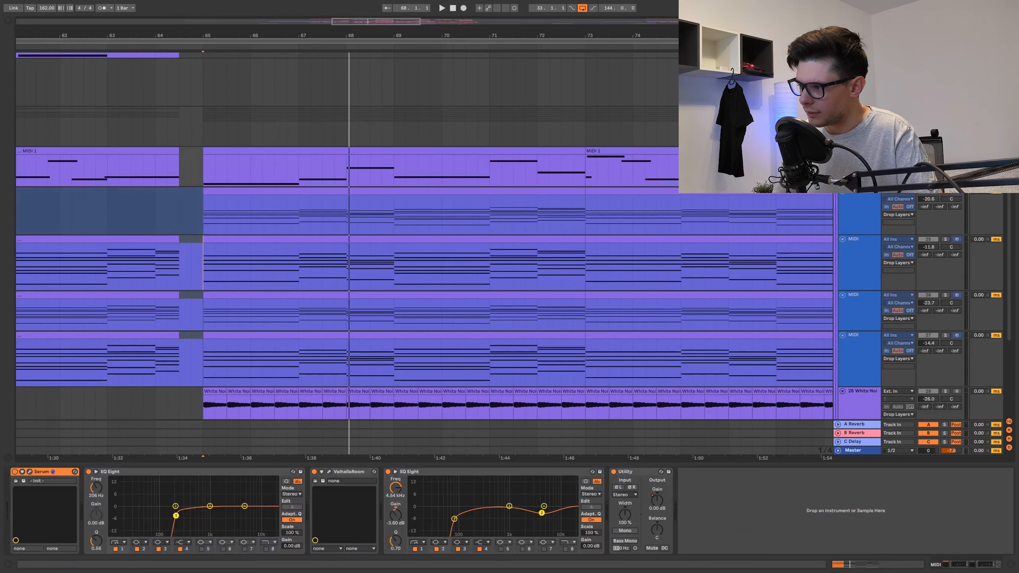
pyautogui.click(399, 149)
pyautogui.press('space')
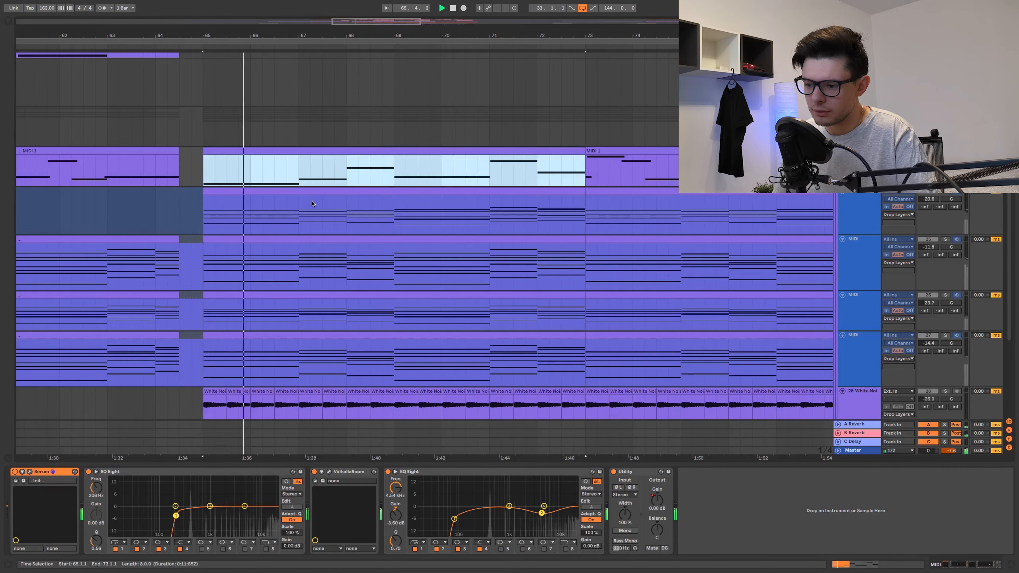
pyautogui.click(315, 473)
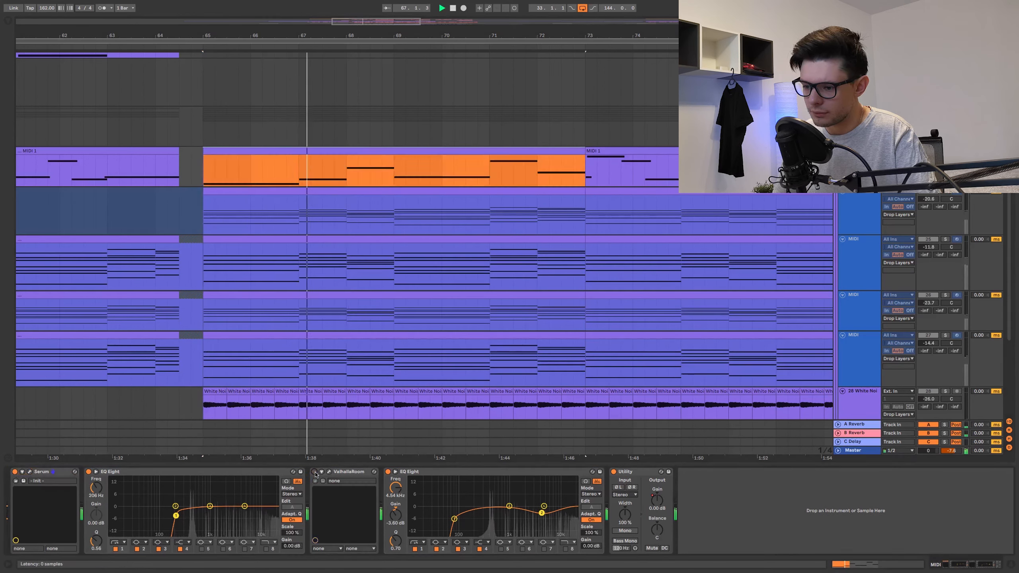
pyautogui.click(315, 473)
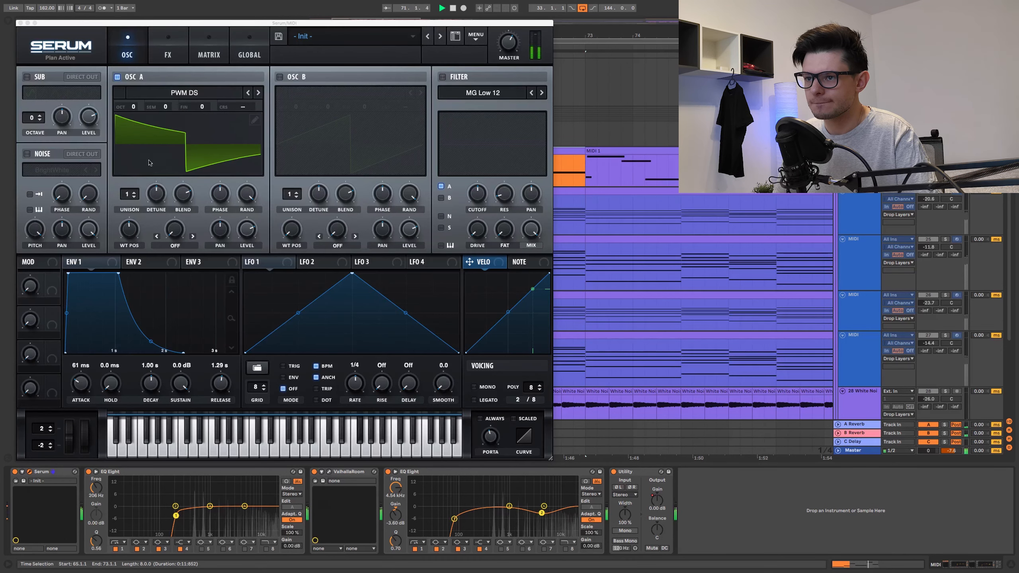
pyautogui.click(165, 53)
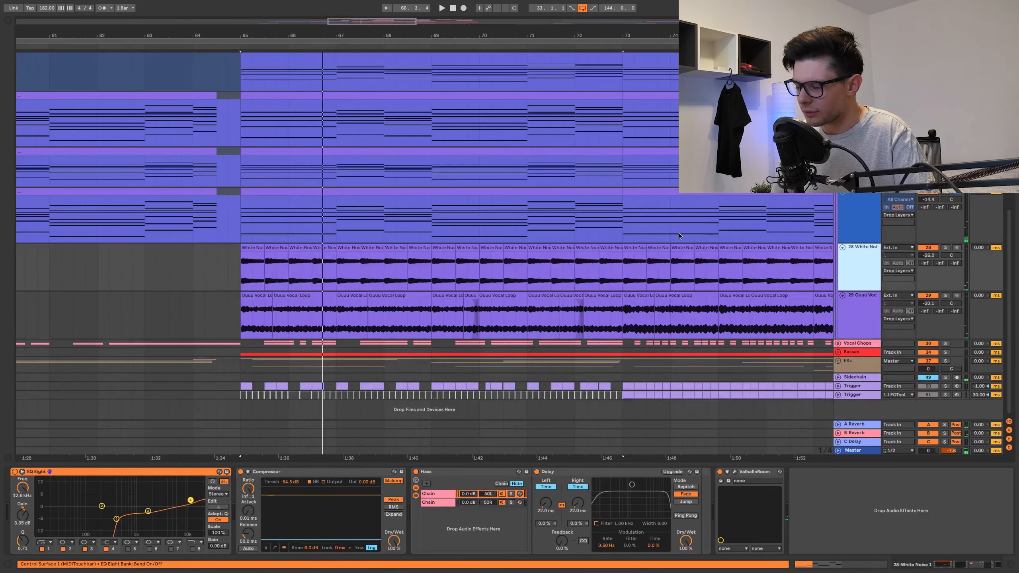
# Solo the White Noise track 28 and play it from its first clip at bar 65.
pyautogui.click(946, 247)
pyautogui.click(250, 246)
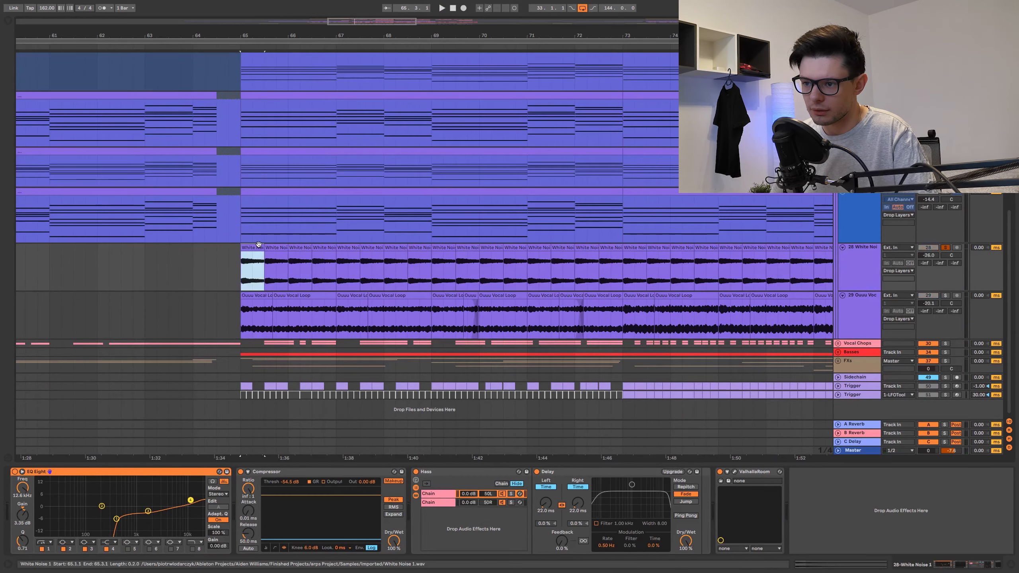
pyautogui.press('space')
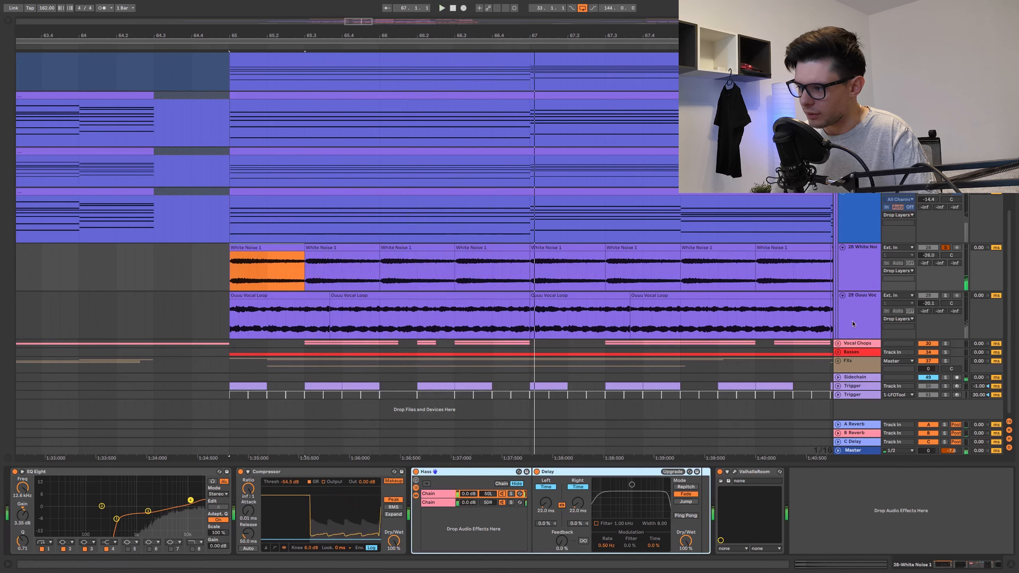
# Solo the Ouuu Vocal Loop track 29, play it from bar 65, and raise its volume to -2.3 dB.
pyautogui.click(854, 323)
pyautogui.click(948, 297)
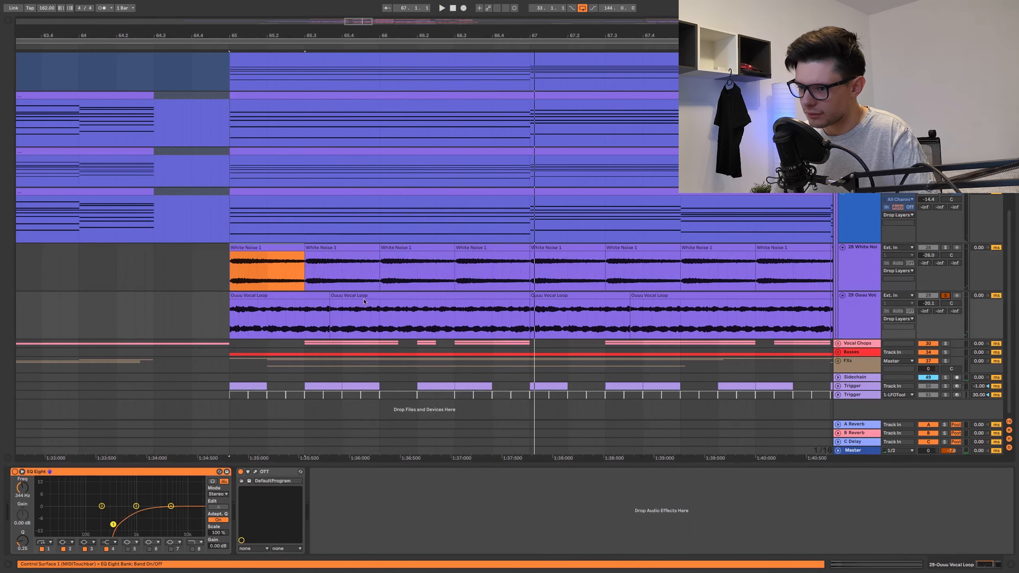
pyautogui.press('space')
pyautogui.moveTo(928, 304); pyautogui.dragTo(928, 289)
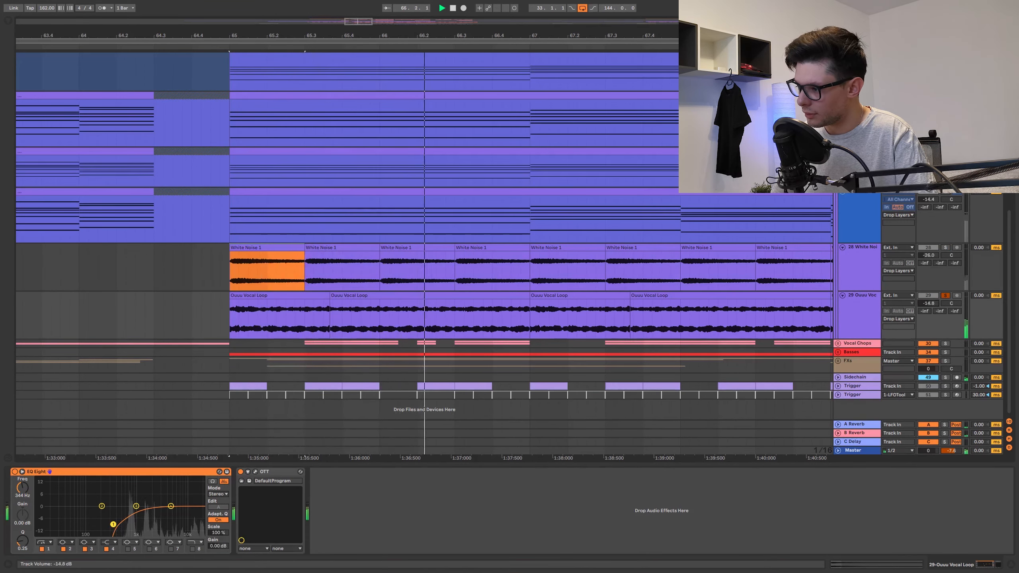
pyautogui.scroll(-4, 368, 310)
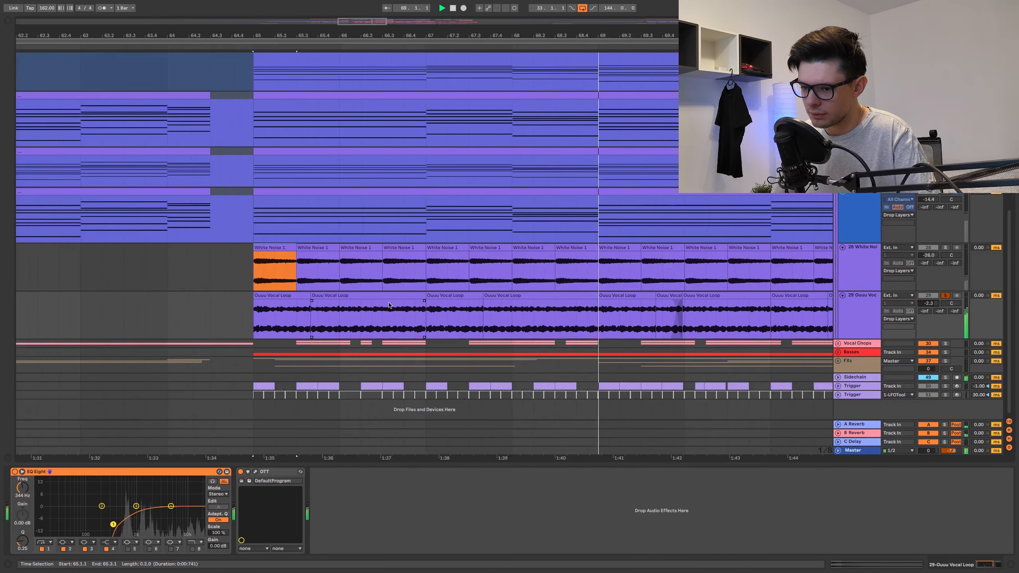
# Play the soloed bass track 36 Serum from bar 65 and show its Serum, EQ Eight and Auto Filter chain.
pyautogui.scroll(-5, 352, 309)
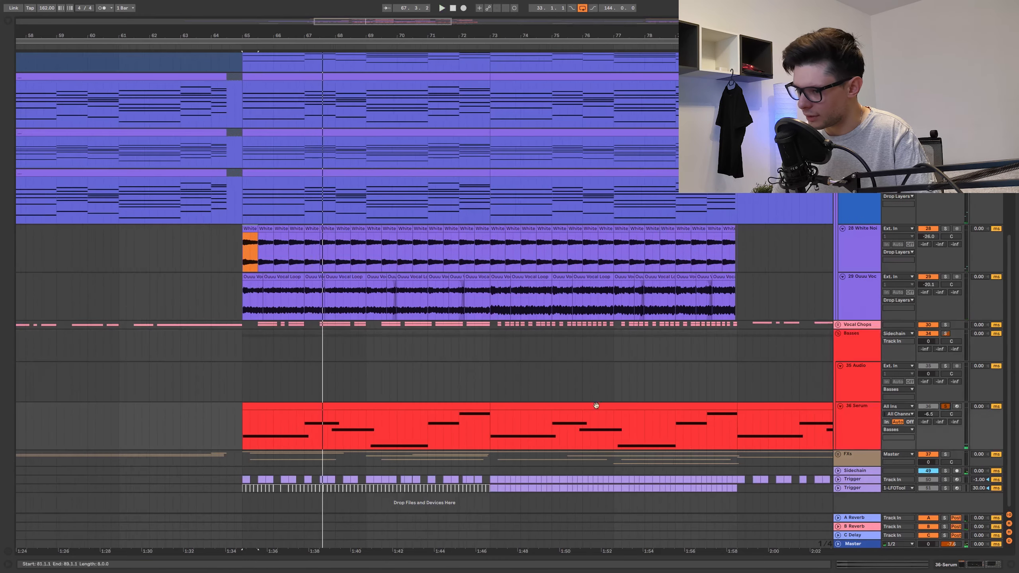
pyautogui.doubleClick(857, 423)
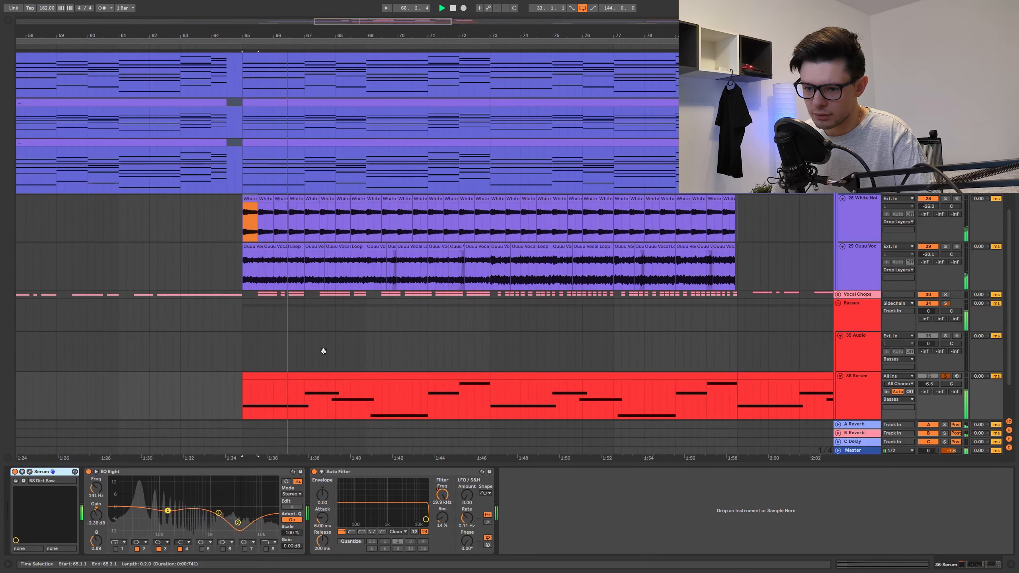
pyautogui.moveTo(324, 350); pyautogui.dragTo(344, 165)
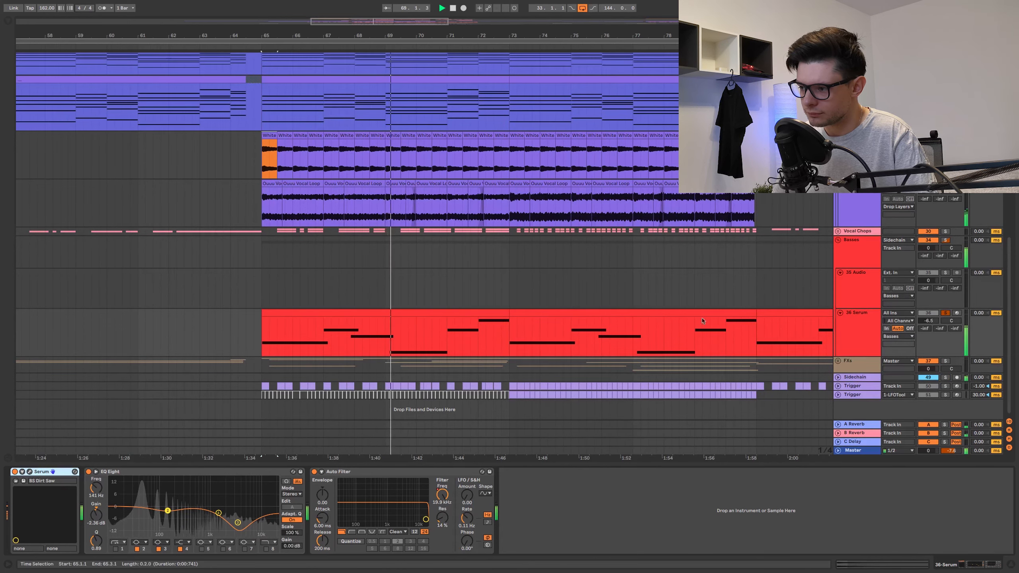
# Play the drop from bar 73 and look over the SPATS clips in the Vocal Chops group.
pyautogui.click(277, 299)
pyautogui.press('space')
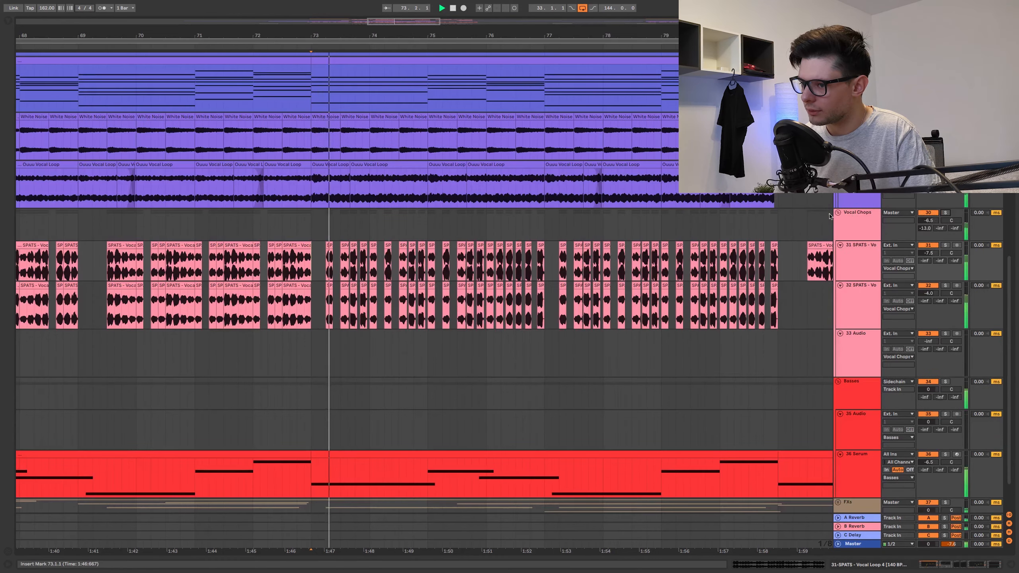
pyautogui.scroll(-2, 622, 212)
pyautogui.hscroll(-3, 622, 211)
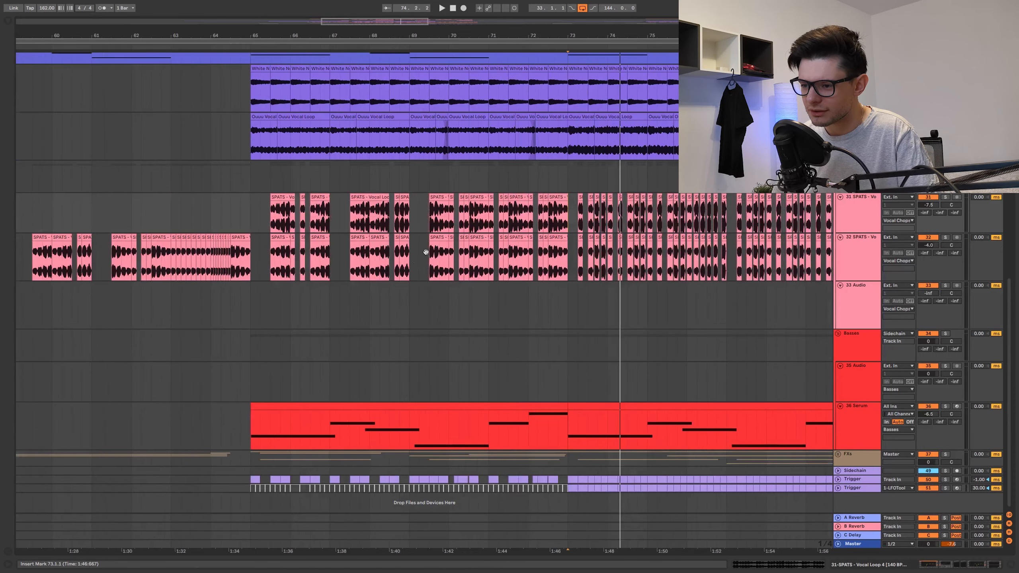
pyautogui.moveTo(396, 315); pyautogui.dragTo(412, 278)
# Unfold the Sidechain track's automation lanes and play the arrangement from bar 65.
pyautogui.click(838, 471)
pyautogui.moveTo(585, 242); pyautogui.dragTo(538, 210)
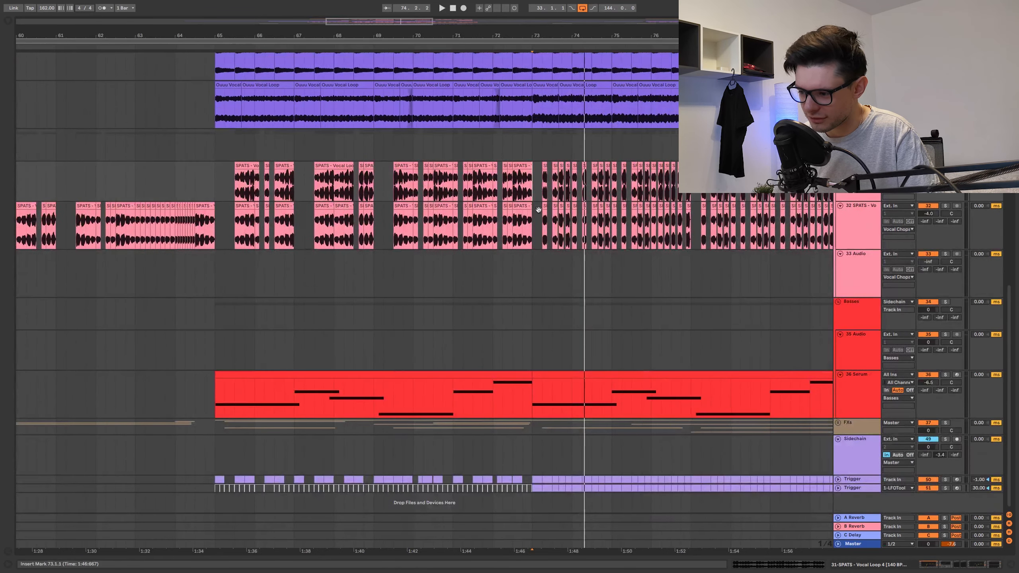
pyautogui.click(838, 440)
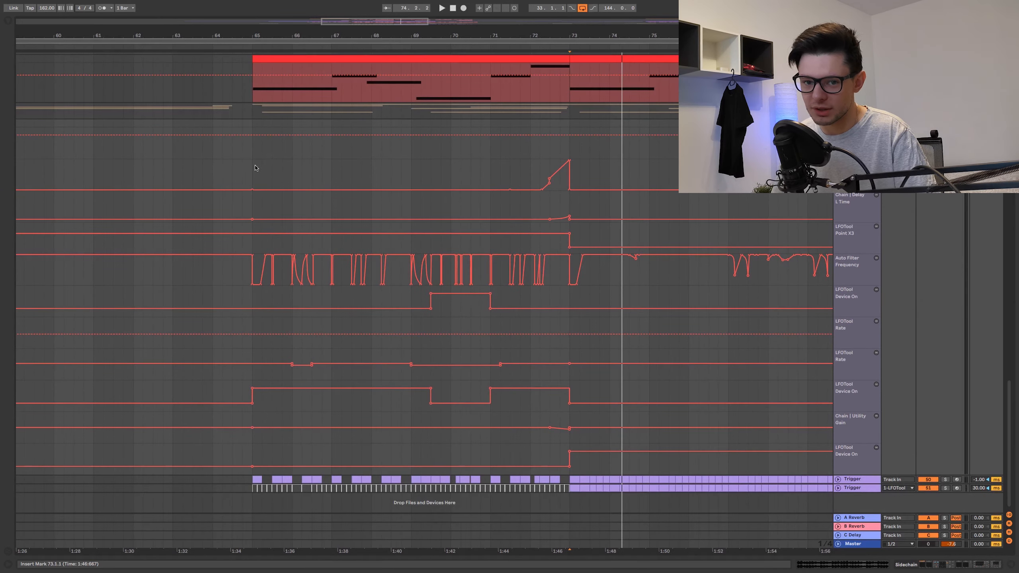
pyautogui.click(252, 165)
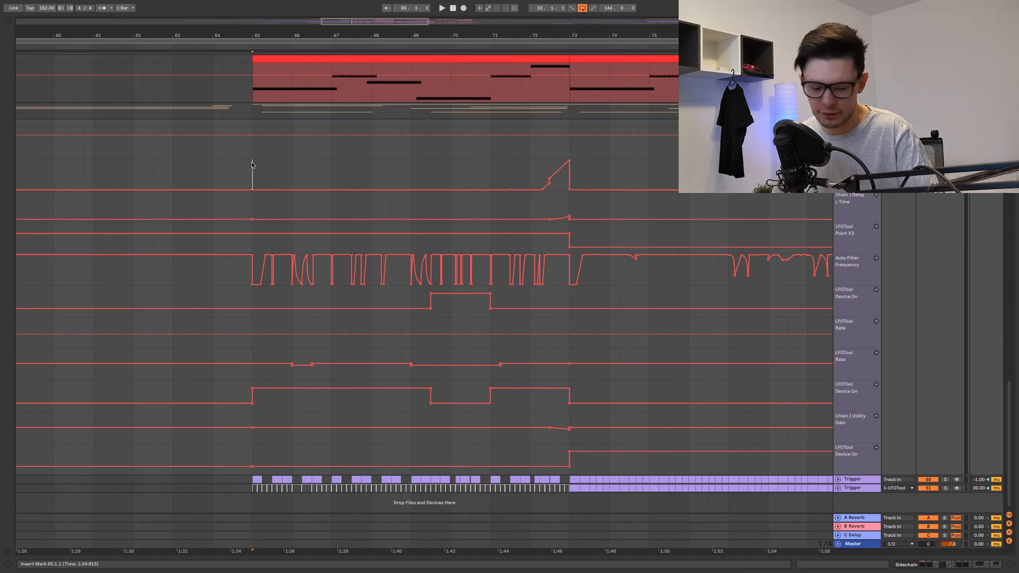
pyautogui.press('space')
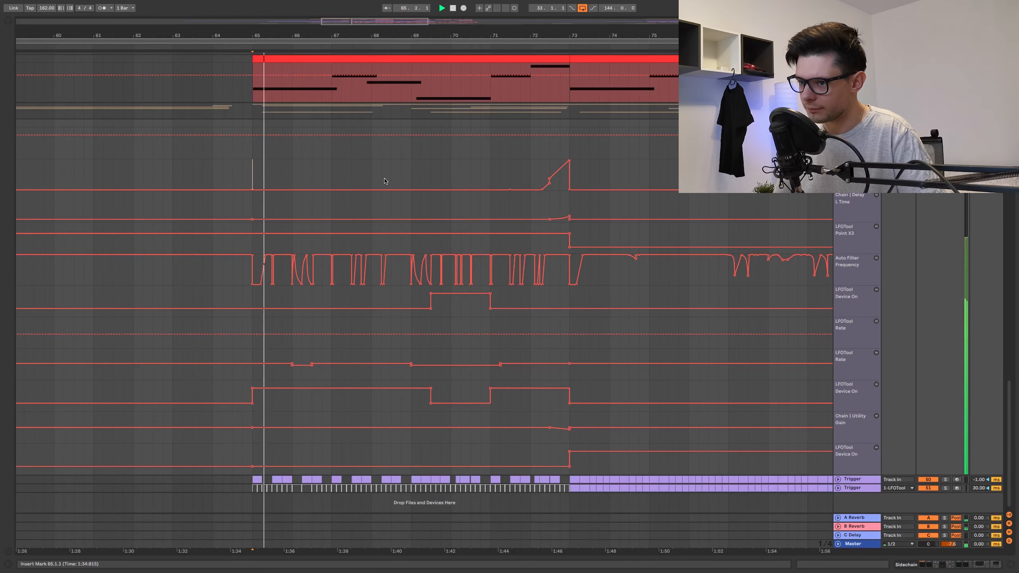
# Show the Sidechain track's device chain and examine the volume curves of its first two LFOTool instances.
pyautogui.hotkey('ctrl', 'alt', 'l')
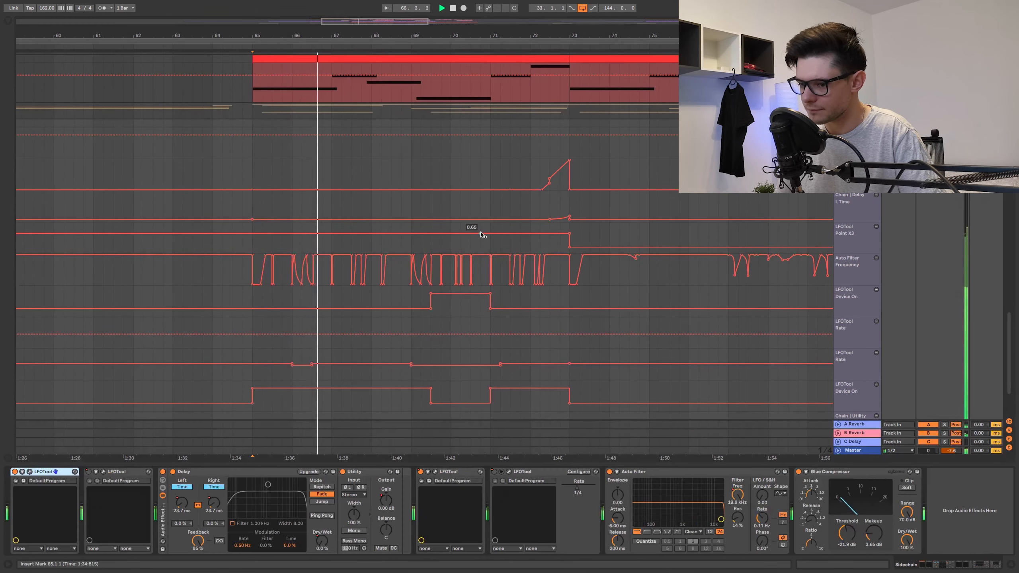
pyautogui.press('space')
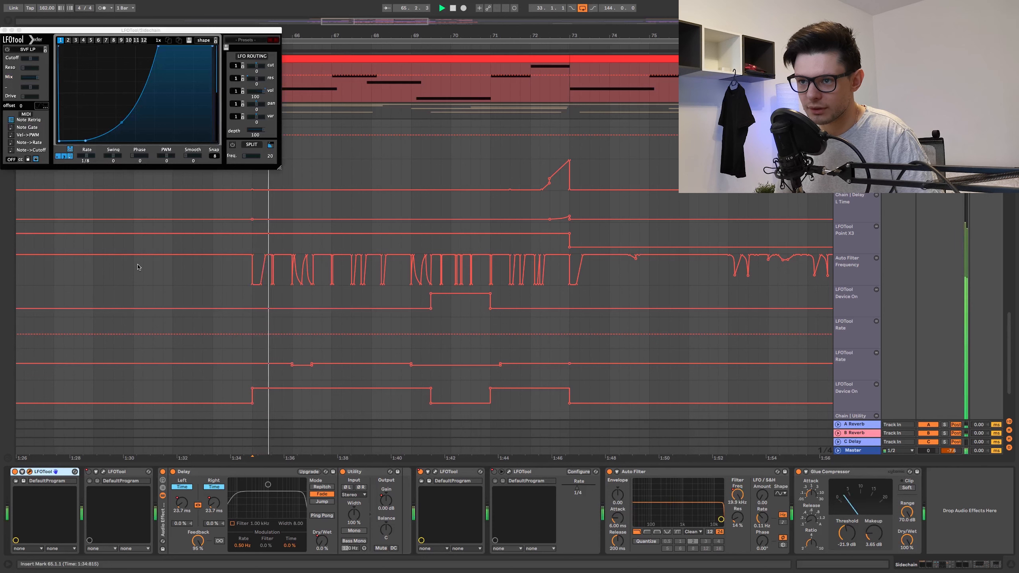
pyautogui.click(5, 30)
pyautogui.click(103, 472)
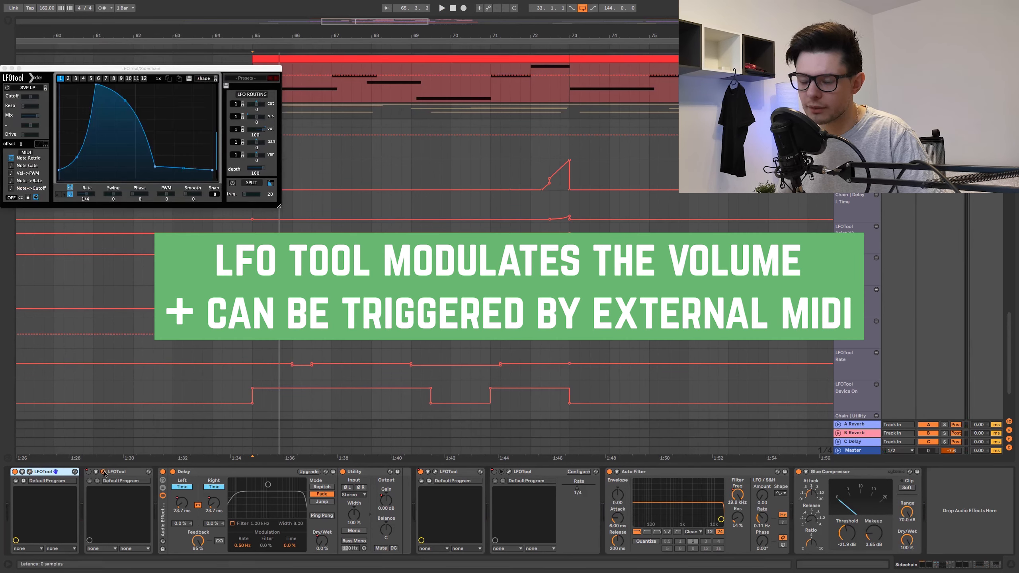
pyautogui.click(104, 473)
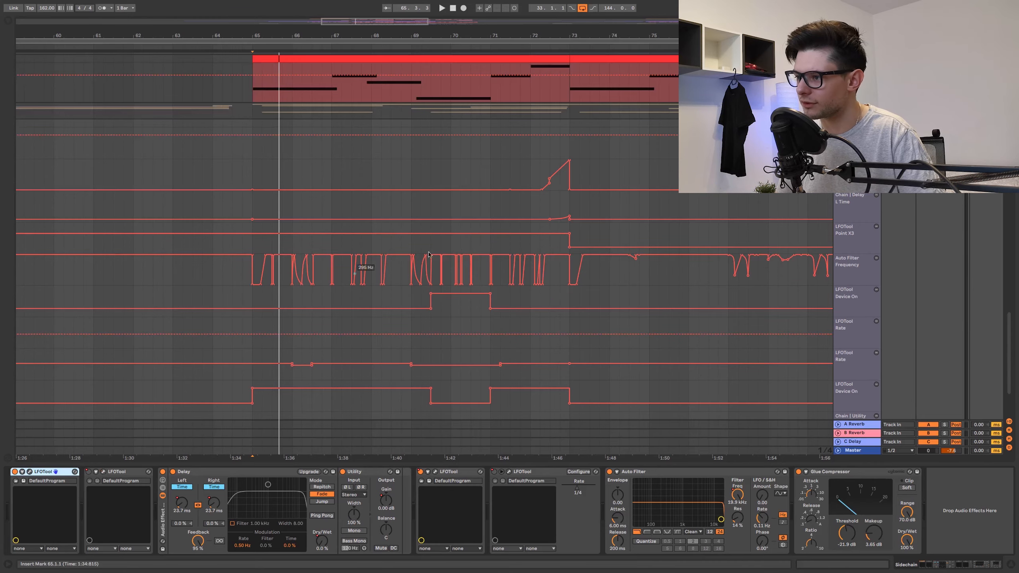
# Compare the Sidechain automation sections by playing the arrangement from bar 81 and from bar 73.
pyautogui.scroll(-3, 518, 217)
pyautogui.moveTo(523, 214); pyautogui.dragTo(416, 276)
pyautogui.click(611, 236)
pyautogui.press('space')
pyautogui.moveTo(611, 236); pyautogui.dragTo(534, 141)
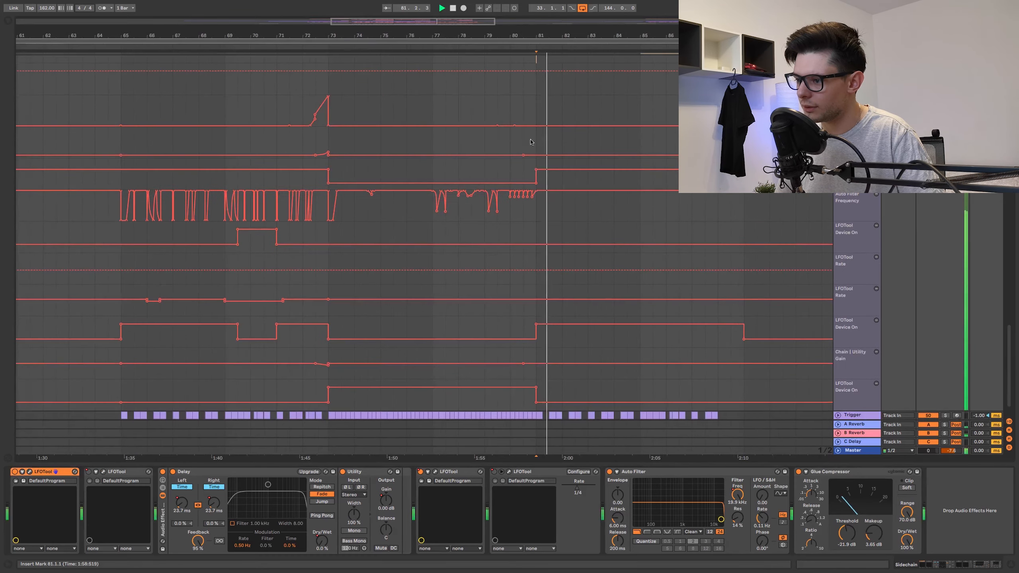
pyautogui.scroll(-3, 534, 142)
pyautogui.click(419, 146)
pyautogui.press('space')
pyautogui.press('space')
pyautogui.moveTo(566, 191); pyautogui.dragTo(582, 163)
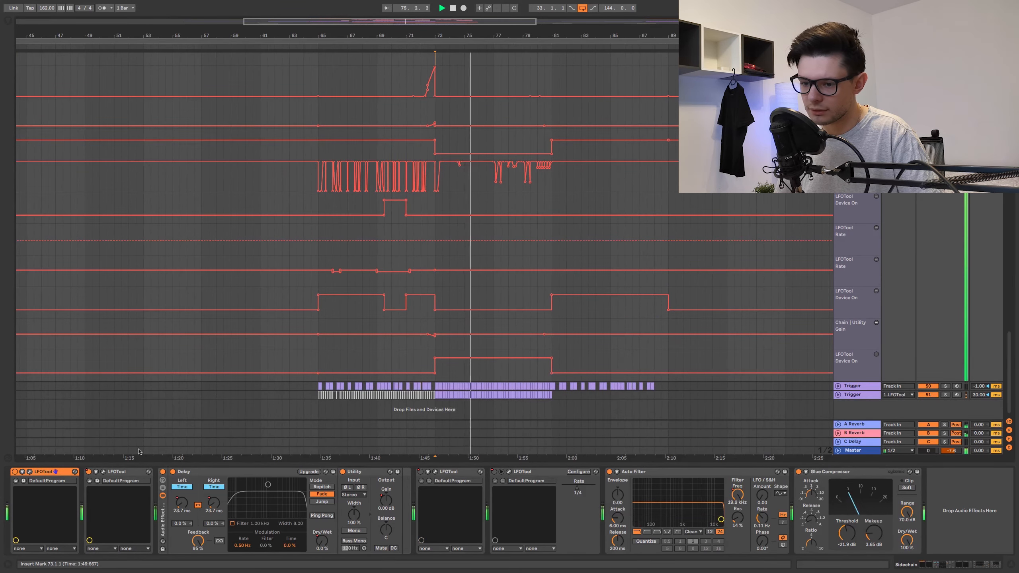
# Examine the second LFOTool's curve while playing the section that starts at bar 73.
pyautogui.click(103, 472)
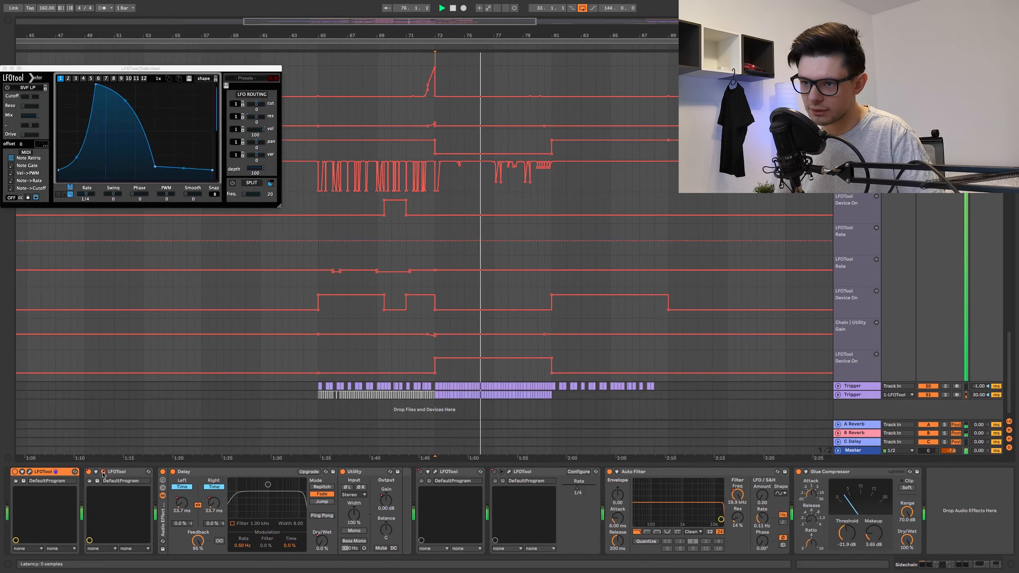
pyautogui.click(5, 69)
pyautogui.press('space')
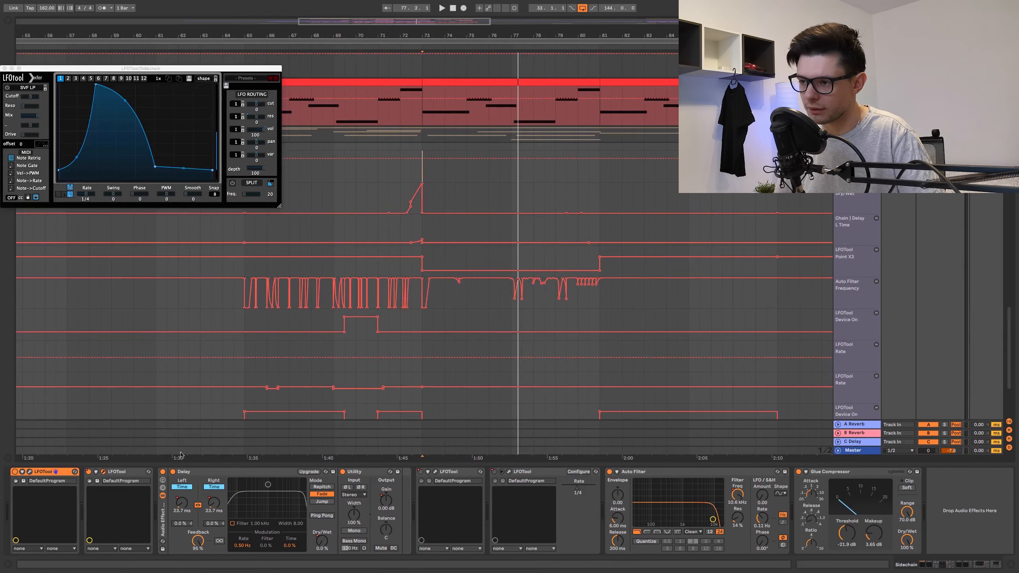
pyautogui.press('space')
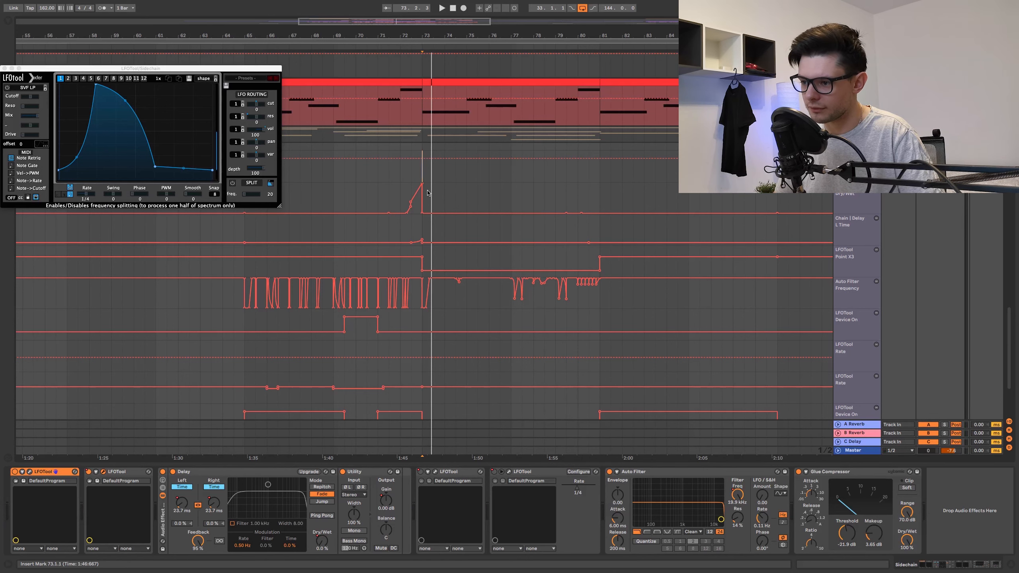
# Inspect the MIDI clips on the Trigger track 51 routed to LFOTool and play from bar 73.
pyautogui.scroll(-5, 575, 82)
pyautogui.click(440, 393)
pyautogui.scroll(5, 440, 392)
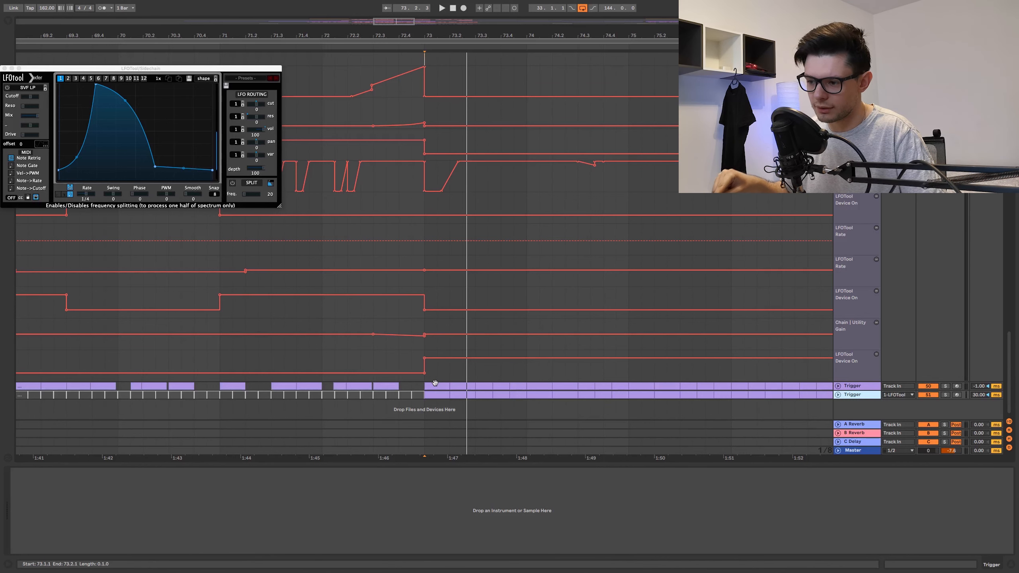
pyautogui.press('space')
pyautogui.scroll(-1, 438, 321)
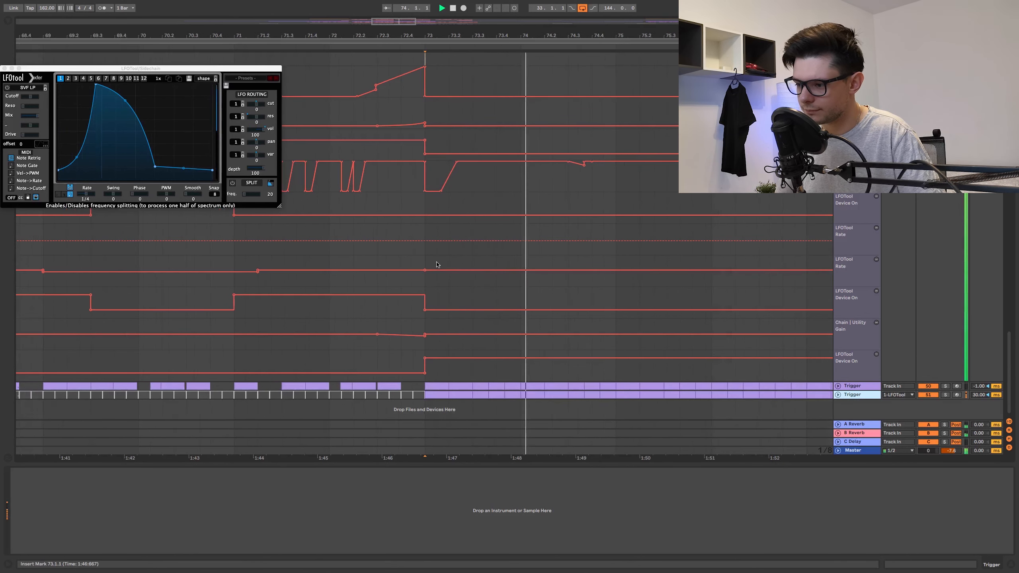
pyautogui.scroll(-1, 604, 292)
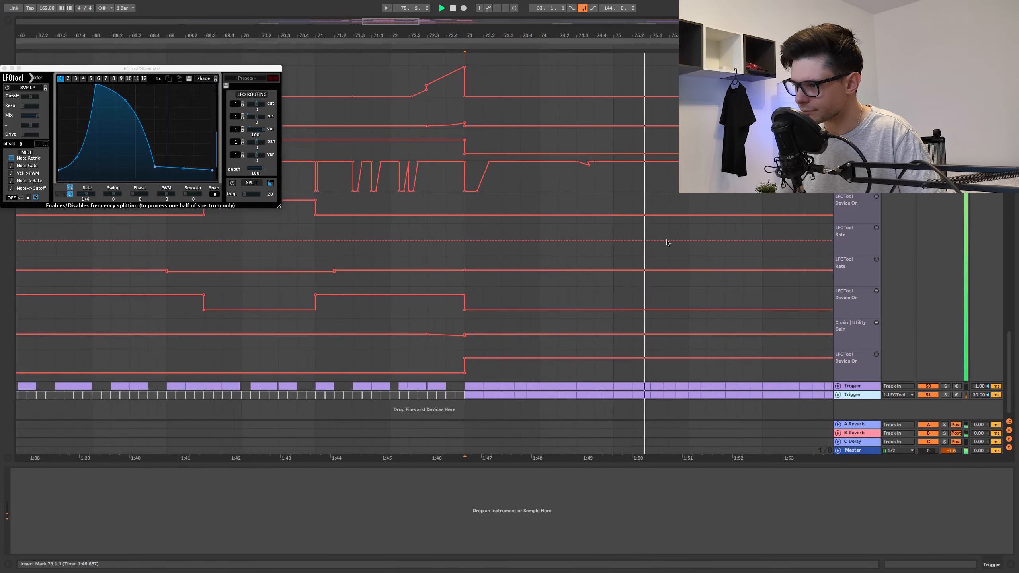
# Review the Sidechain track's devices and automation lanes during playback, stop playback, and close the LFOTool window.
pyautogui.scroll(6, 642, 289)
pyautogui.click(945, 297)
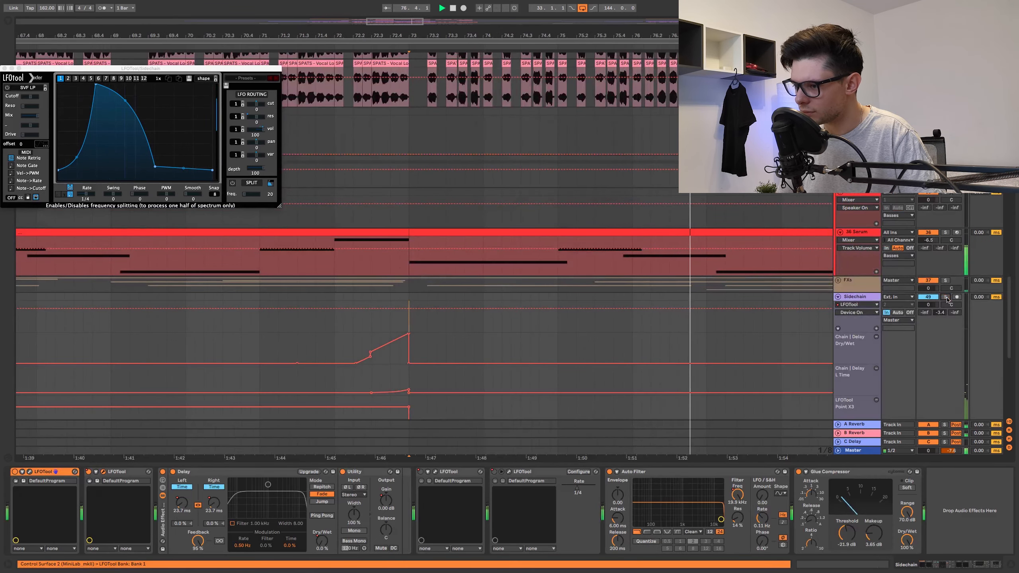
pyautogui.moveTo(692, 328); pyautogui.dragTo(680, 216)
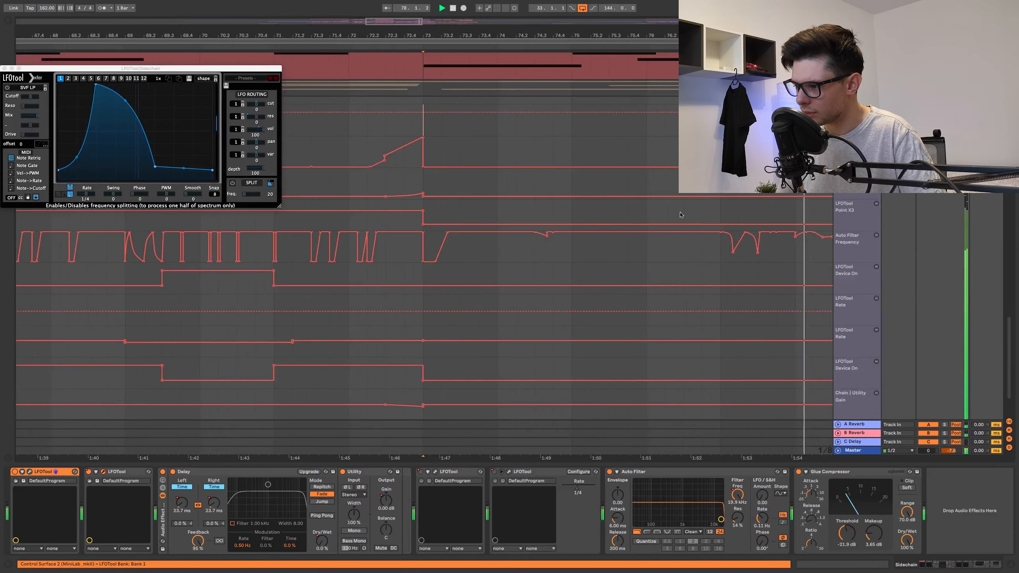
pyautogui.scroll(-2, 684, 329)
pyautogui.moveTo(684, 330); pyautogui.dragTo(803, 259)
pyautogui.press('space')
pyautogui.click(4, 69)
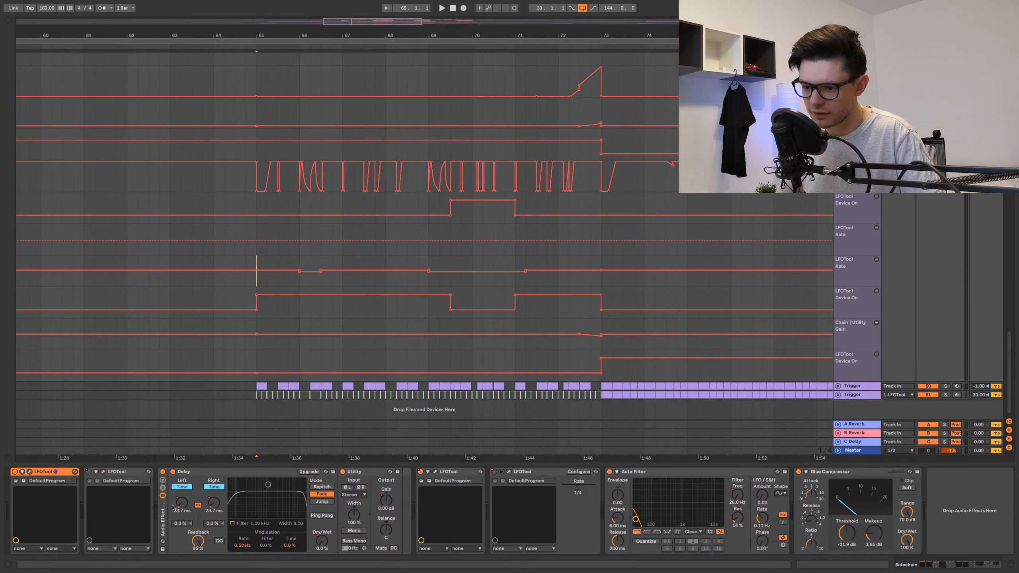
# Inspect the Delay Dry/Wet and L Time automation rise before bar 73 while playing the section from bar 72.
pyautogui.click(580, 201)
pyautogui.scroll(2, 580, 201)
pyautogui.scroll(5, 579, 224)
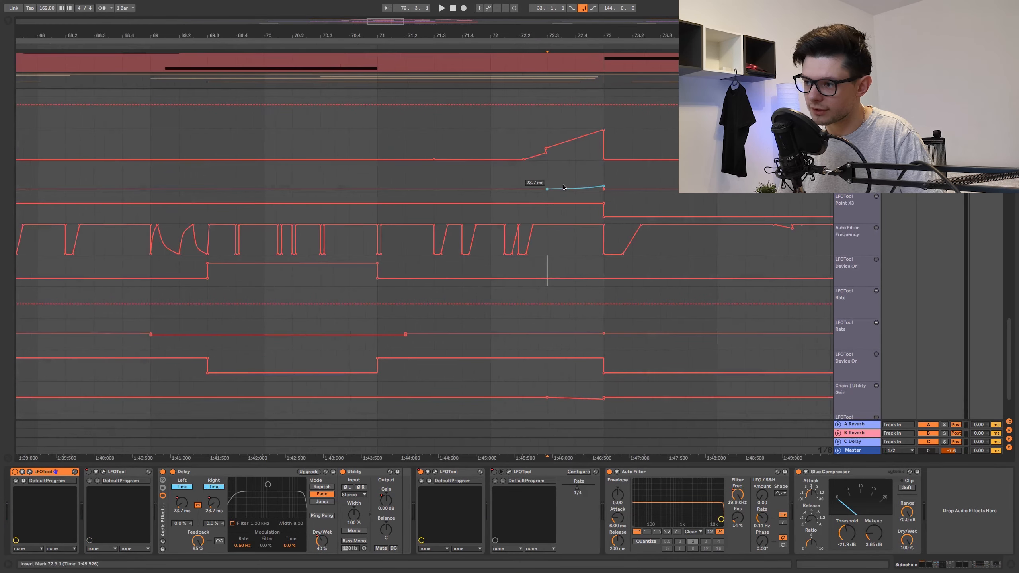
pyautogui.hscroll(1, 536, 176)
pyautogui.scroll(2, 535, 176)
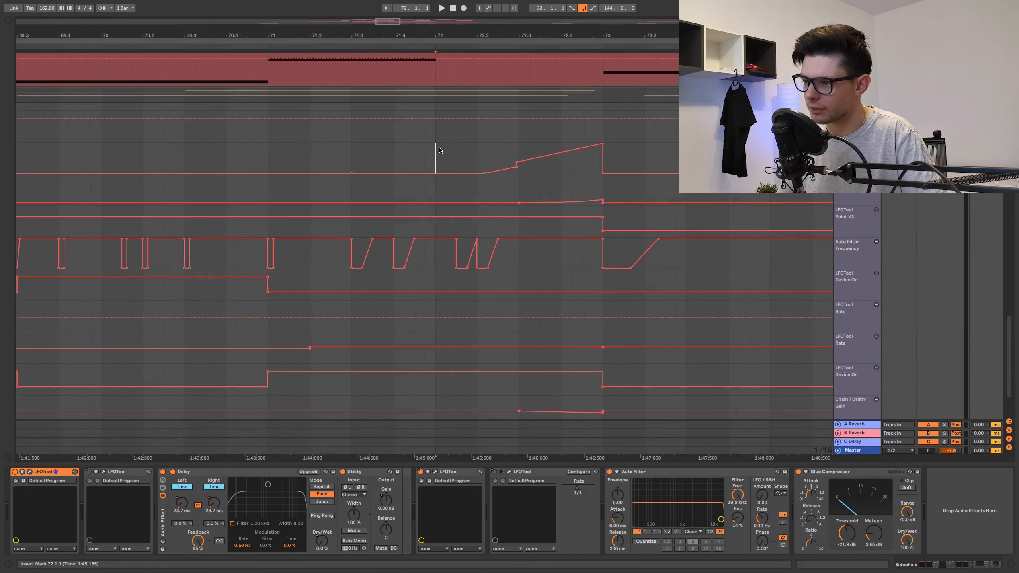
pyautogui.press('space')
pyautogui.click(518, 140)
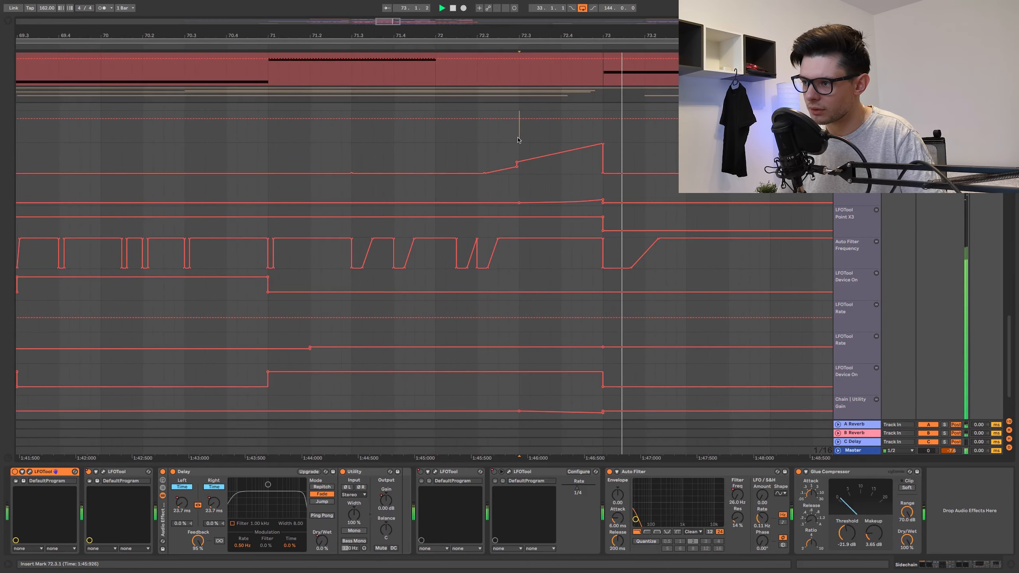
pyautogui.click(488, 144)
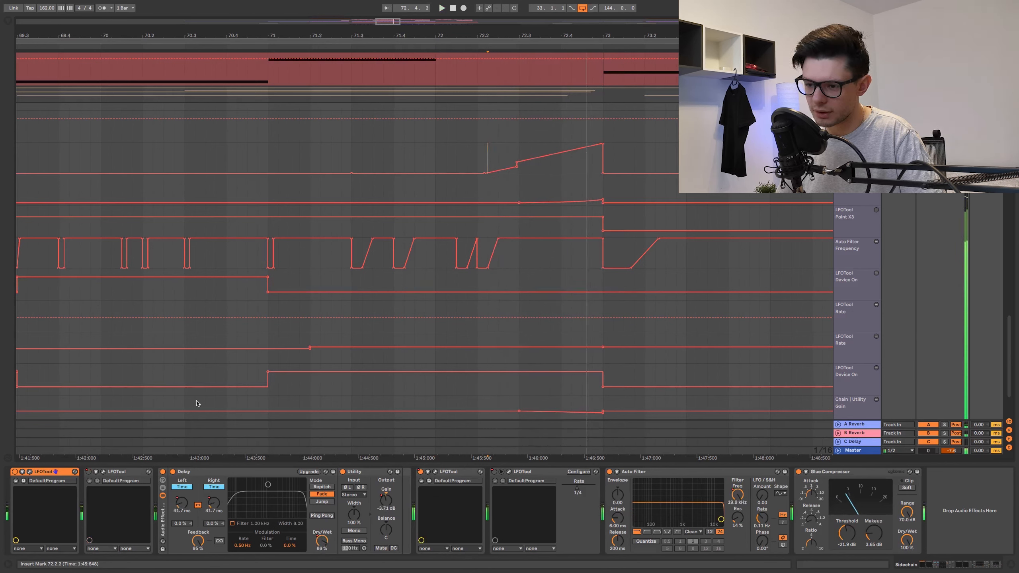
pyautogui.press('space')
# Compare the bars leading into bar 73 with the Delay rack bypassed and switched back on, playing from 71.3 and from bar 72.
pyautogui.click(358, 144)
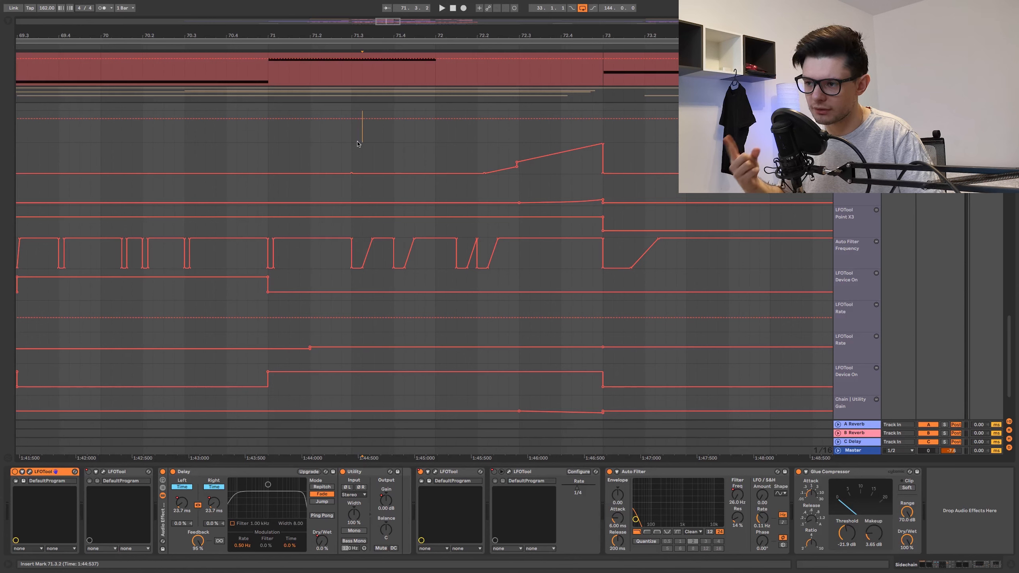
pyautogui.press('space')
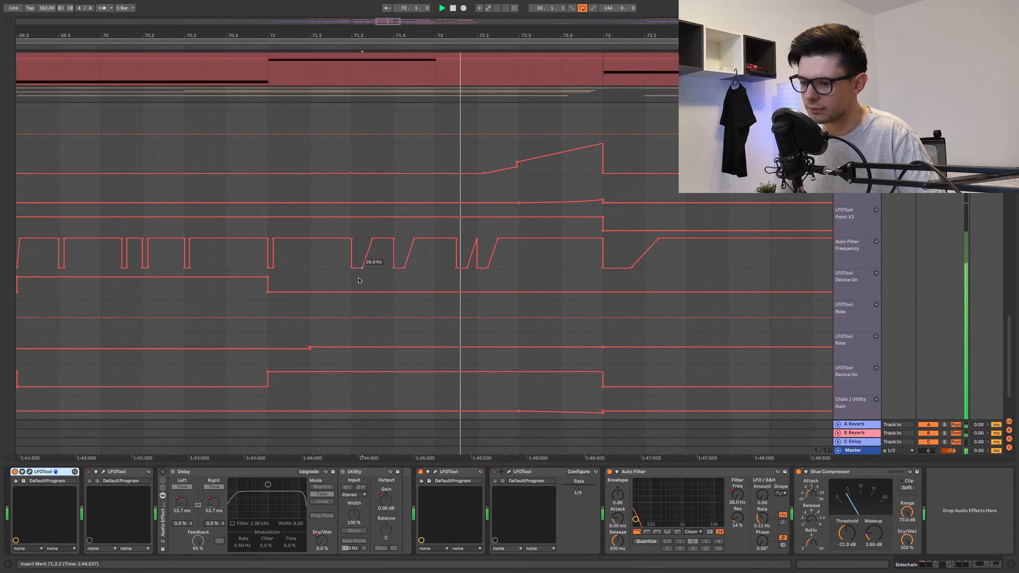
pyautogui.press('space')
pyautogui.click(436, 155)
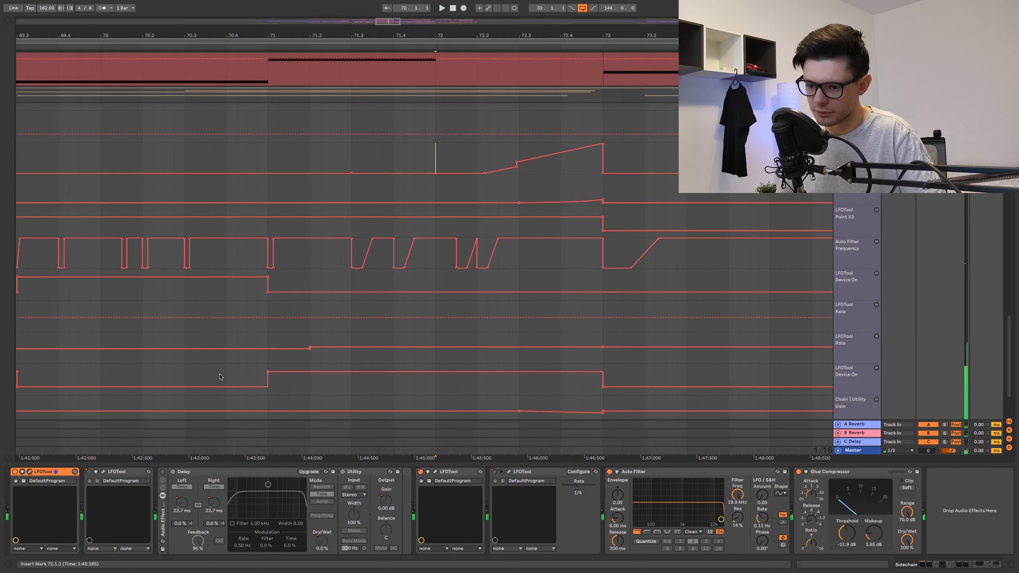
pyautogui.click(163, 473)
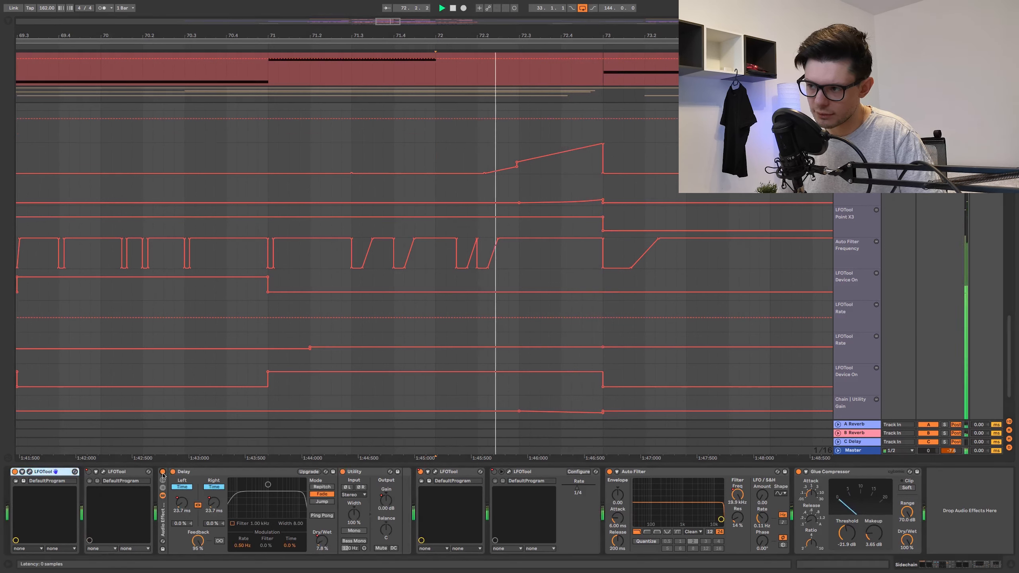
pyautogui.press('space')
# Compare the Delay's Repitch and Fade modes while playing the automated rise before bar 73.
pyautogui.click(520, 143)
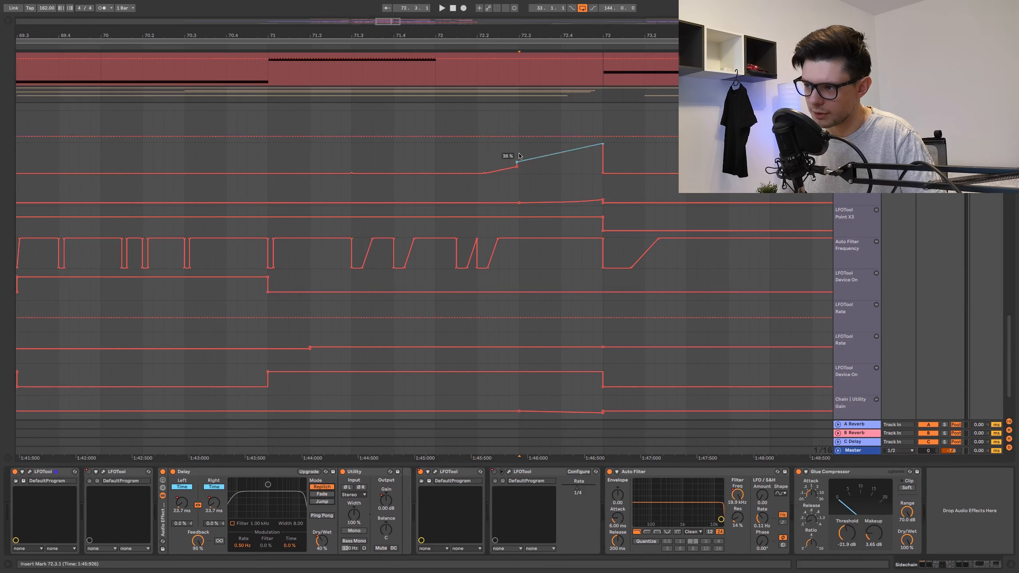
pyautogui.press('space')
pyautogui.click(474, 156)
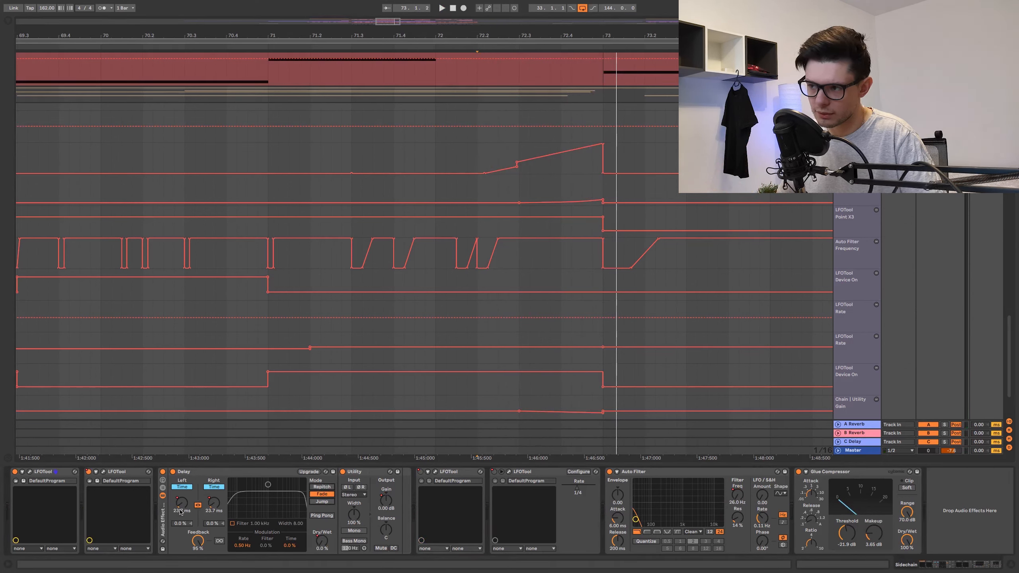
# Try a Delay time of 27.1 ms over the rise before bar 73, and re-enable the overridden automation.
pyautogui.press('space')
pyautogui.moveTo(181, 513); pyautogui.dragTo(181, 529)
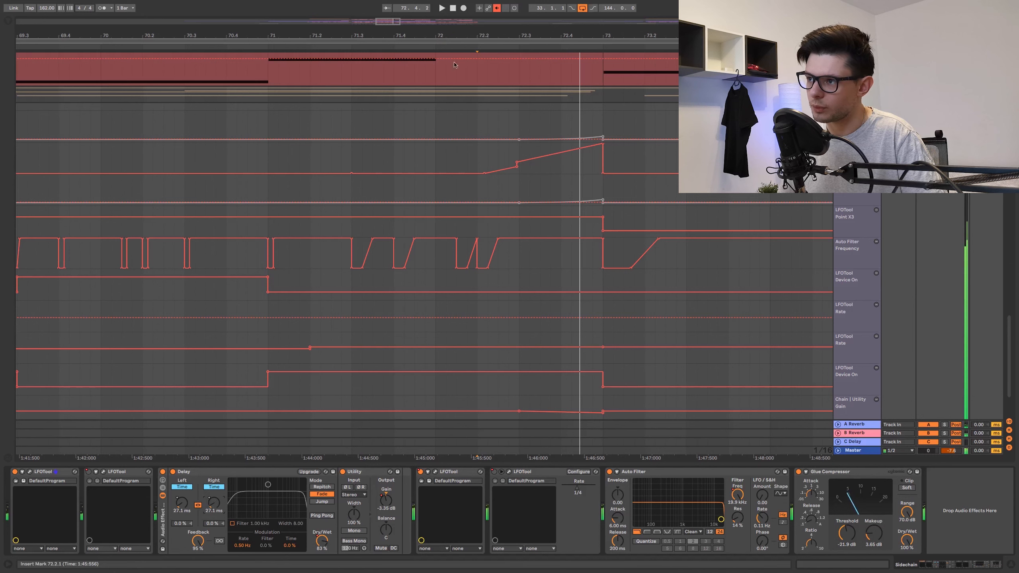
pyautogui.click(498, 10)
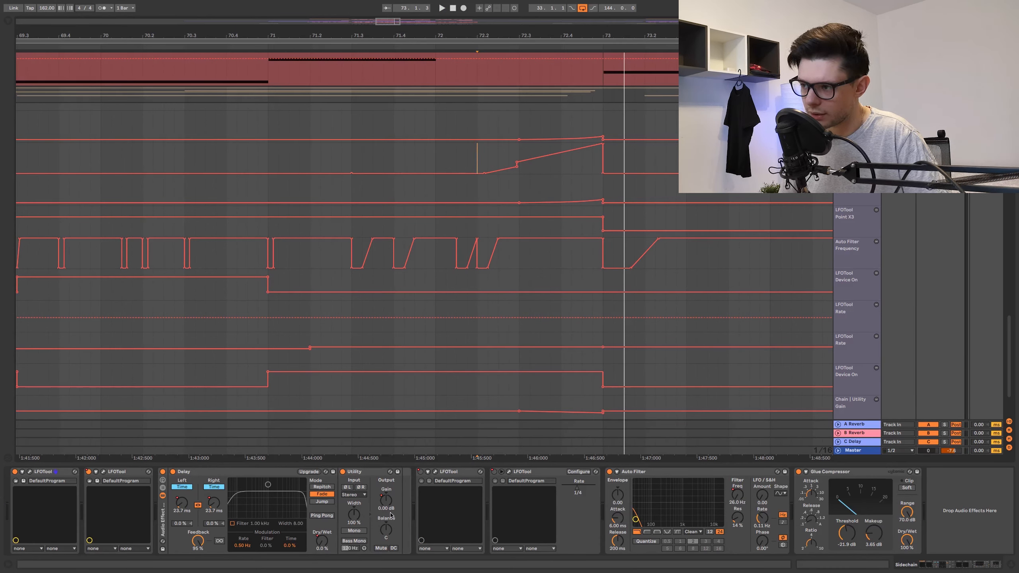
pyautogui.press('space')
pyautogui.press('space')
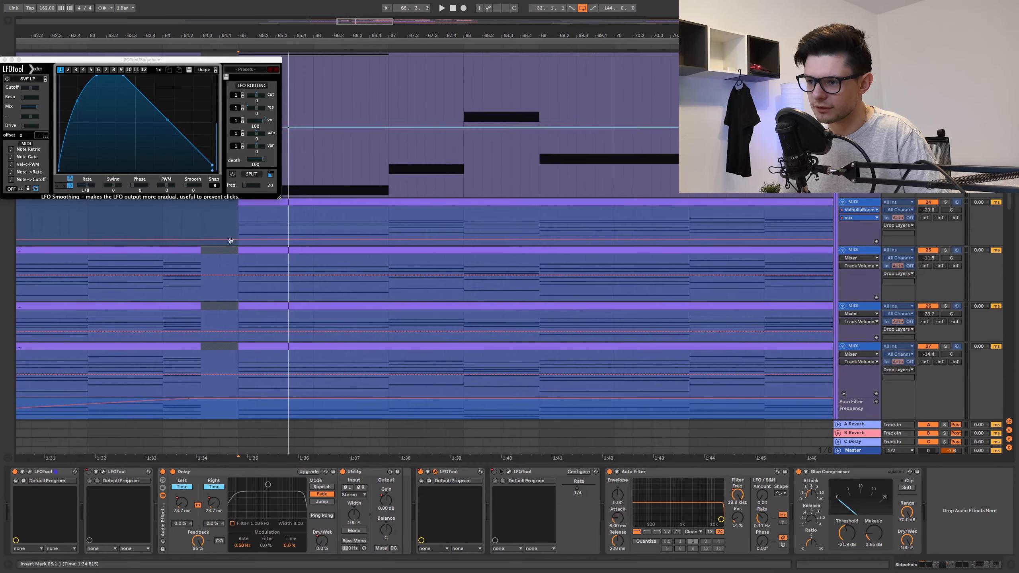
# Play the drop from bar 65 while reviewing the vocal chop clips and the Vocal Chops group's devices and automation.
pyautogui.click(405, 136)
pyautogui.moveTo(440, 181); pyautogui.dragTo(460, 86)
pyautogui.press('space')
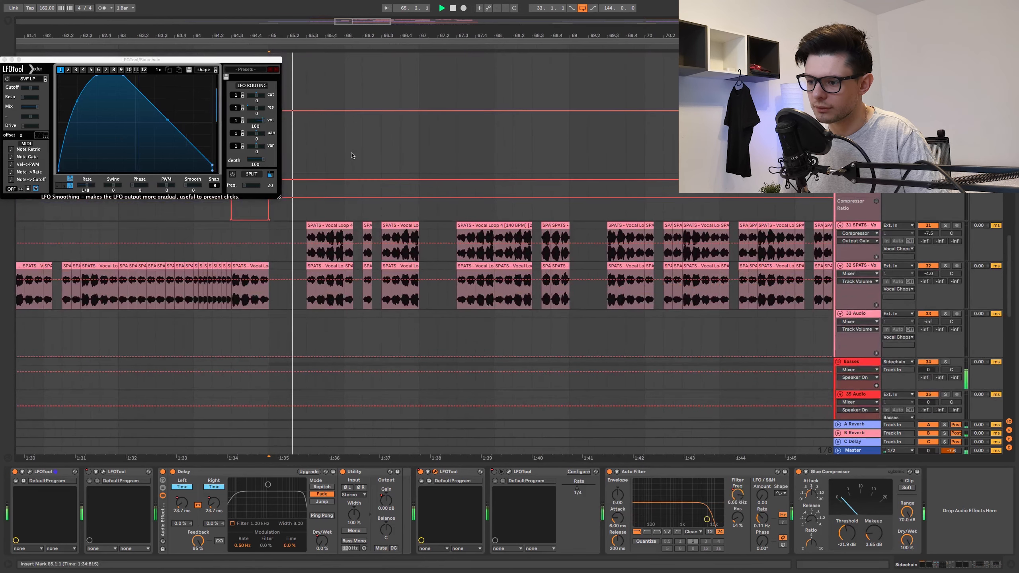
pyautogui.moveTo(401, 196); pyautogui.dragTo(437, 309)
pyautogui.click(312, 251)
pyautogui.scroll(-2, 317, 241)
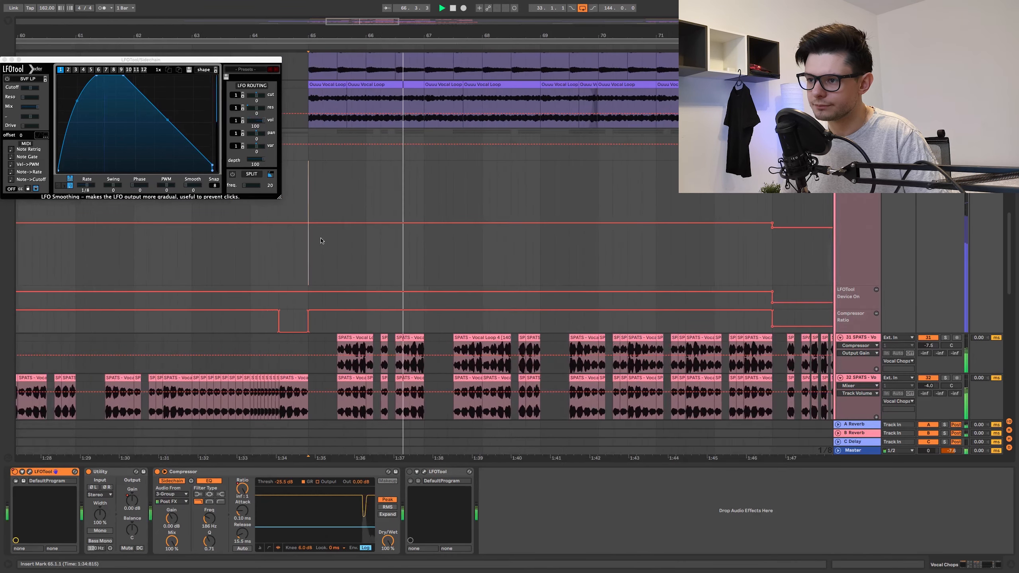
pyautogui.scroll(5, 490, 53)
pyautogui.scroll(-10, 478, 84)
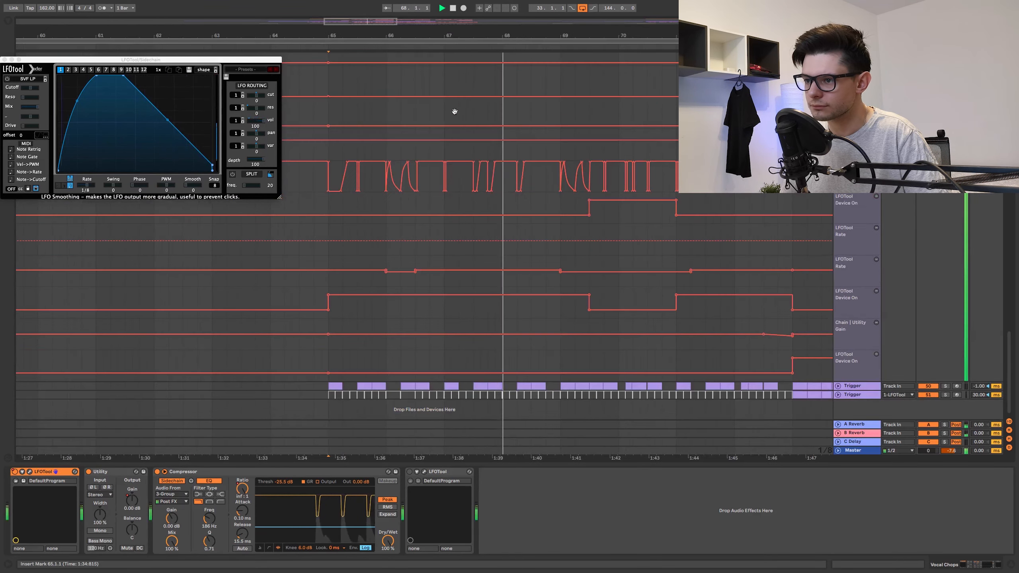
# Audition the Sidechain track from bar 65 with the third LFOTool and the Auto Filter bypassed.
pyautogui.click(313, 111)
pyautogui.press('space')
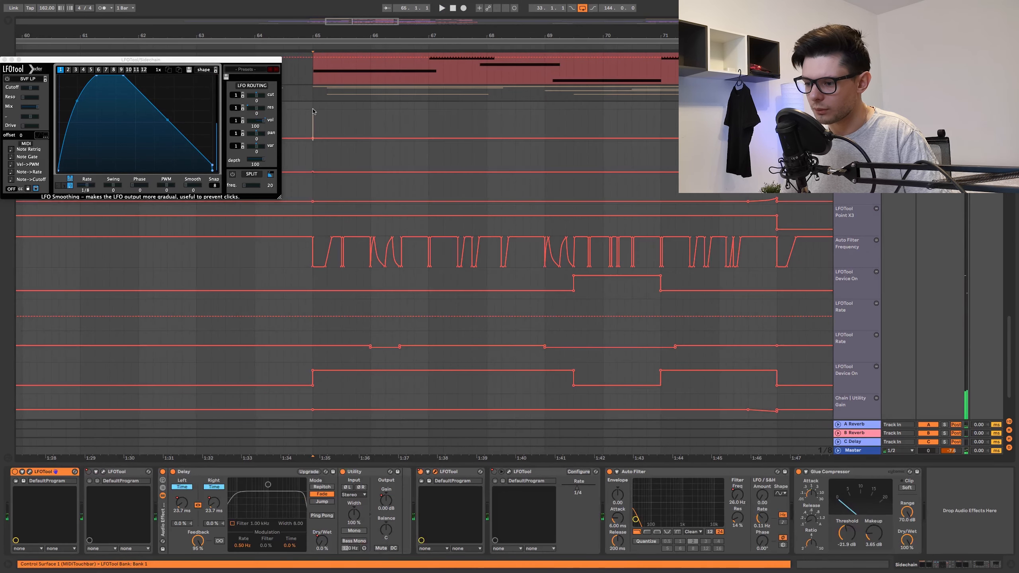
pyautogui.click(420, 473)
pyautogui.press('space')
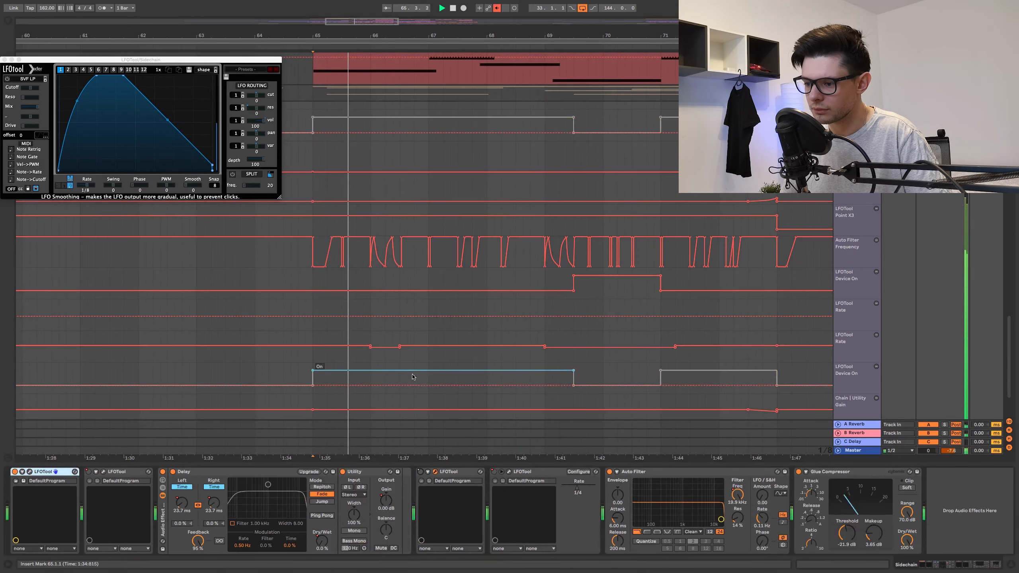
pyautogui.click(610, 472)
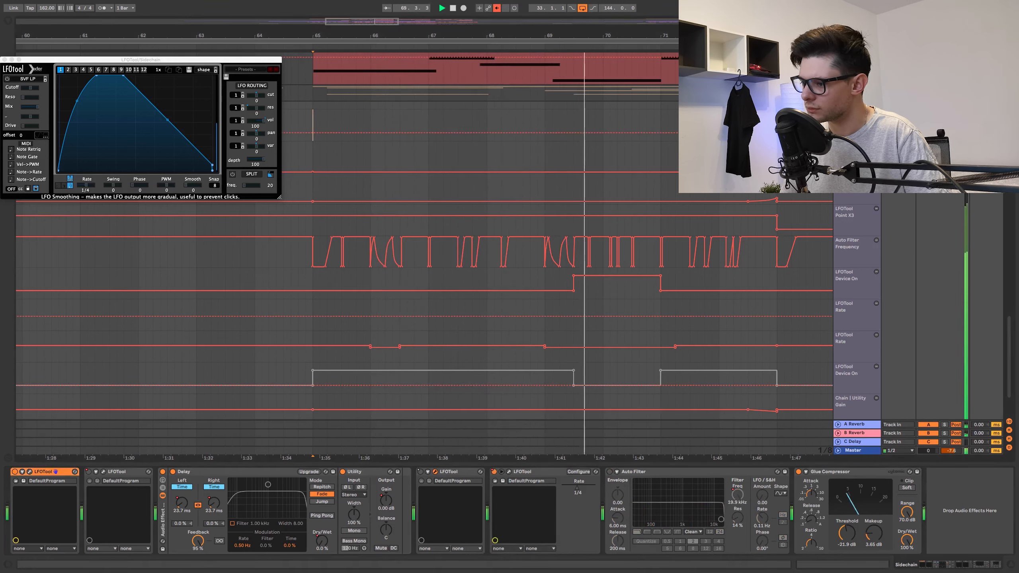
# Compare playback from bar 65 with the third LFOTool bypassed and with its automation re-enabled, keeping the Auto Filter off.
pyautogui.press('space')
pyautogui.press('space')
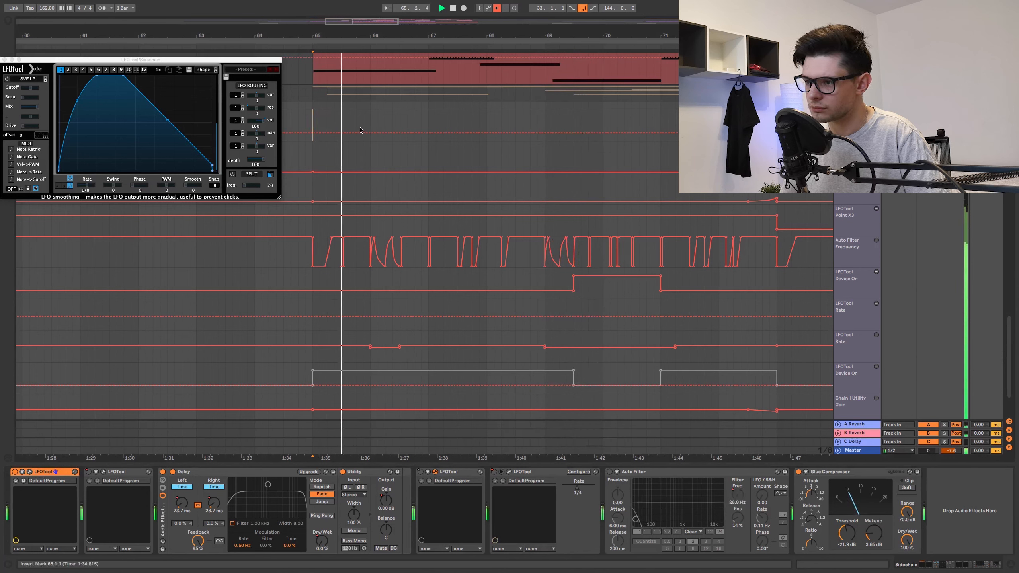
pyautogui.press('space')
pyautogui.press('space')
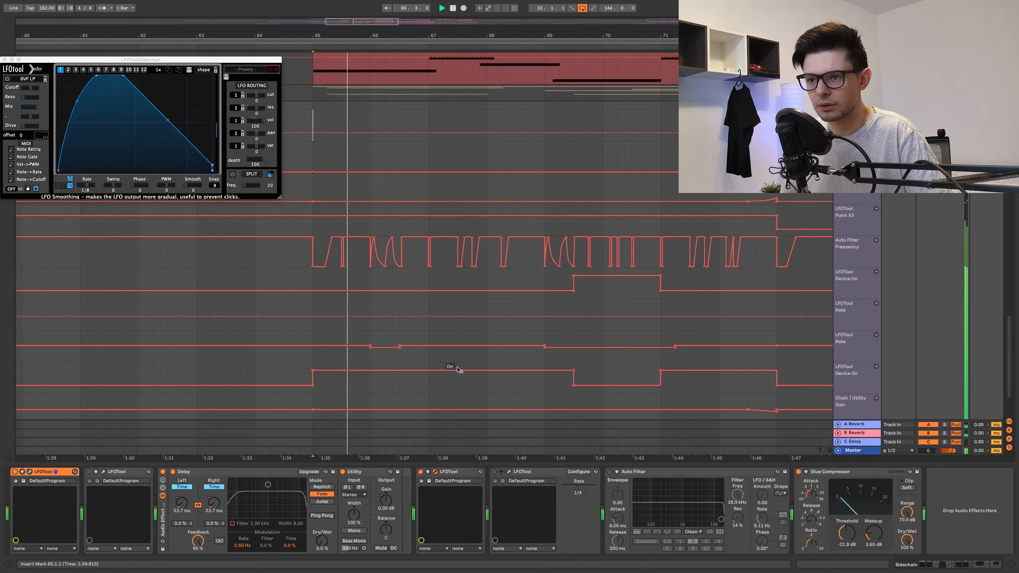
pyautogui.press('space')
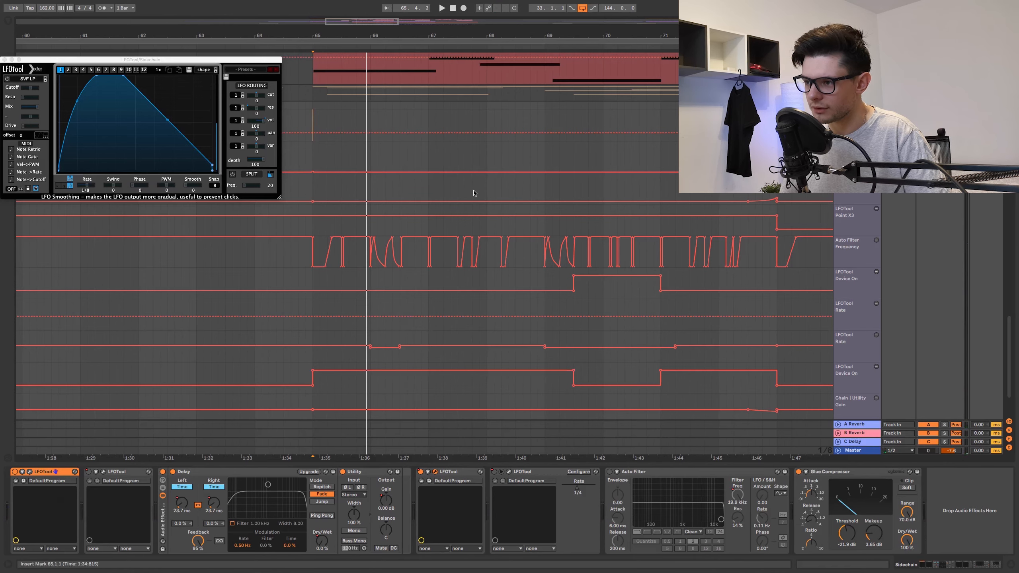
# Play the section from bar 69 where the LFOTool device-on automation switches, and mark the range up to bar 73.
pyautogui.scroll(-3, 451, 191)
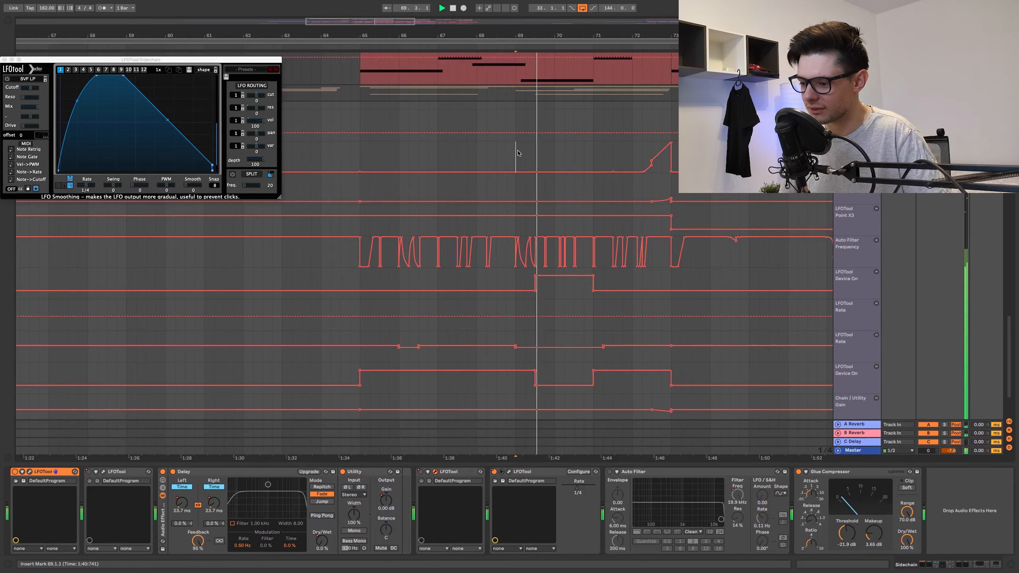
pyautogui.press('space')
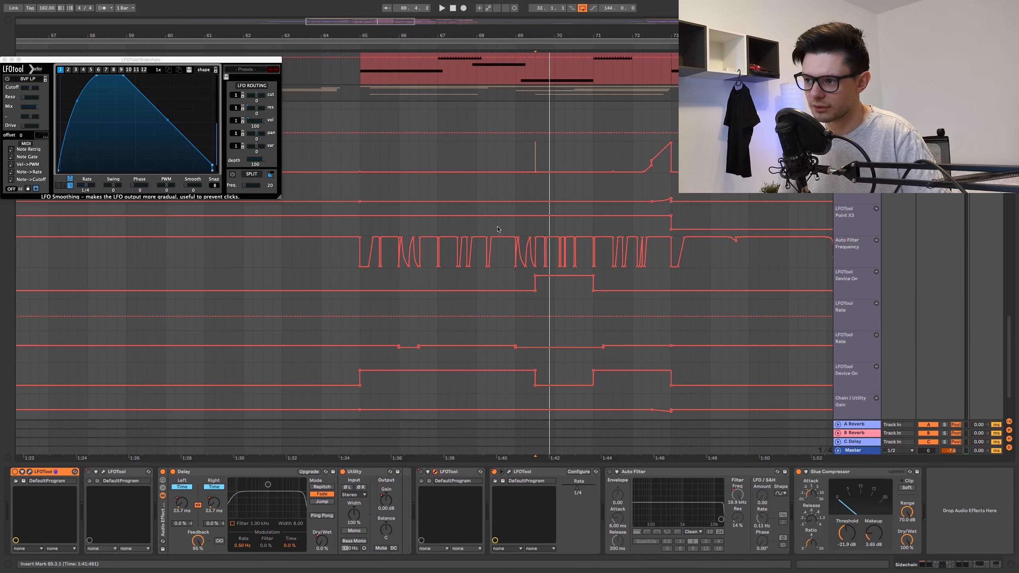
pyautogui.click(498, 230)
pyautogui.moveTo(356, 156); pyautogui.dragTo(678, 155)
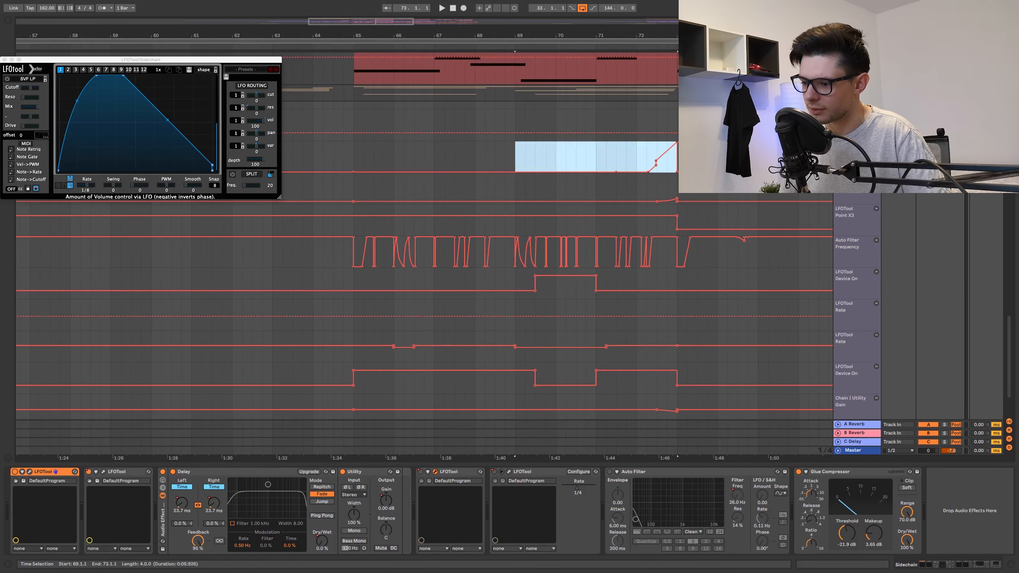
# Compare the curves of the two alternating LFOTools from bar 69, and close the plug-in windows.
pyautogui.click(535, 151)
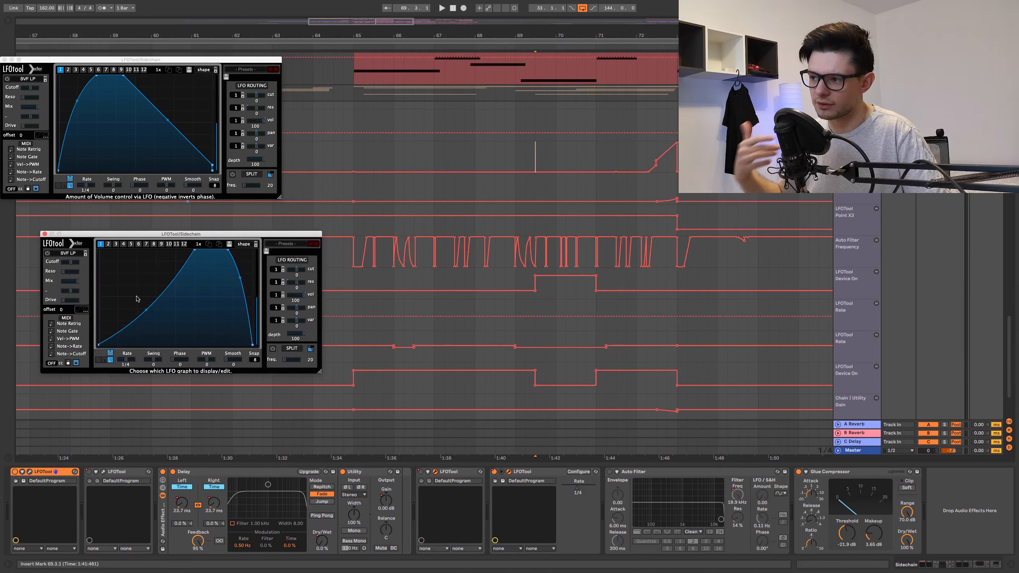
pyautogui.click(516, 156)
pyautogui.press('space')
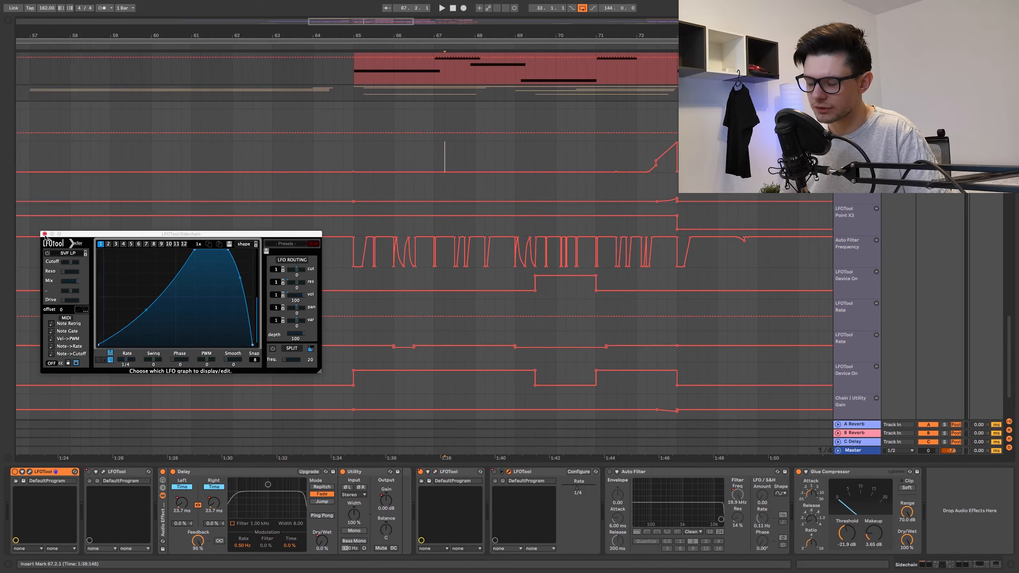
pyautogui.click(45, 235)
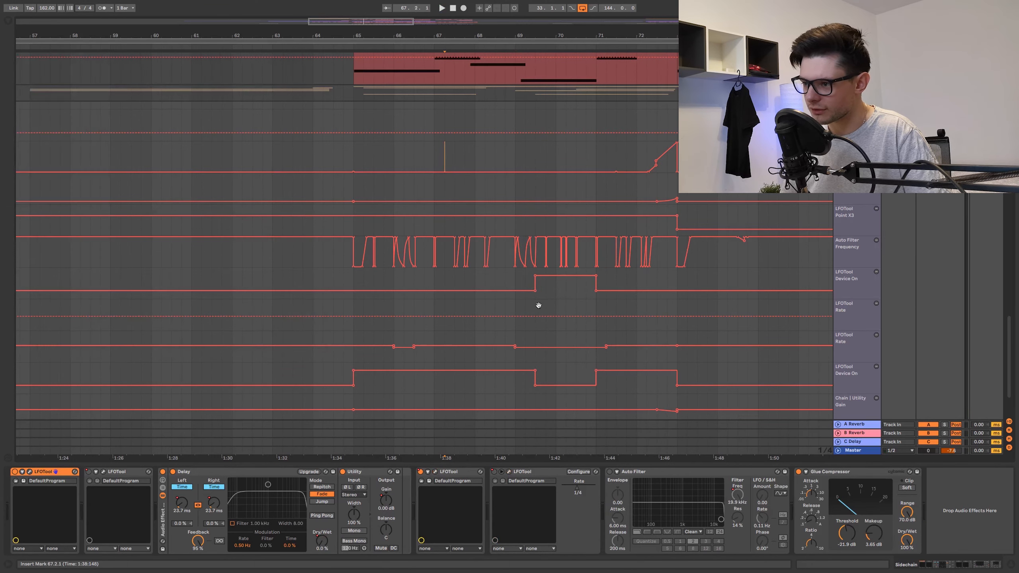
# Turn the Auto Filter back on, examine its Frequency automation across the drop, and play from 64.3.
pyautogui.moveTo(541, 306); pyautogui.dragTo(495, 246)
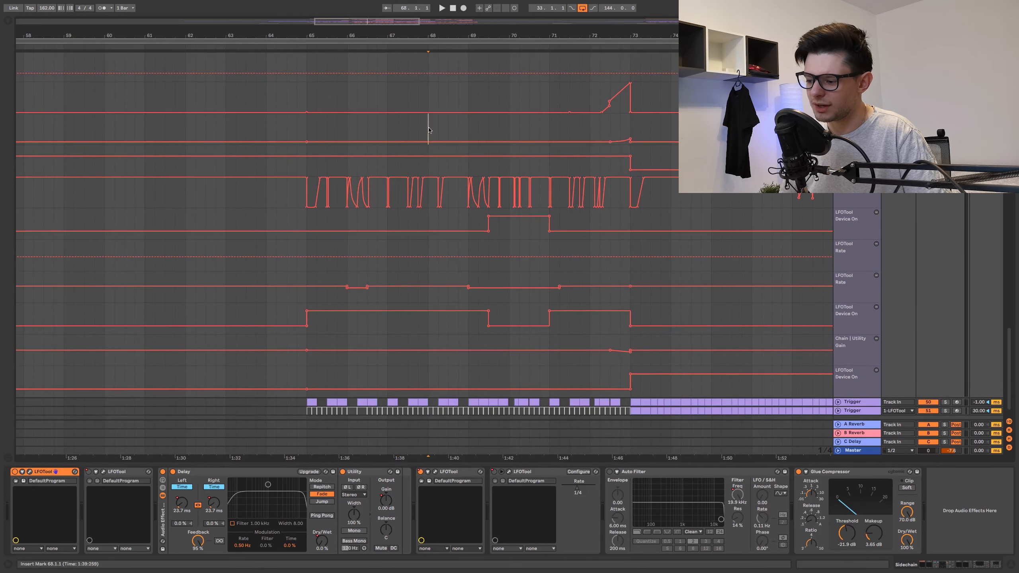
pyautogui.moveTo(298, 196); pyautogui.dragTo(763, 198)
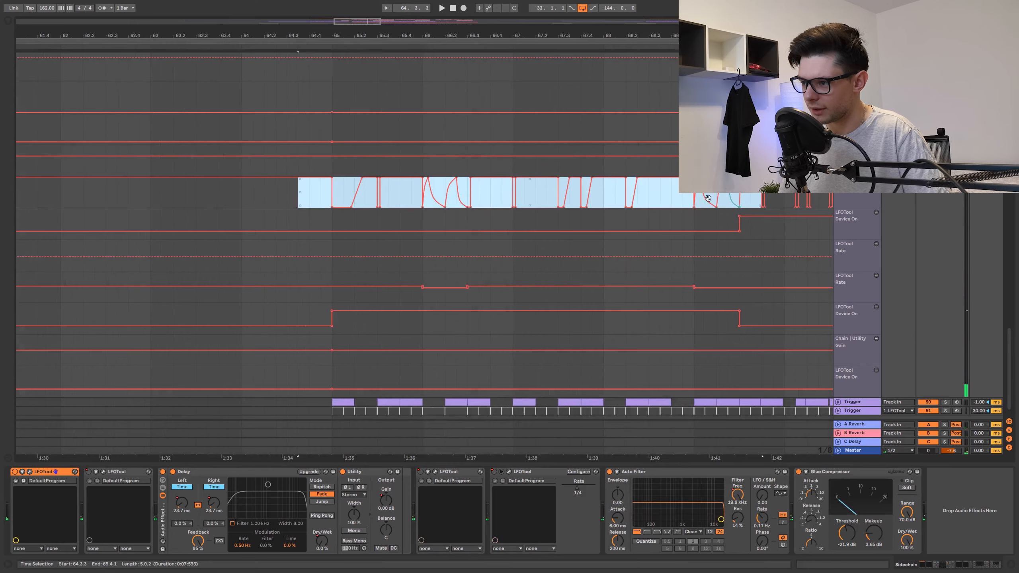
pyautogui.moveTo(624, 222); pyautogui.dragTo(462, 224)
pyautogui.scroll(-2, 462, 223)
pyautogui.click(230, 197)
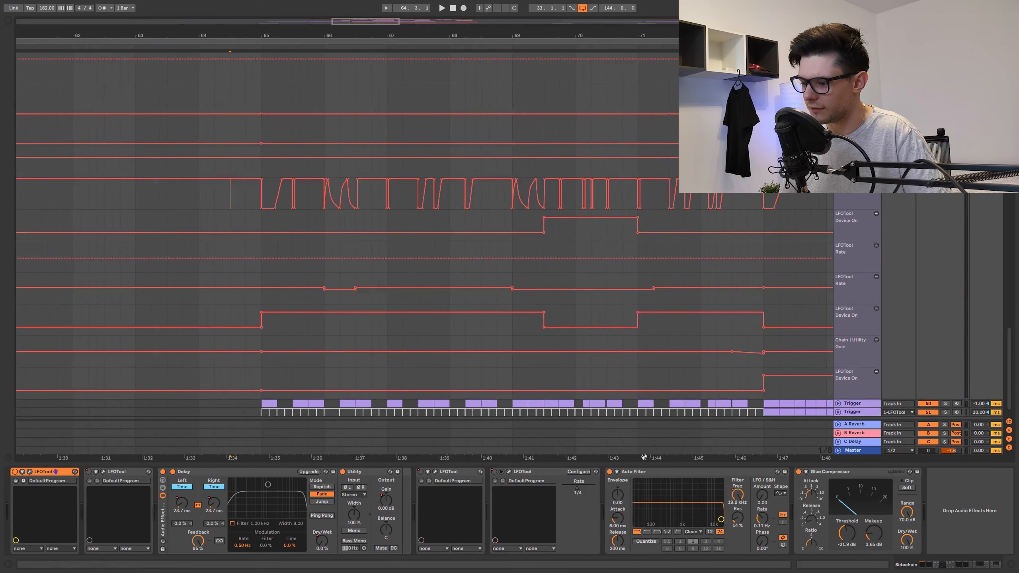
pyautogui.press('space')
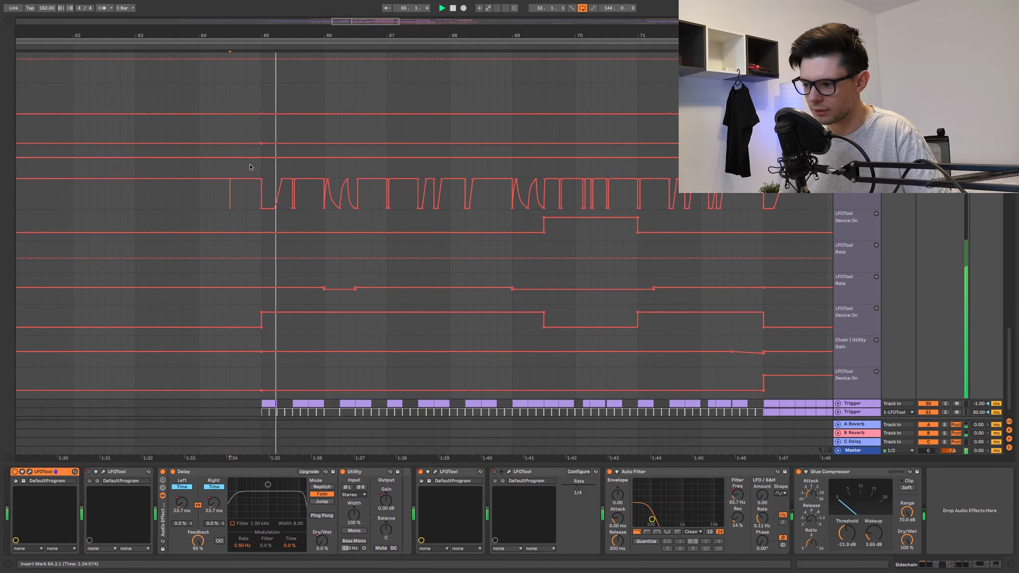
# Examine the curved Auto Filter Frequency dips at bar 66 by repeatedly playing from that bar.
pyautogui.scroll(3, 262, 140)
pyautogui.click(247, 132)
pyautogui.scroll(-1, 247, 132)
pyautogui.scroll(-1, 246, 133)
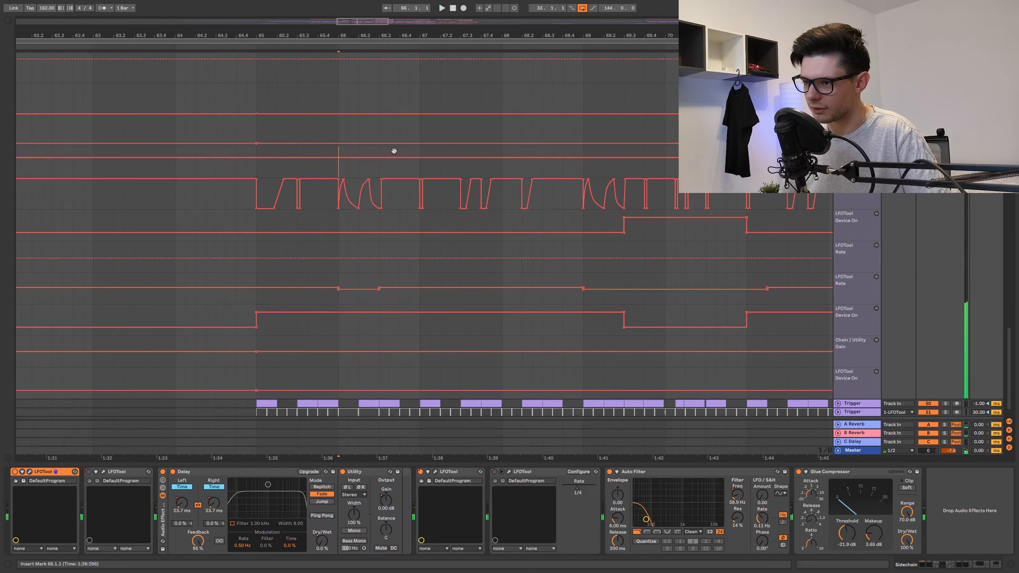
pyautogui.scroll(5, 334, 220)
pyautogui.press('space')
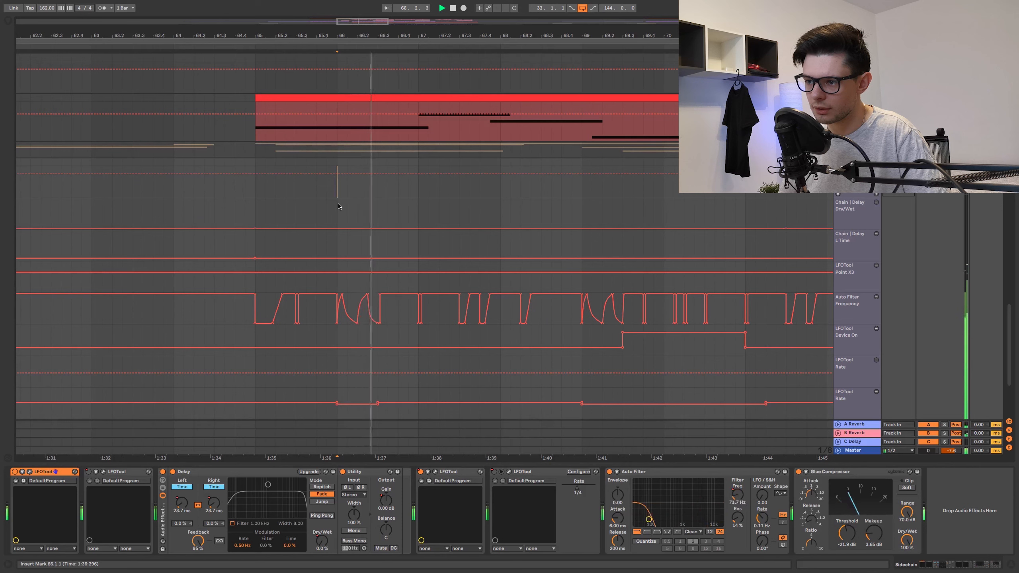
pyautogui.press('space')
pyautogui.press('space')
pyautogui.press('space')
pyautogui.press('space')
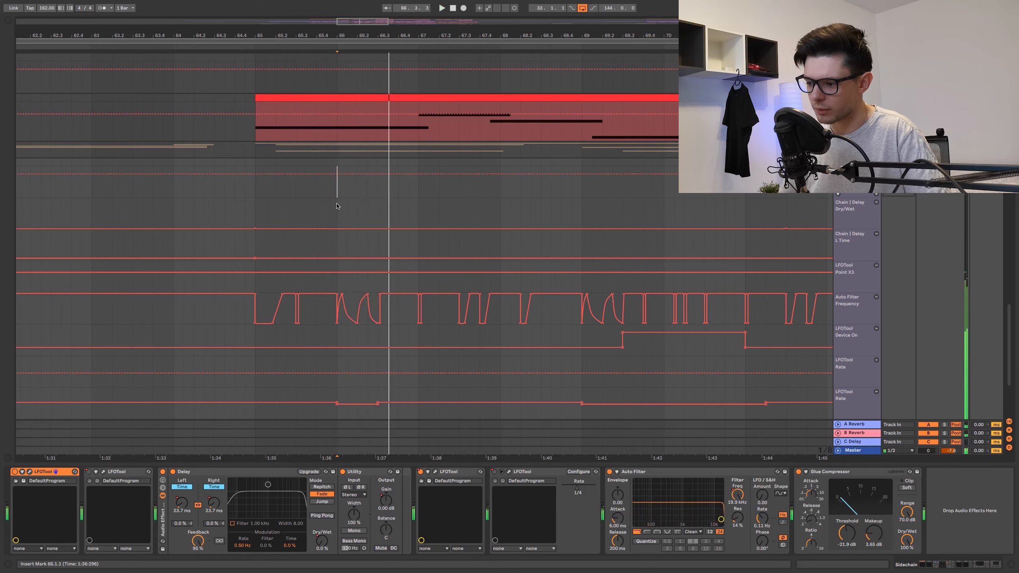
# Play the drop from bar 66 again and follow the Auto Filter Frequency dips up to bar 68.
pyautogui.press('space')
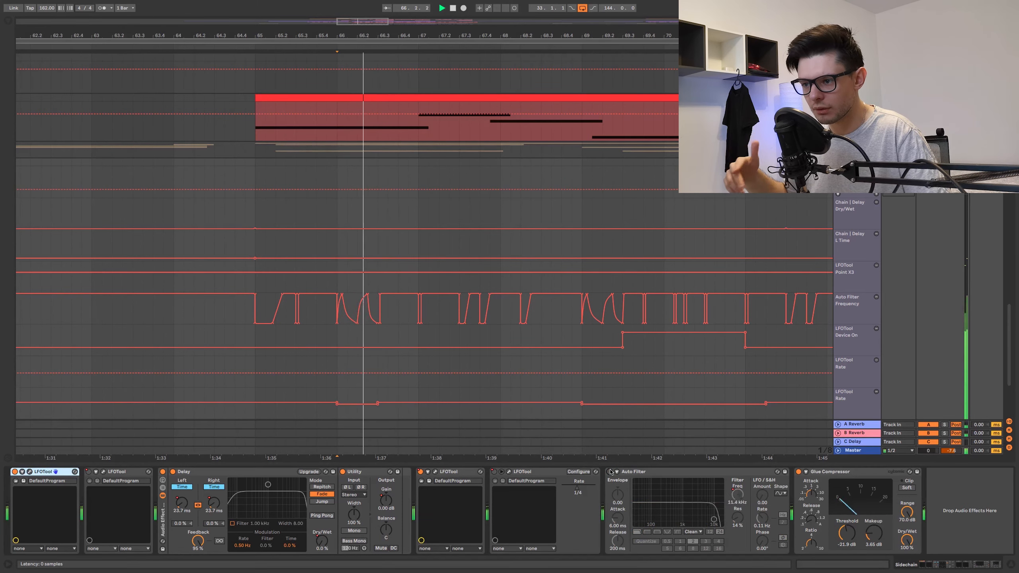
pyautogui.press('space')
pyautogui.press('space')
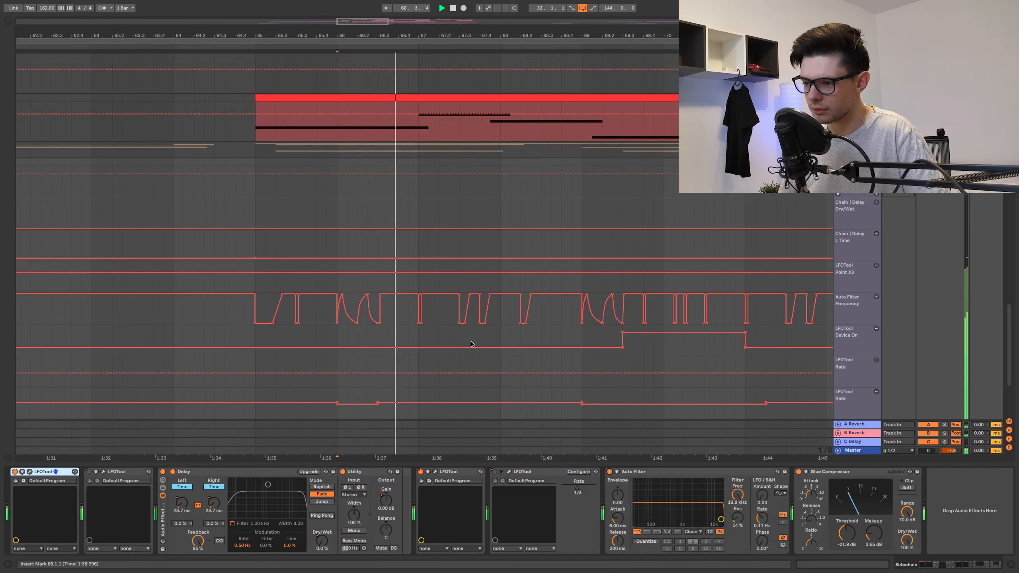
pyautogui.scroll(-2, 468, 332)
pyautogui.hscroll(1, 469, 333)
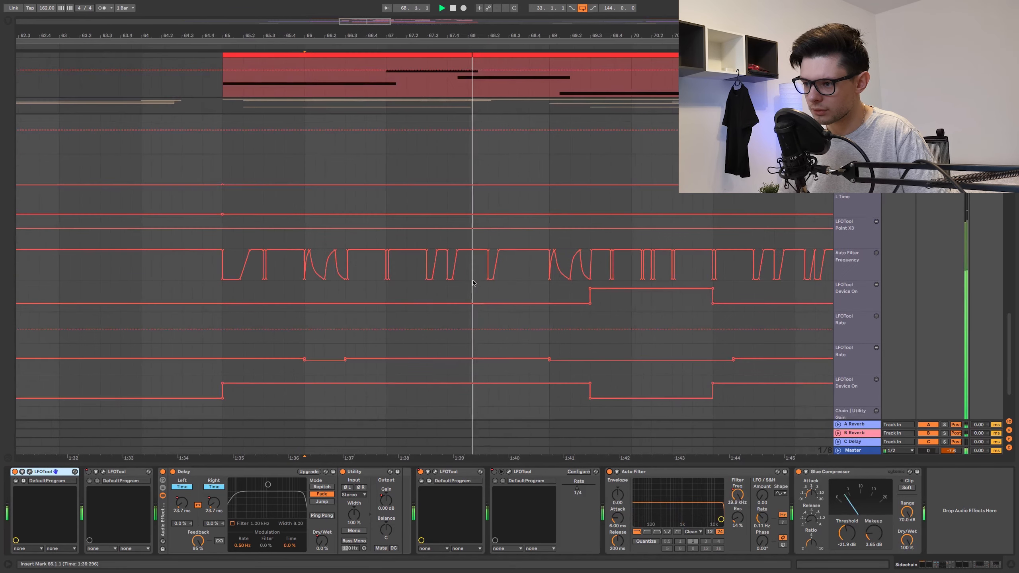
pyautogui.press('space')
# Compare the Frequency dips around 67.3 by playing them with the Auto Filter switched off, and turn it back on.
pyautogui.scroll(3, 421, 247)
pyautogui.click(422, 246)
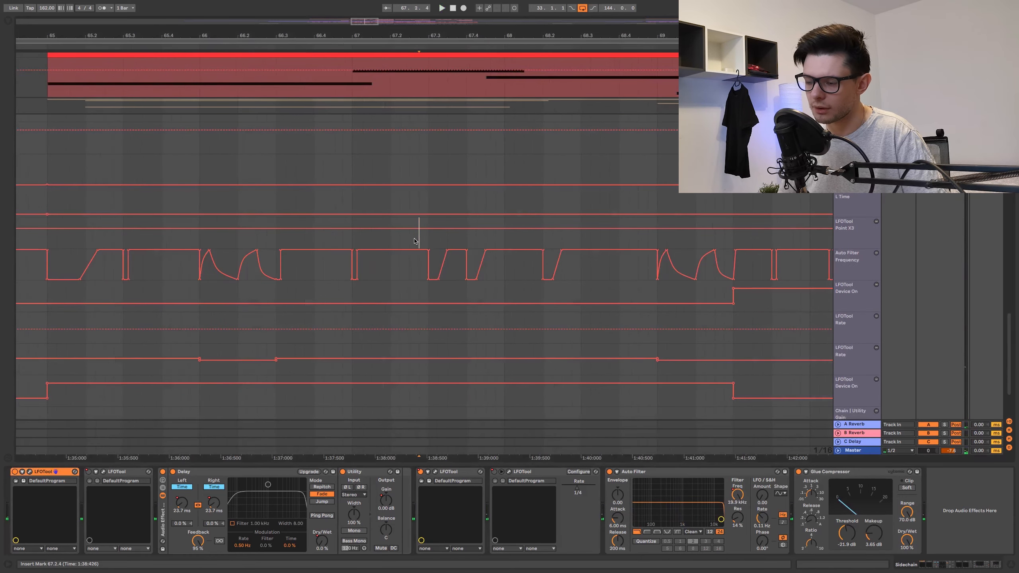
pyautogui.press('space')
pyautogui.press('space')
pyautogui.click(609, 471)
pyautogui.press('space')
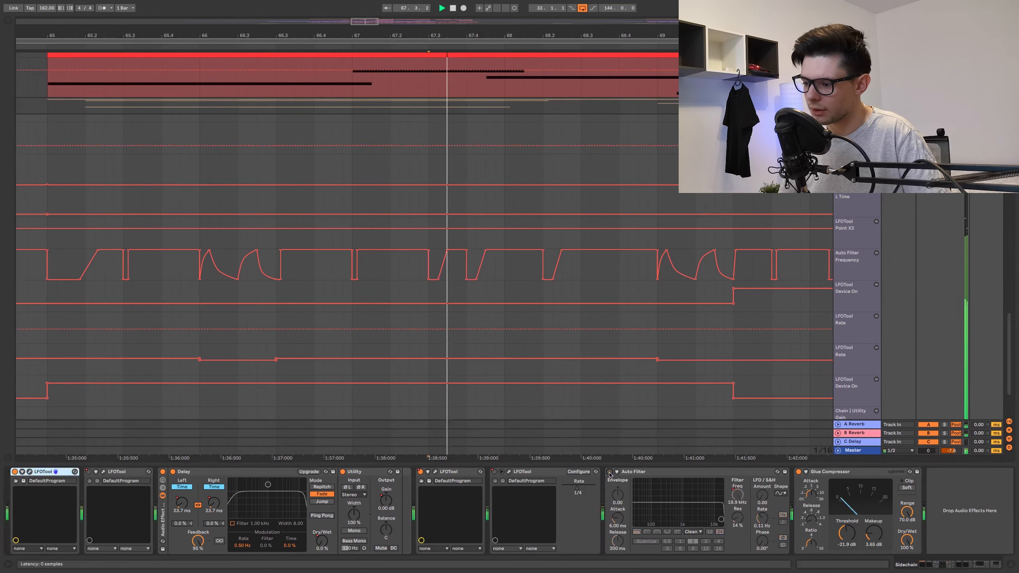
pyautogui.press('space')
pyautogui.click(609, 471)
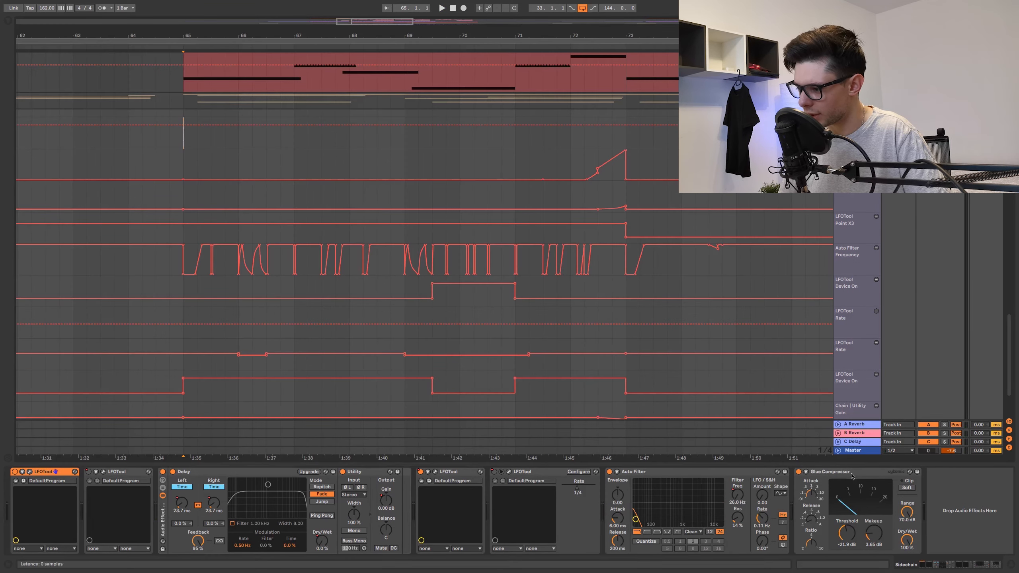
# Play the drop from bar 65 with the Sidechain track's Glue Compressor switched on and off to compare its effect.
pyautogui.click(851, 473)
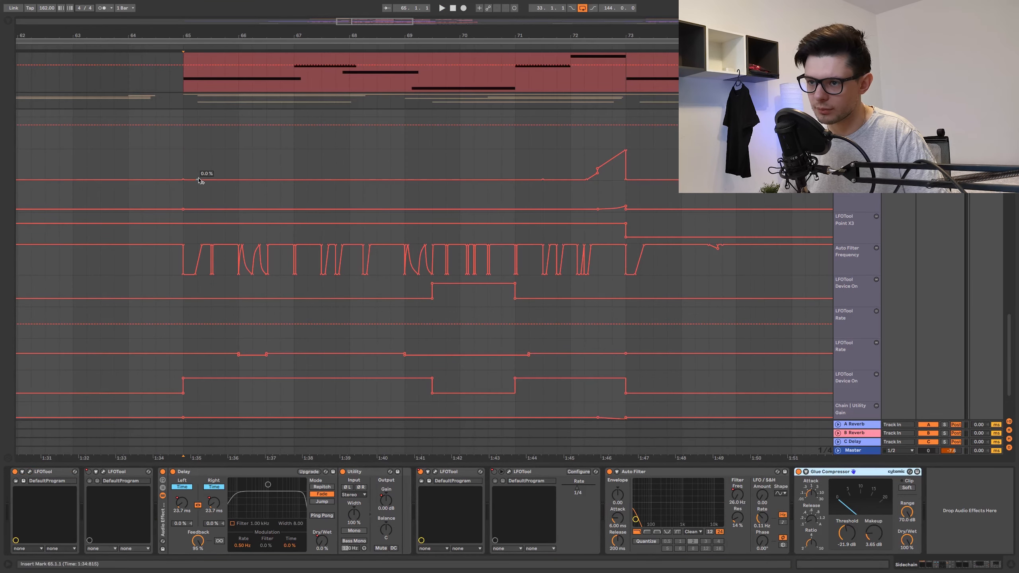
pyautogui.click(183, 154)
pyautogui.press('space')
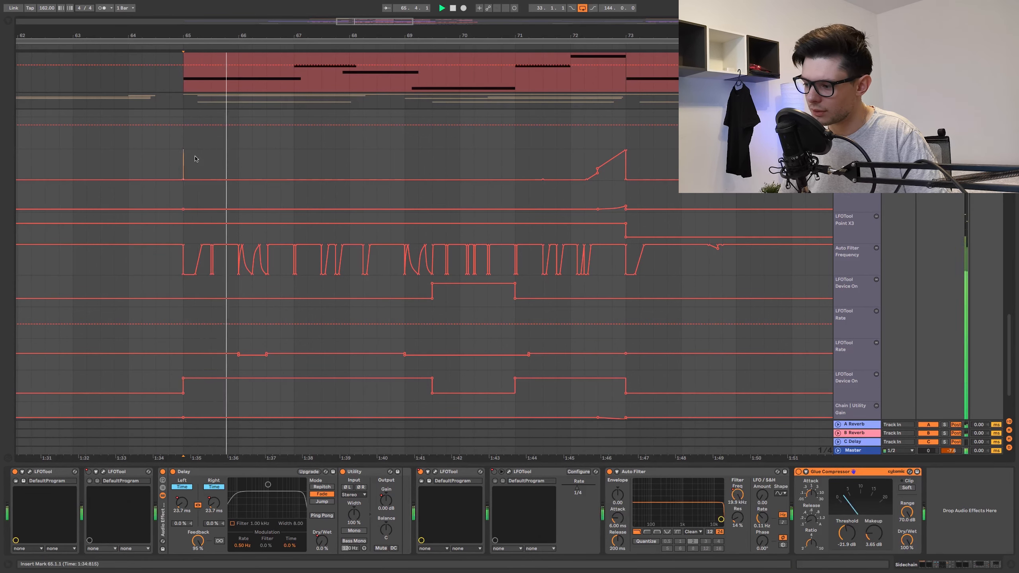
pyautogui.click(799, 472)
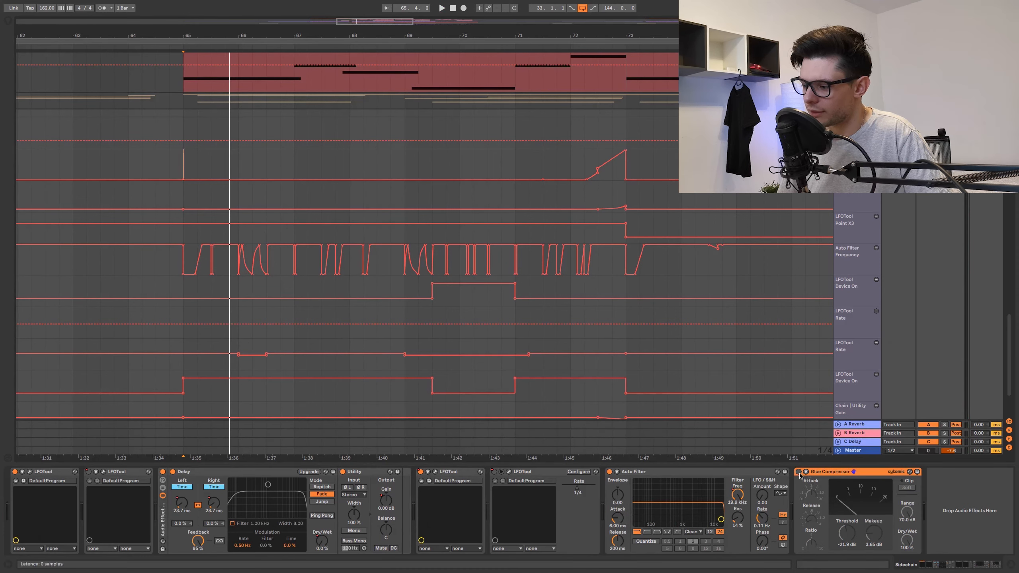
pyautogui.press('space')
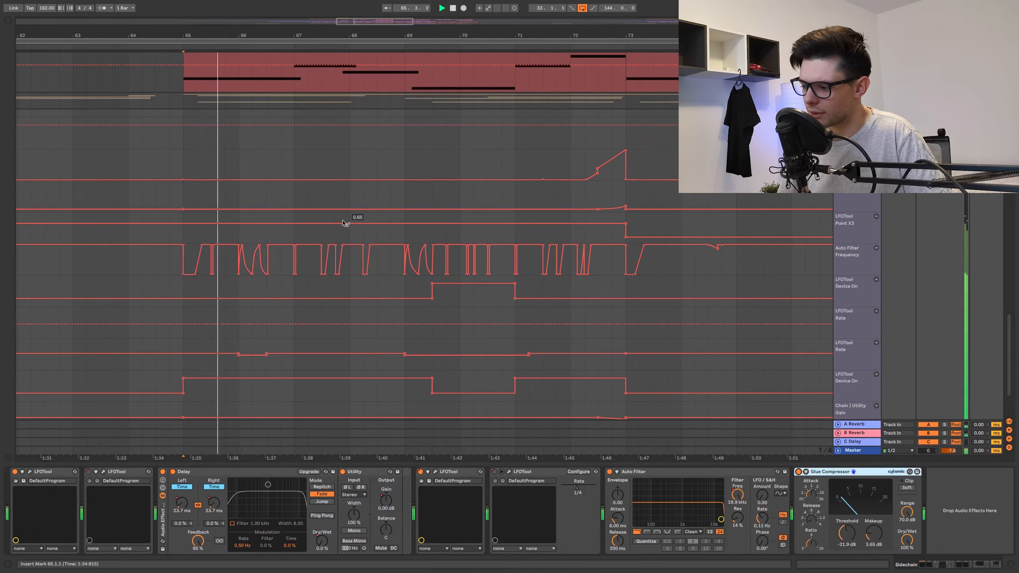
pyautogui.press('space')
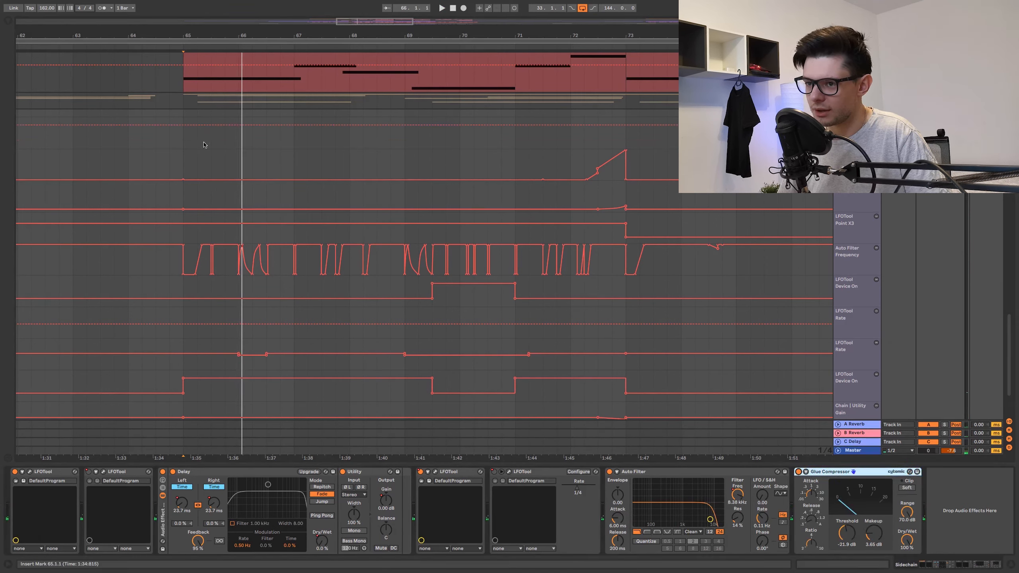
# Hide the automation lanes in the arrangement and shrink the Sidechain track's height.
pyautogui.scroll(2, 434, 198)
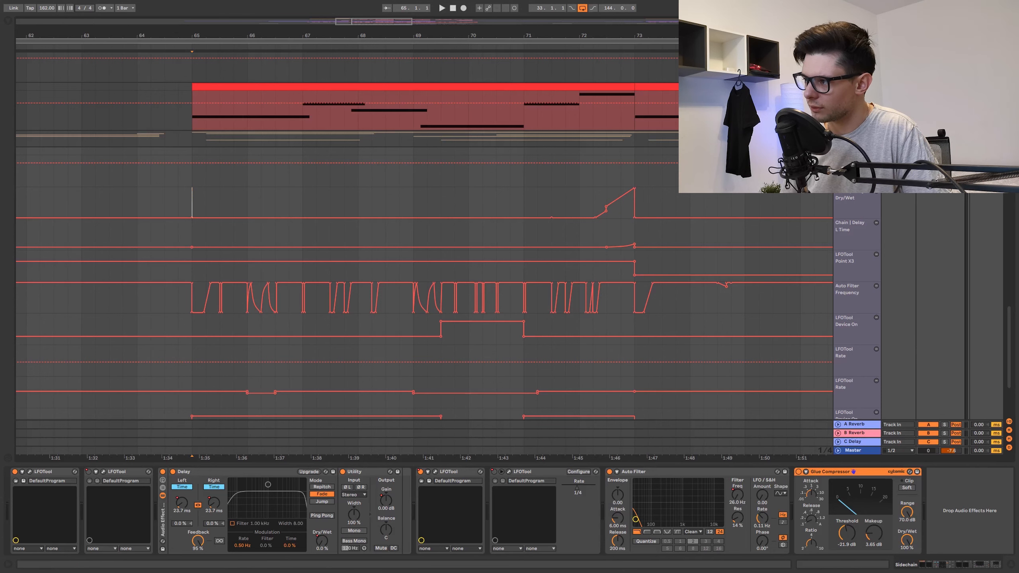
pyautogui.press('a')
pyautogui.scroll(1, 548, 233)
pyautogui.scroll(-4, 485, 240)
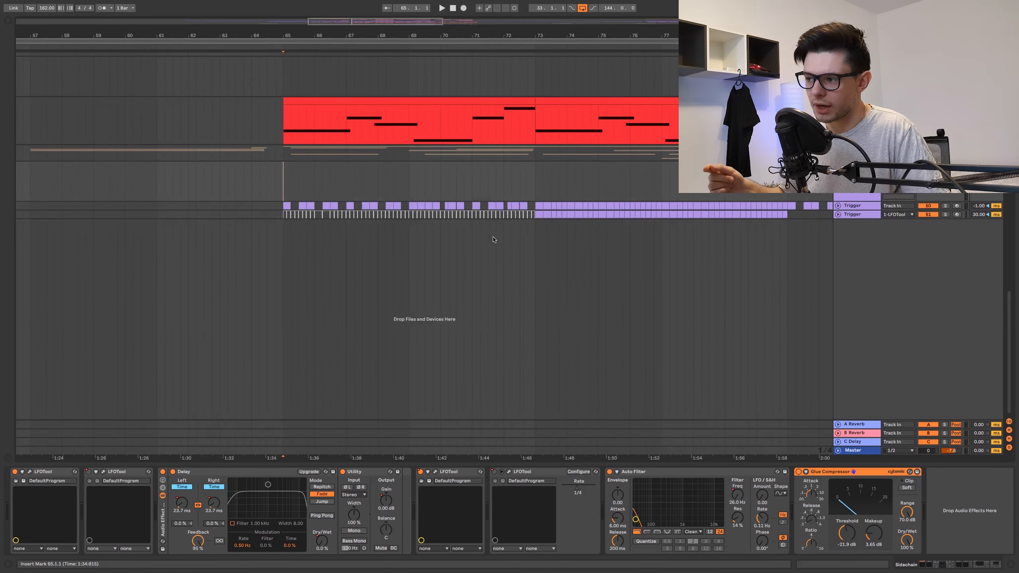
pyautogui.moveTo(866, 200); pyautogui.dragTo(866, 168)
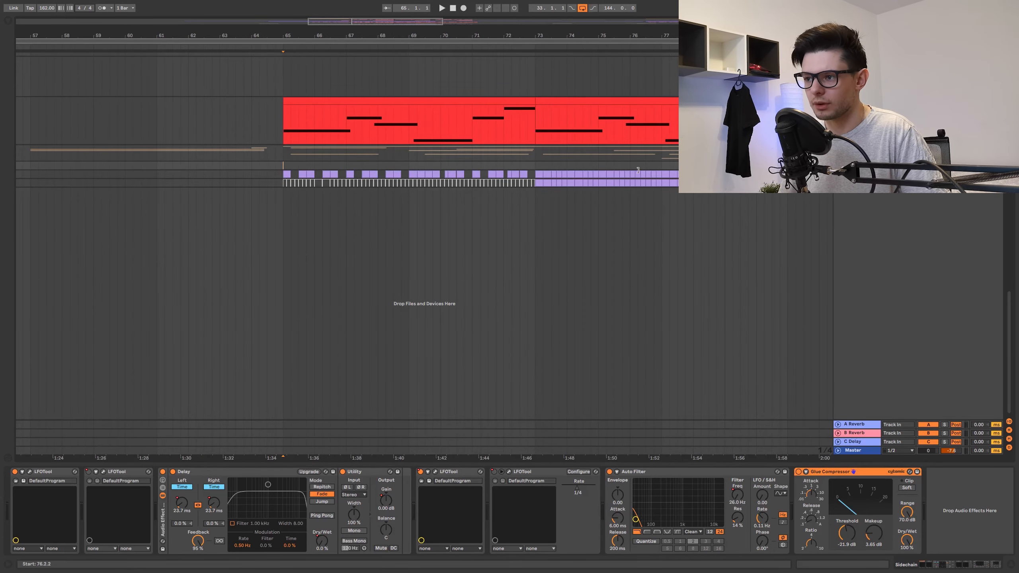
# Play the second drop from 136.3 and examine the curve of the Sidechain track's LFOTool, closing its window after.
pyautogui.scroll(5, 598, 273)
pyautogui.hscroll(2, 580, 242)
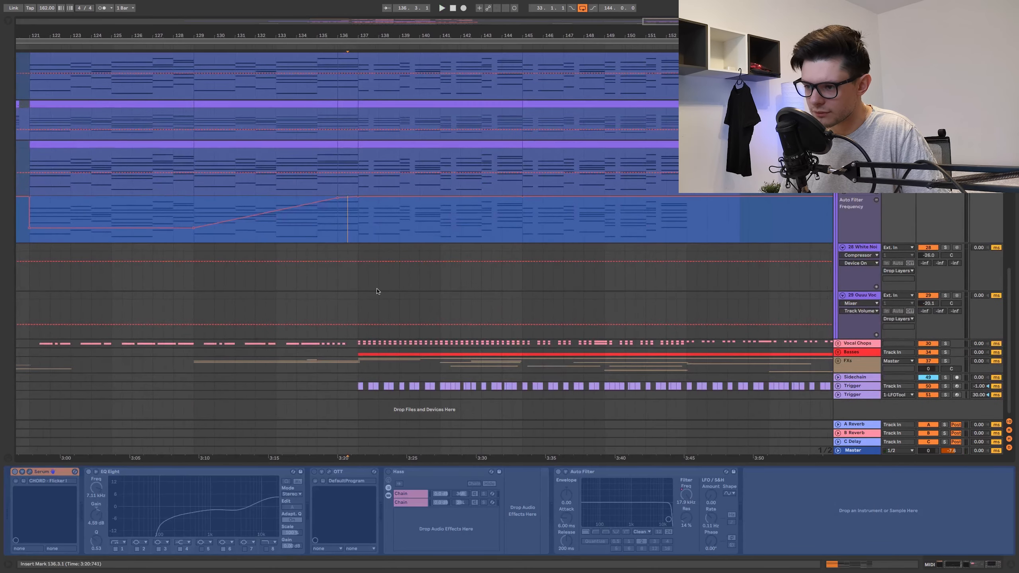
pyautogui.click(912, 355)
pyautogui.press('space')
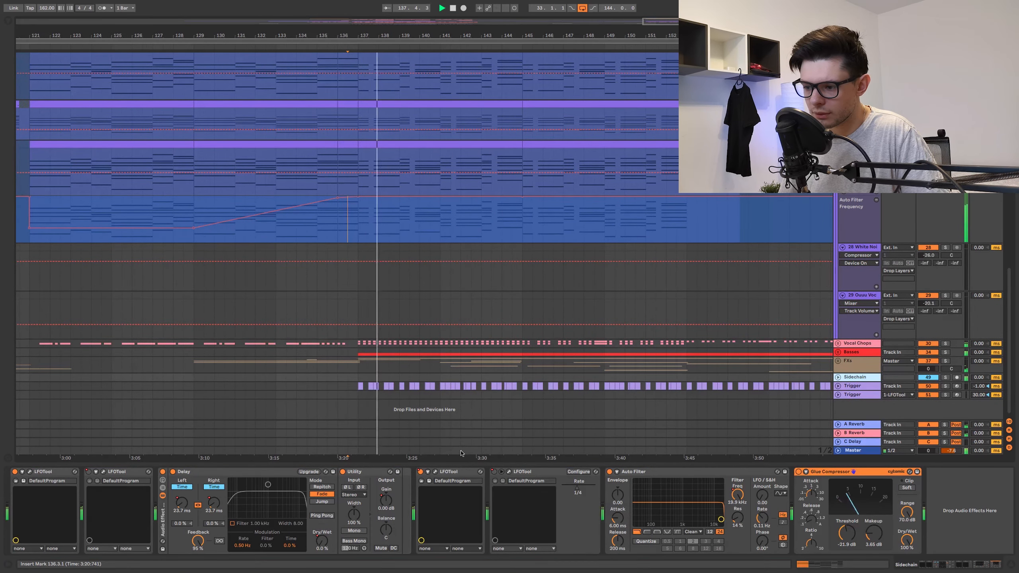
pyautogui.click(436, 473)
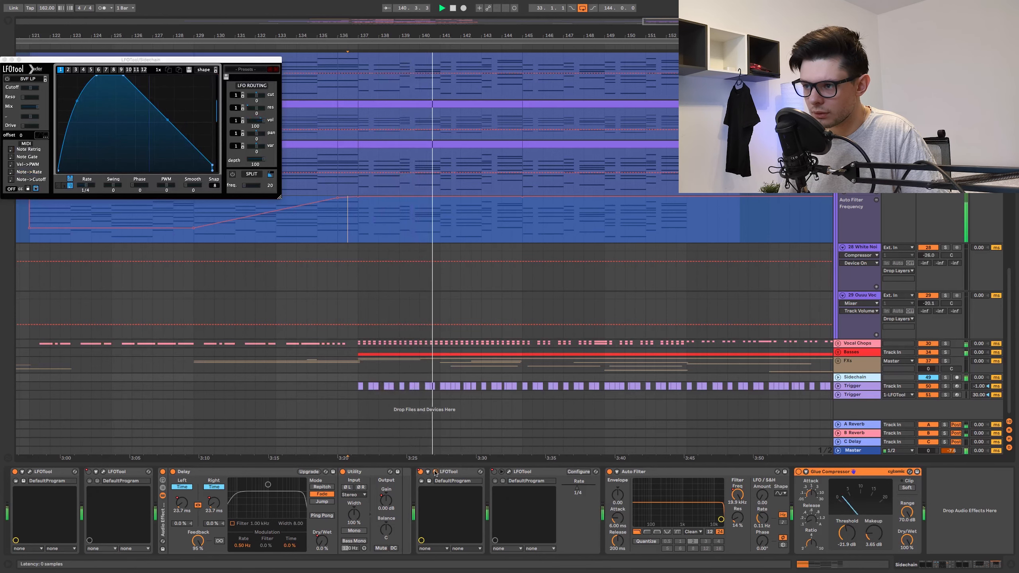
pyautogui.click(436, 473)
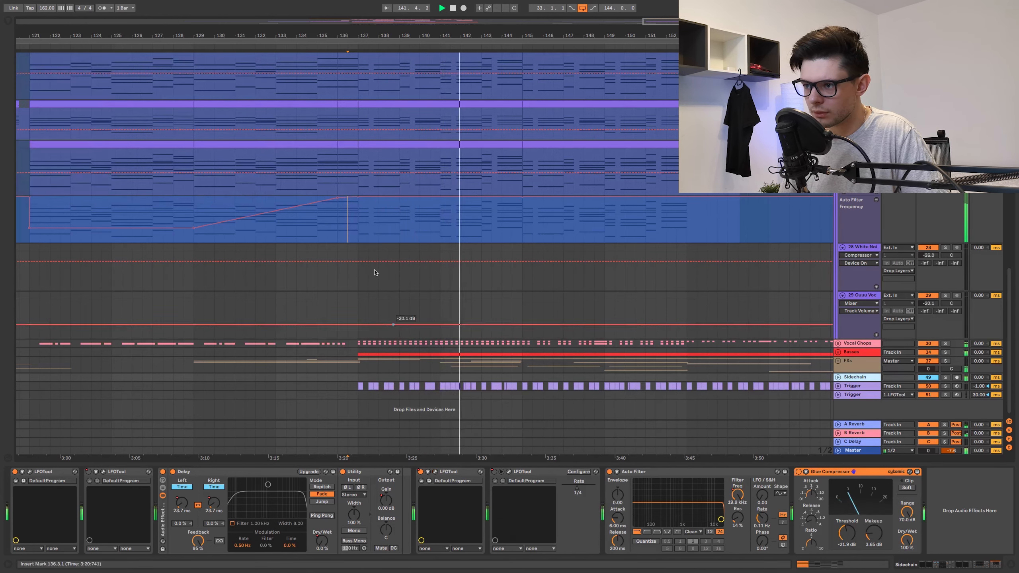
# Compare the two drops by playing the first from bar 65 and the second from bar 137.
pyautogui.scroll(-5, 341, 261)
pyautogui.hscroll(-6, 441, 257)
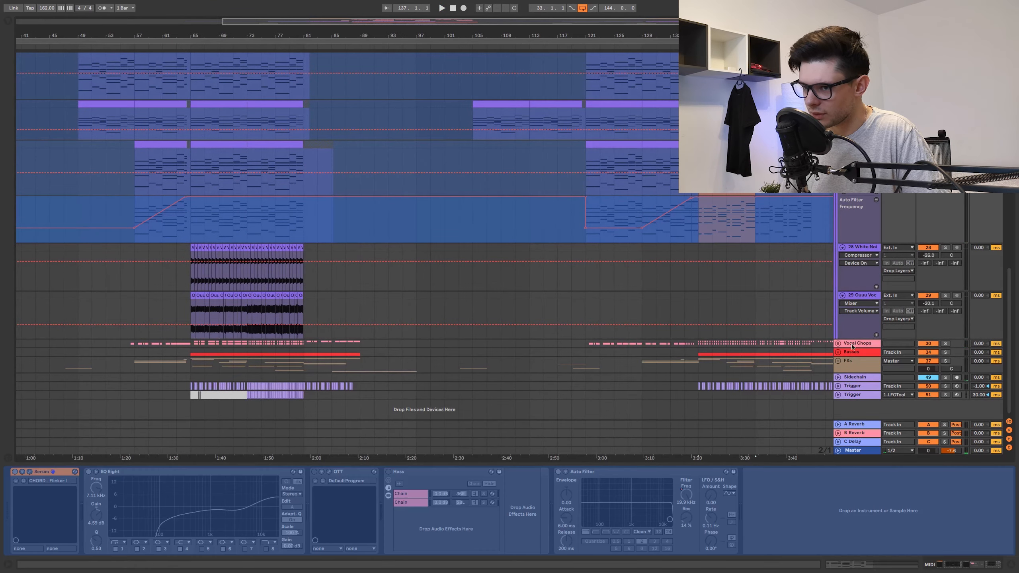
pyautogui.click(230, 144)
pyautogui.press('space')
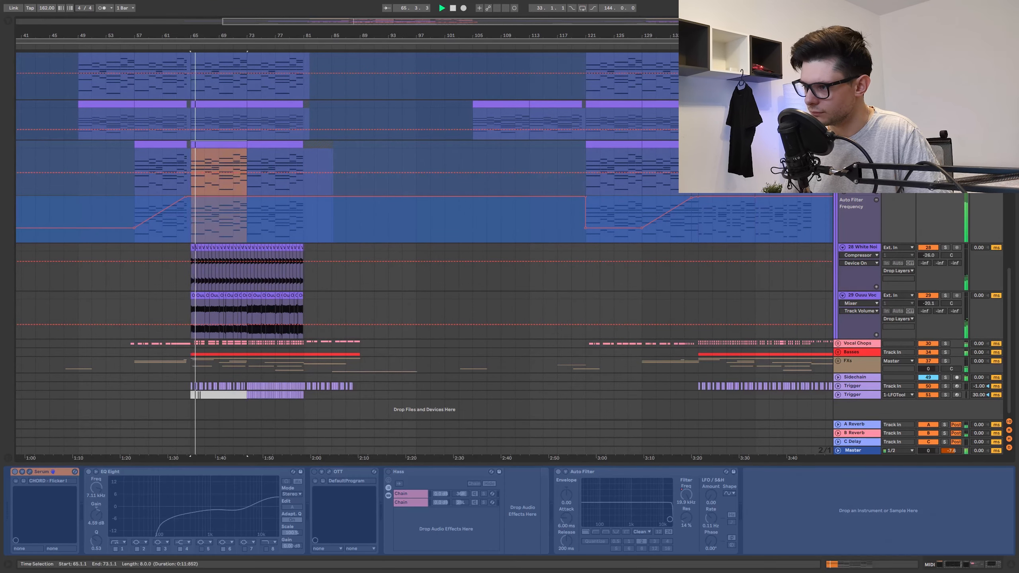
pyautogui.click(700, 161)
pyautogui.press('space')
pyautogui.press('space')
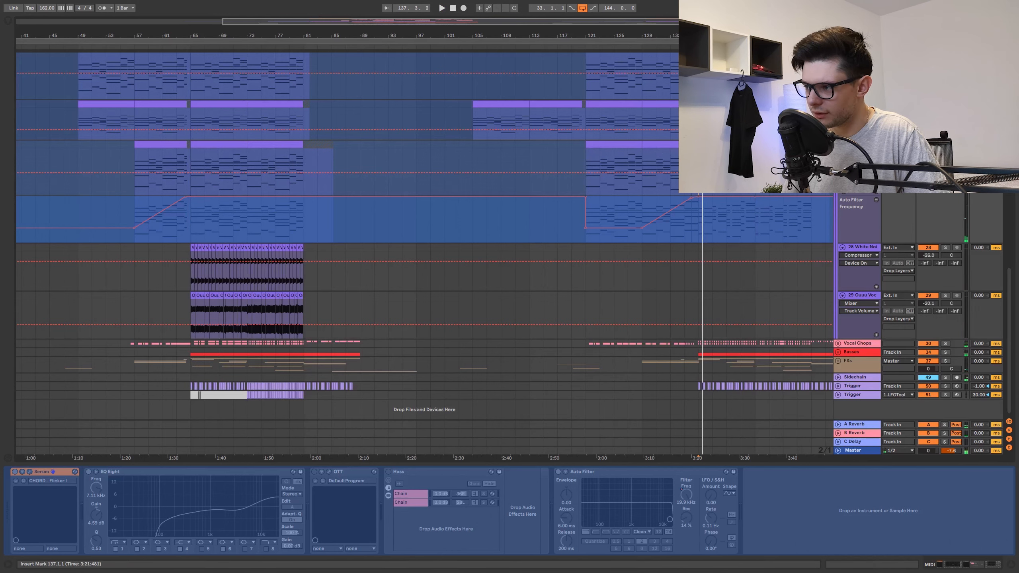
# Highlight the rests between the chords in the second drop's MIDI layers, starting with the gap from 137.3 to 137.4.
pyautogui.scroll(5, 665, 160)
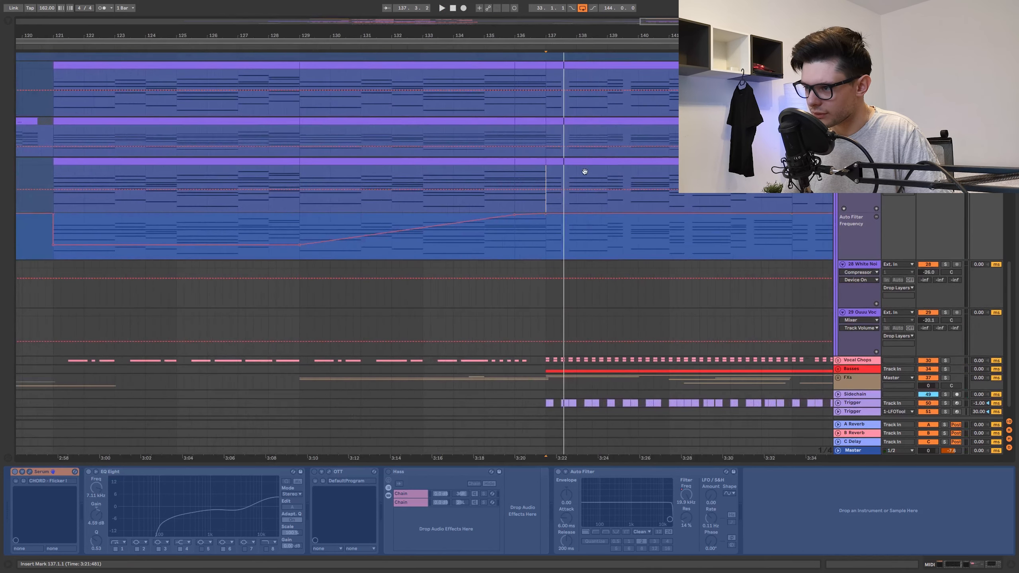
pyautogui.scroll(4, 584, 171)
pyautogui.moveTo(544, 135); pyautogui.dragTo(559, 212)
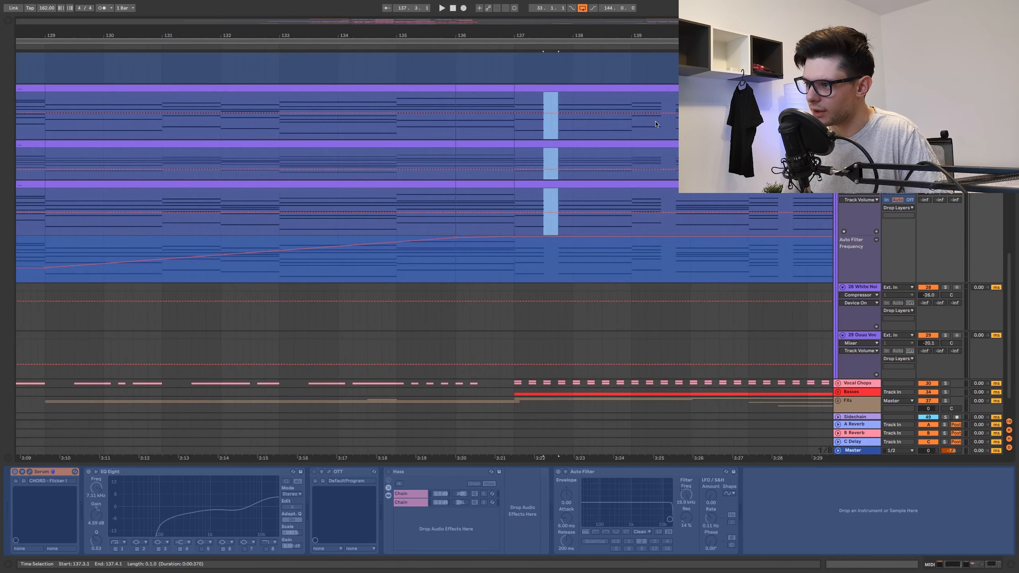
pyautogui.moveTo(661, 128); pyautogui.dragTo(675, 213)
pyautogui.hscroll(4, 634, 166)
pyautogui.scroll(1, 632, 166)
pyautogui.moveTo(618, 160); pyautogui.dragTo(624, 203)
pyautogui.click(648, 207)
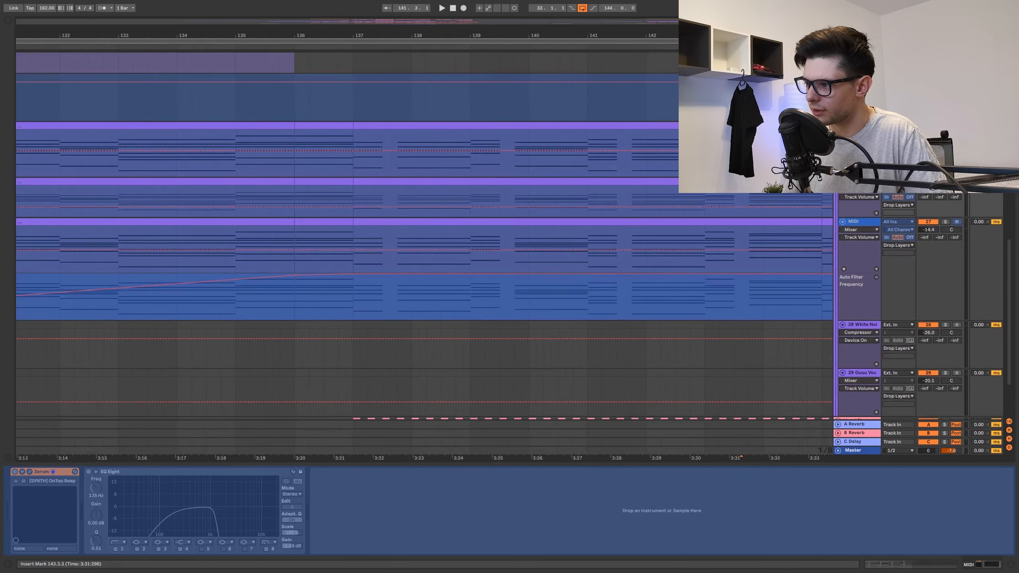
pyautogui.hscroll(5, 642, 201)
pyautogui.moveTo(514, 186); pyautogui.dragTo(524, 189)
# Play the second drop from bar 137 and examine the Vocal Chops clips and group automation.
pyautogui.scroll(-8, 539, 173)
pyautogui.click(319, 265)
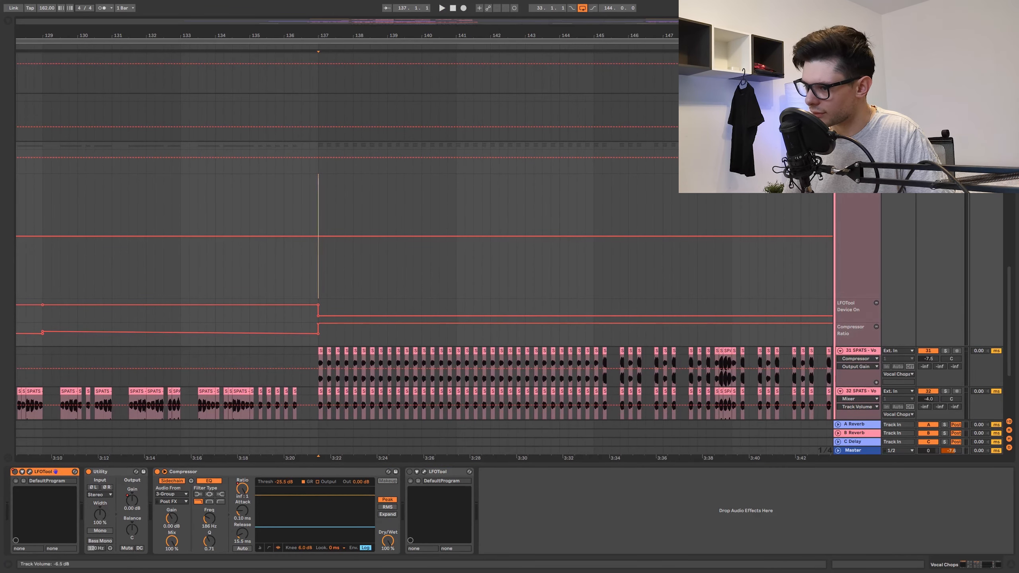
pyautogui.scroll(-2, 401, 281)
pyautogui.press('space')
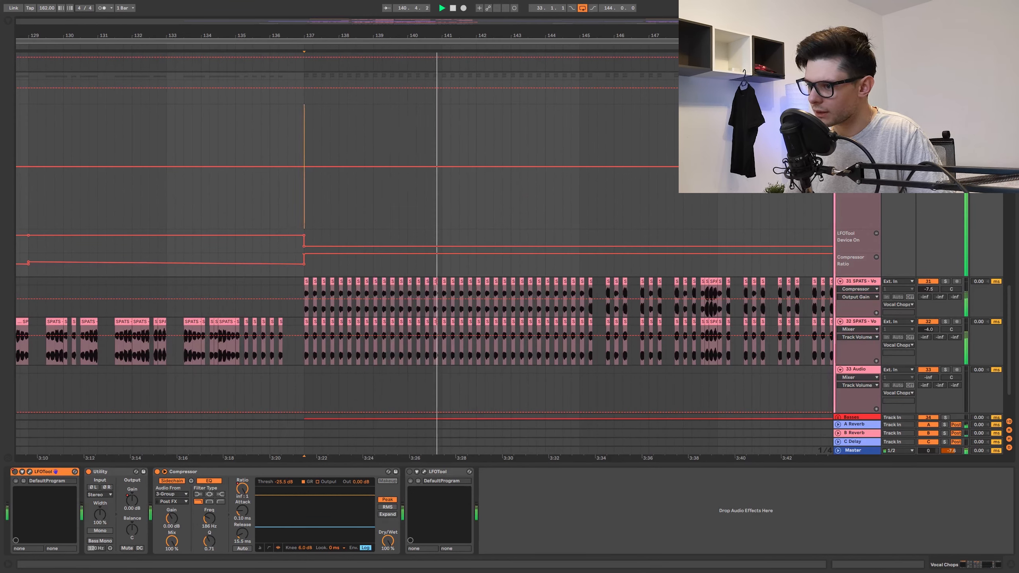
pyautogui.scroll(3, 648, 176)
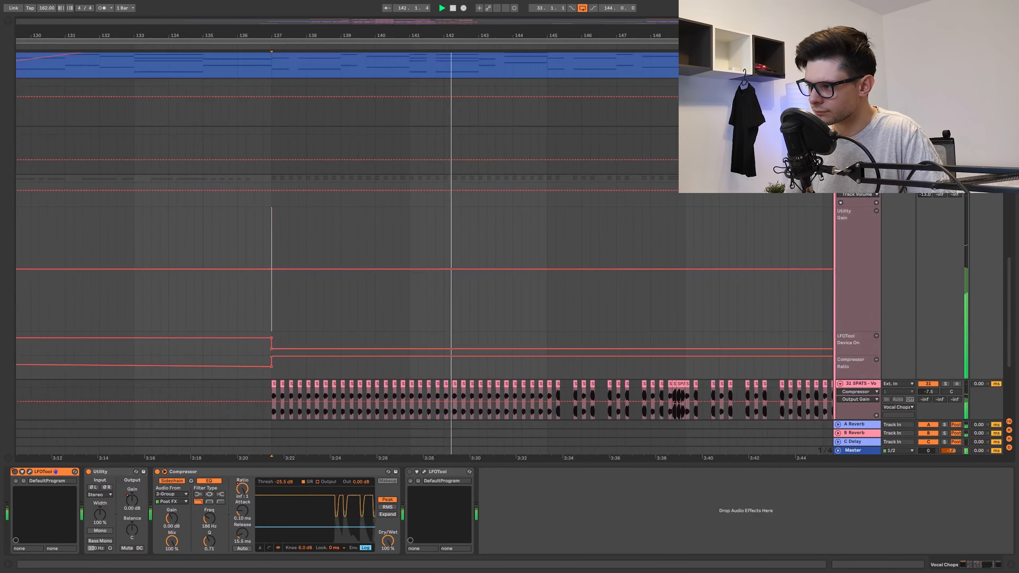
# Fold the expanded track groups, place the insert marker at bar 149, and stop playback.
pyautogui.keyDown('alt'); pyautogui.click(840, 179); pyautogui.keyUp('alt')
pyautogui.scroll(-5, 604, 172)
pyautogui.moveTo(605, 175); pyautogui.dragTo(527, 164)
pyautogui.click(542, 96)
pyautogui.press('space')
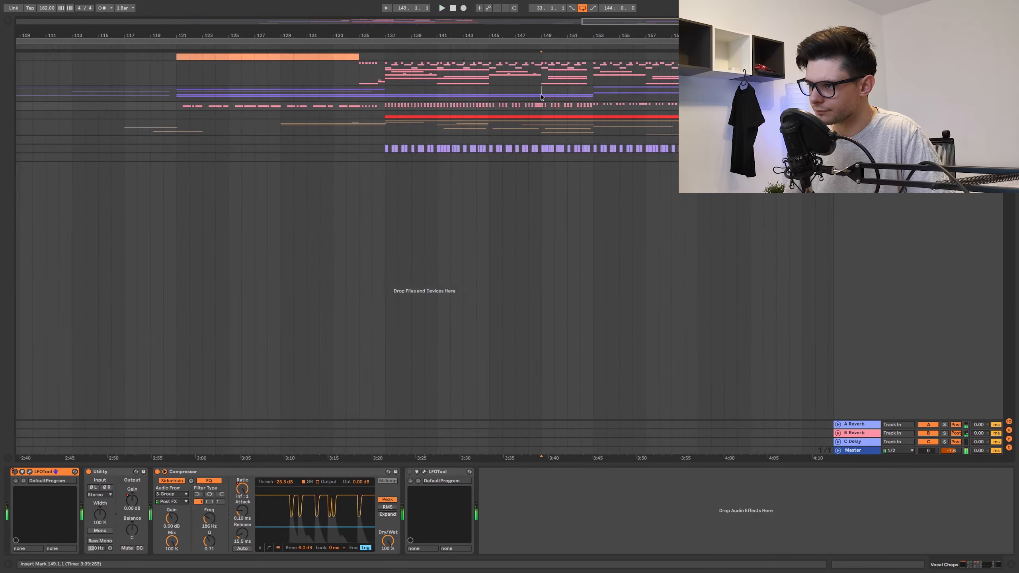
# Play the end of the first drop from bar 80 and the section from bar 81 to 89.
pyautogui.scroll(-5, 542, 96)
pyautogui.scroll(8, 323, 94)
pyautogui.click(415, 92)
pyautogui.press('space')
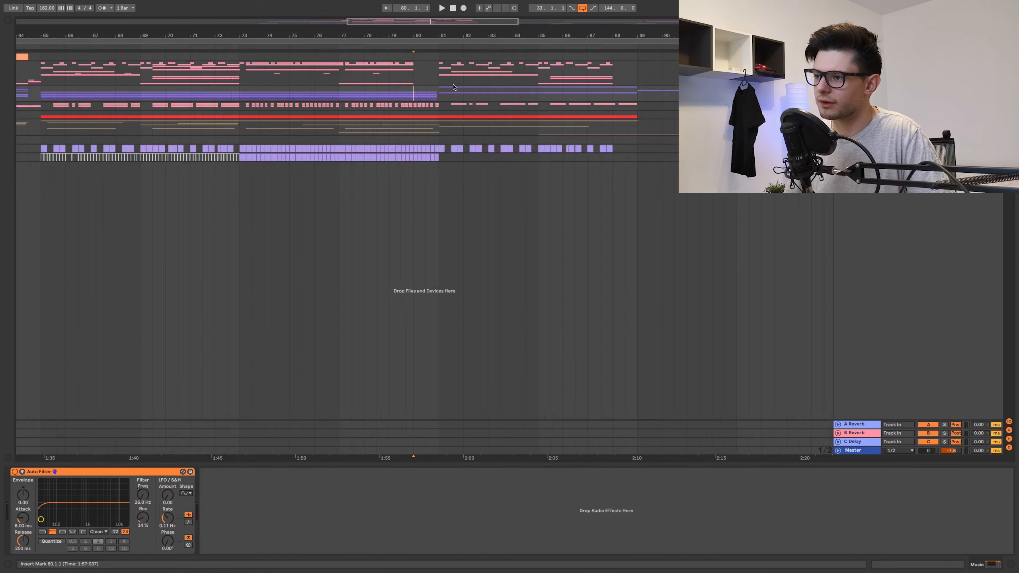
pyautogui.click(453, 85)
pyautogui.press('space')
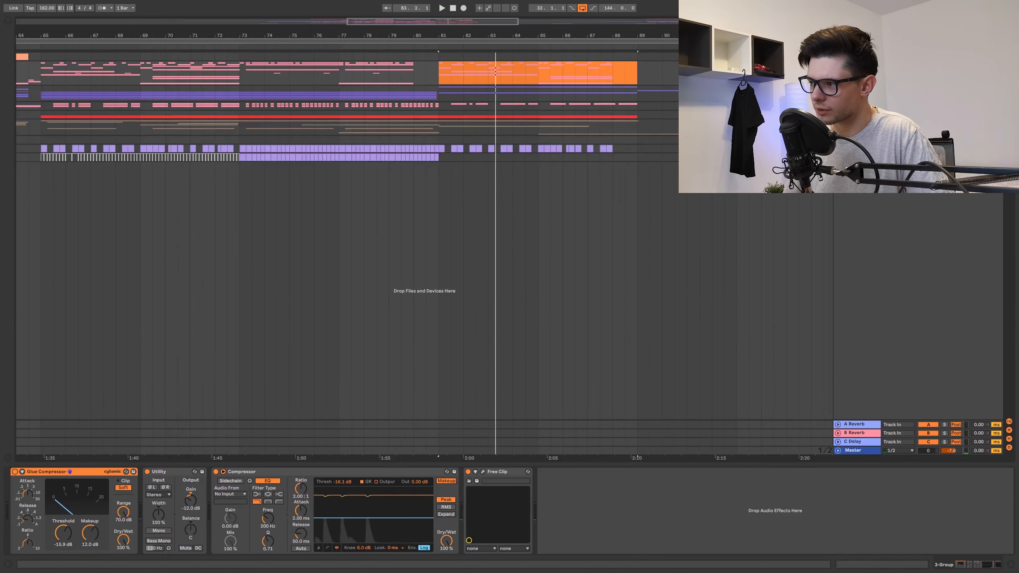
pyautogui.press('space')
# Unfold the Music group and solo the arpeggiated MIDI layer while playing its clip from bar 81 to 89.
pyautogui.click(838, 65)
pyautogui.scroll(2, 506, 180)
pyautogui.moveTo(503, 217); pyautogui.dragTo(446, 123)
pyautogui.moveTo(455, 402); pyautogui.dragTo(480, 196)
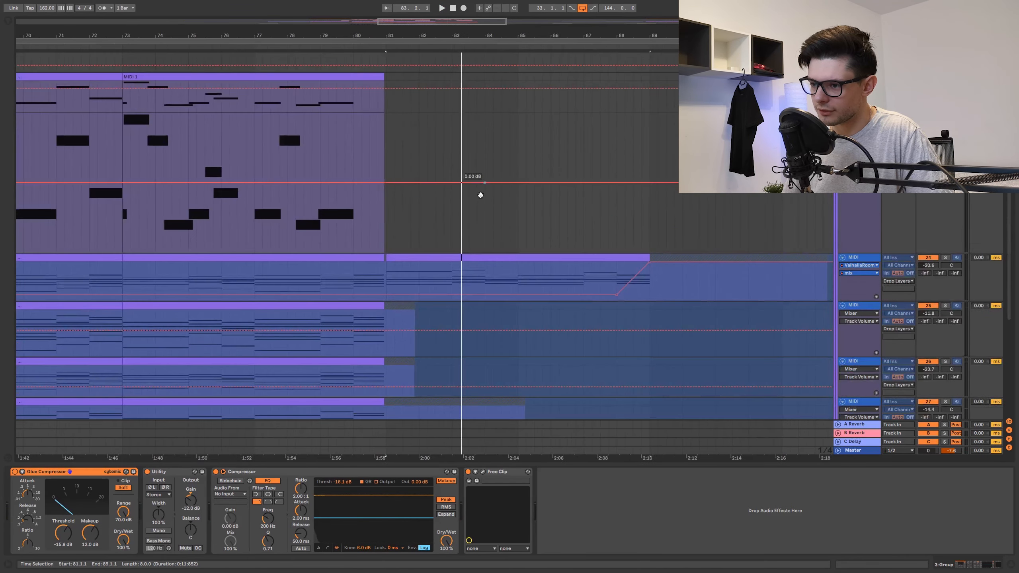
pyautogui.click(481, 258)
pyautogui.press('space')
pyautogui.click(946, 259)
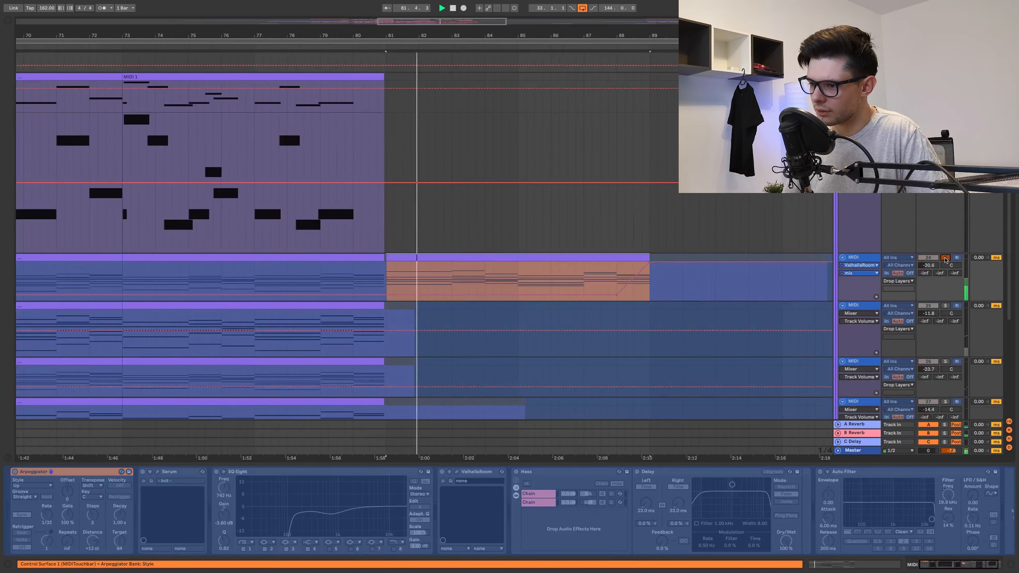
# Look through the Music group's tracks, fold the group, and mark the range from bar 73 to 81 across the tracks.
pyautogui.scroll(5, 556, 225)
pyautogui.scroll(-10, 540, 249)
pyautogui.scroll(-2, 530, 177)
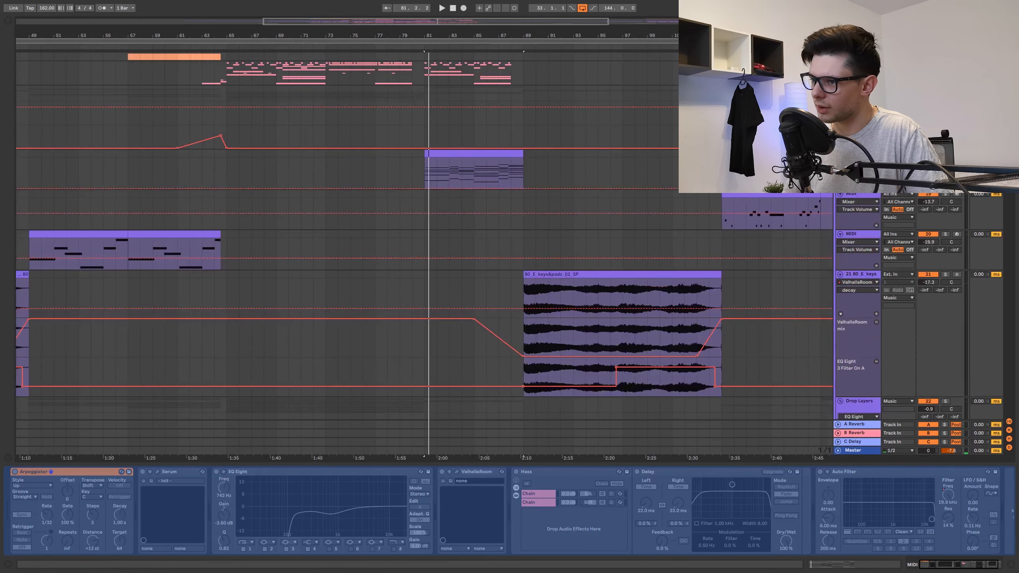
pyautogui.click(838, 89)
pyautogui.moveTo(325, 67); pyautogui.dragTo(425, 159)
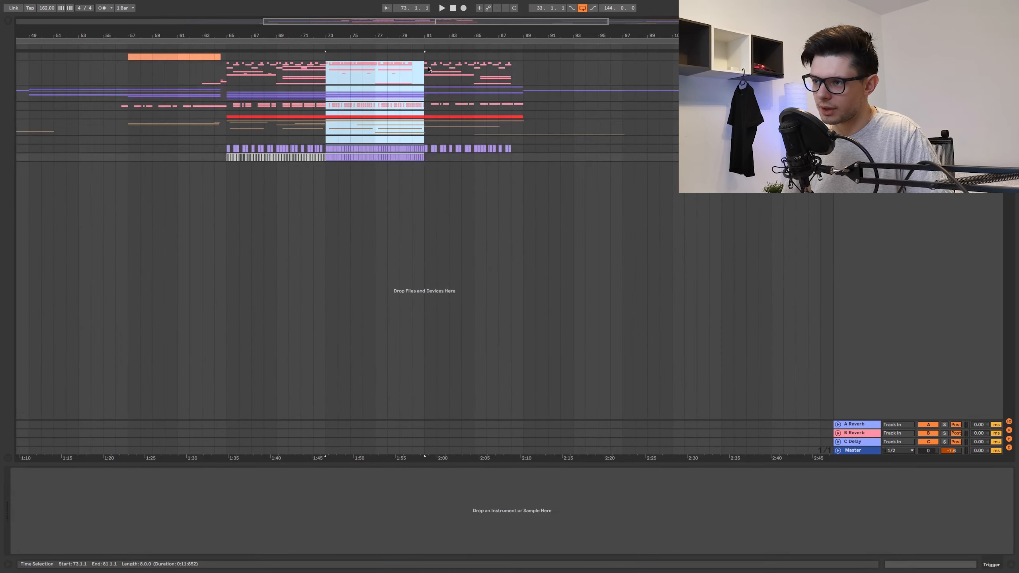
pyautogui.click(426, 97)
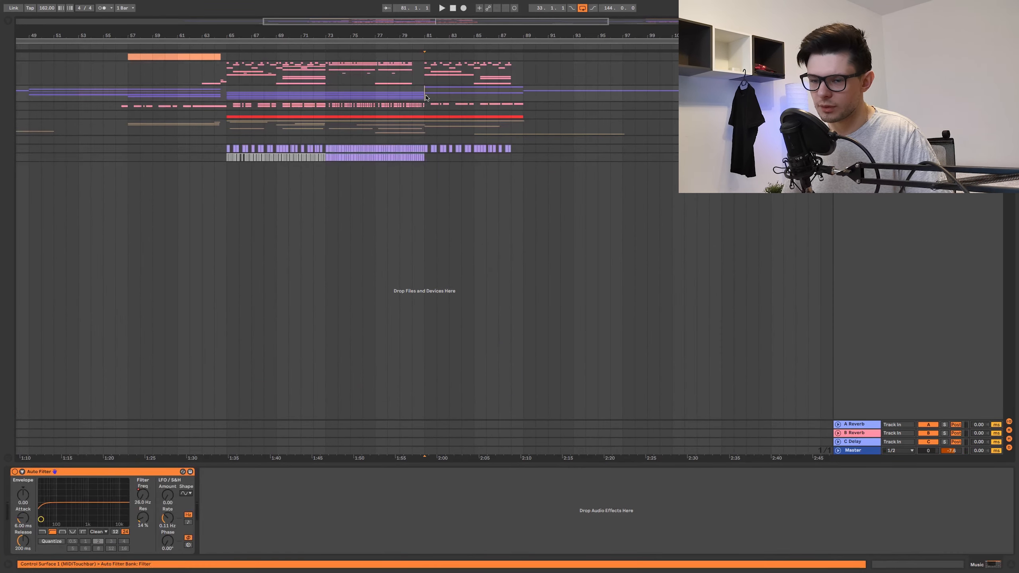
# Play the transition from bar 80 into the section starting at bar 81.
pyautogui.click(412, 74)
pyautogui.press('space')
pyautogui.scroll(2, 428, 77)
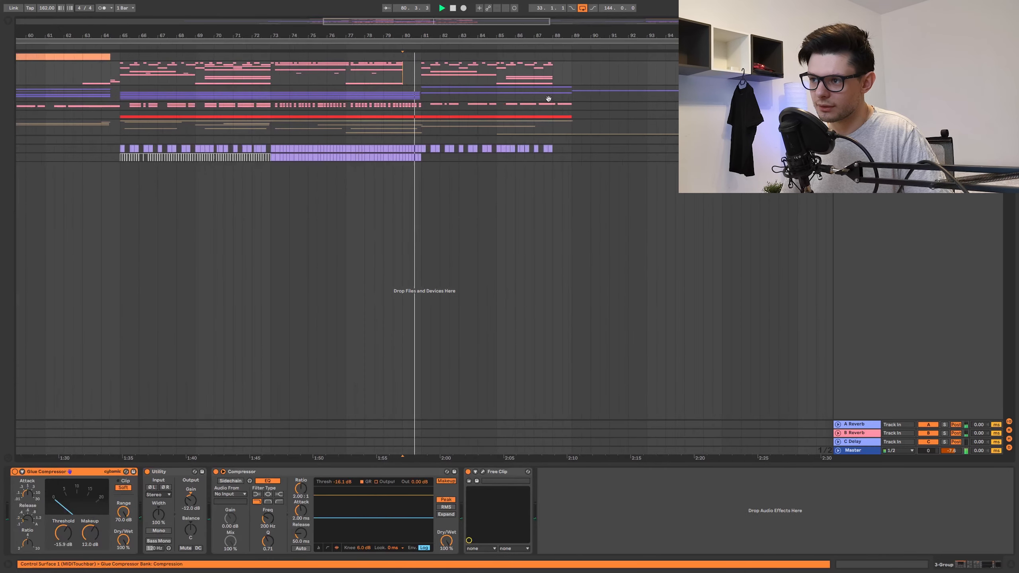
pyautogui.moveTo(547, 98); pyautogui.dragTo(432, 120)
pyautogui.scroll(-4, 430, 120)
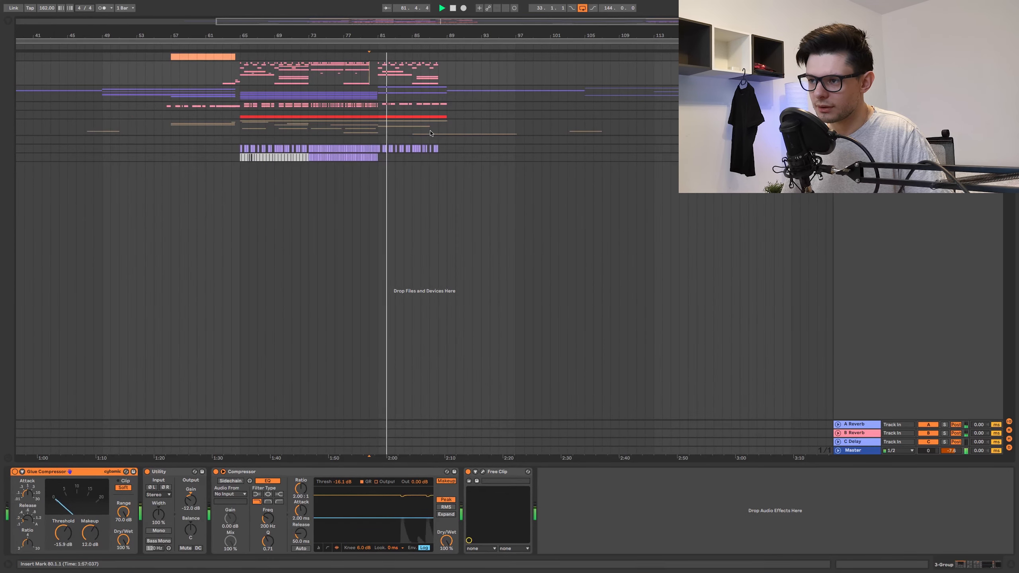